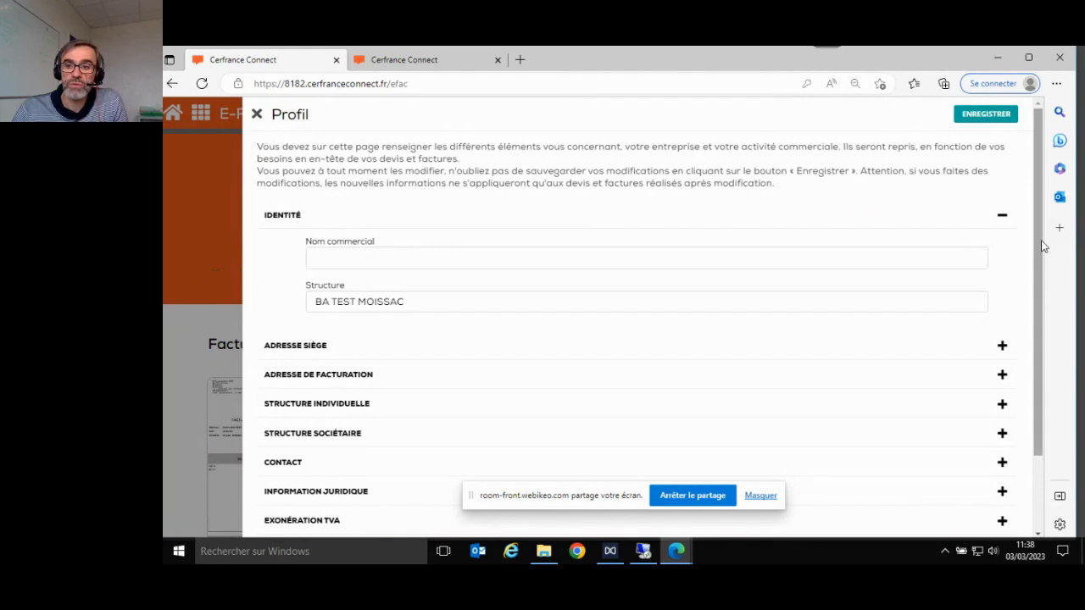
- Expand Structure sociétaire (EARL, capital 1500), review the Profil, then expand Structure individuelle
mouse_move(1041, 271)
mouse_down()
mouse_move(1041, 339)
mouse_move(1041, 271)
mouse_up()
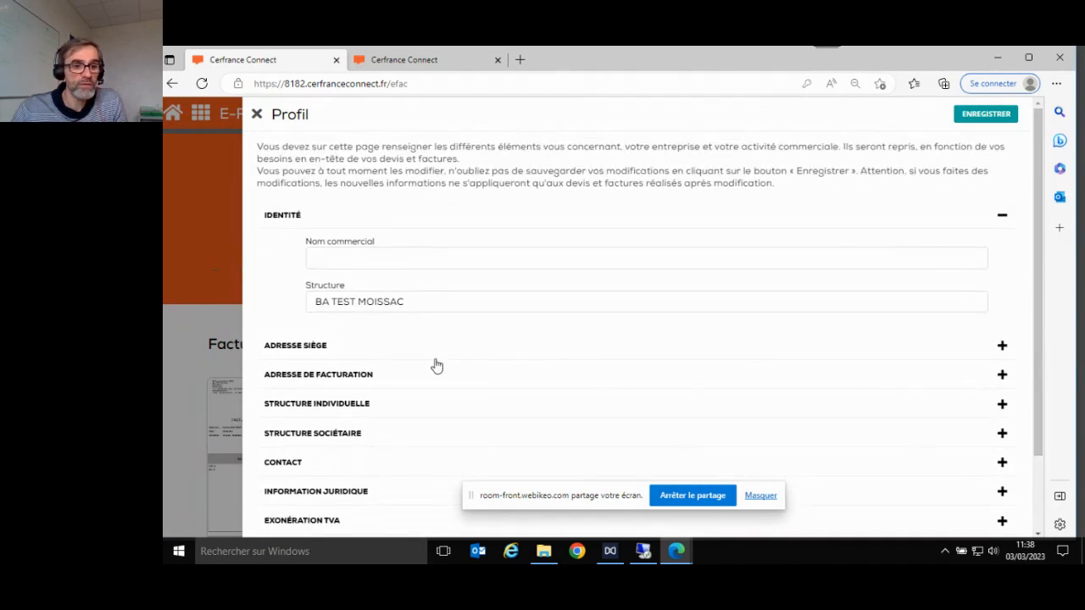
click(433, 434)
scroll(435, 437, down, 1)
scroll(435, 438, down, 1)
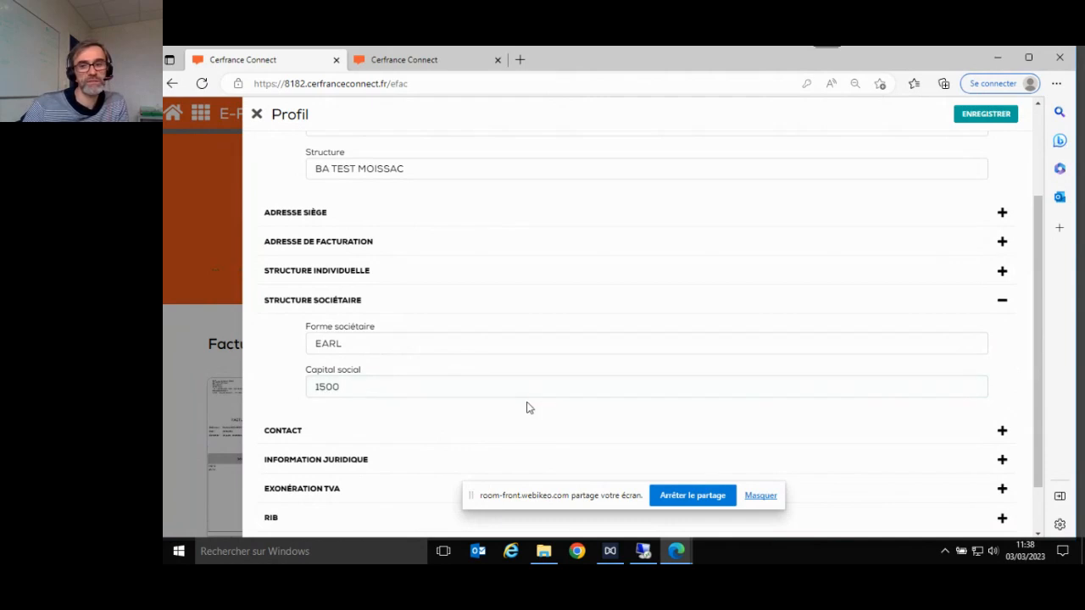
scroll(583, 407, up, 2)
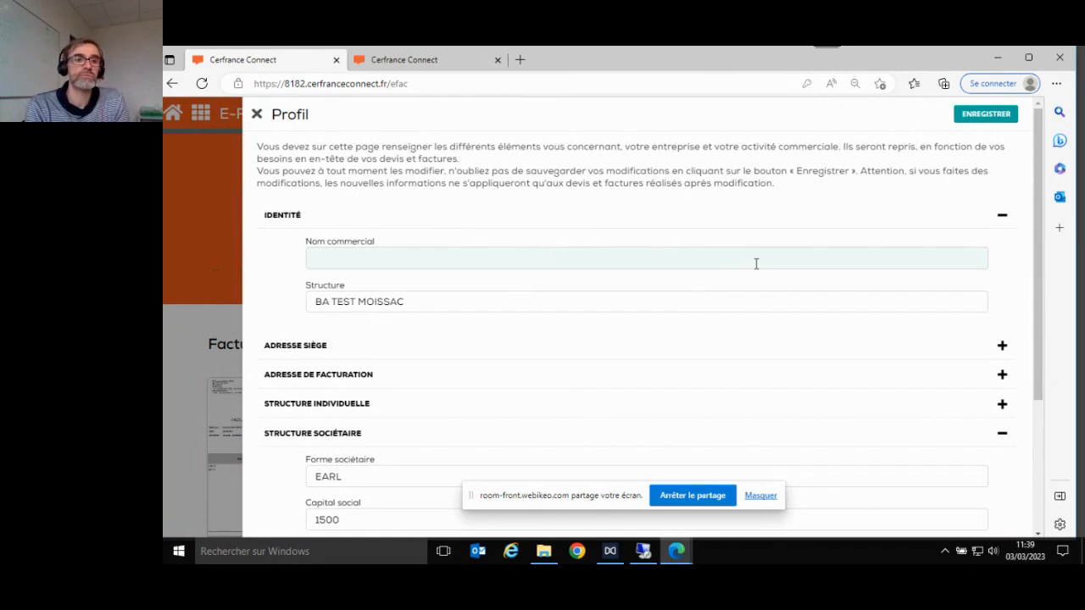
scroll(756, 263, down, 3)
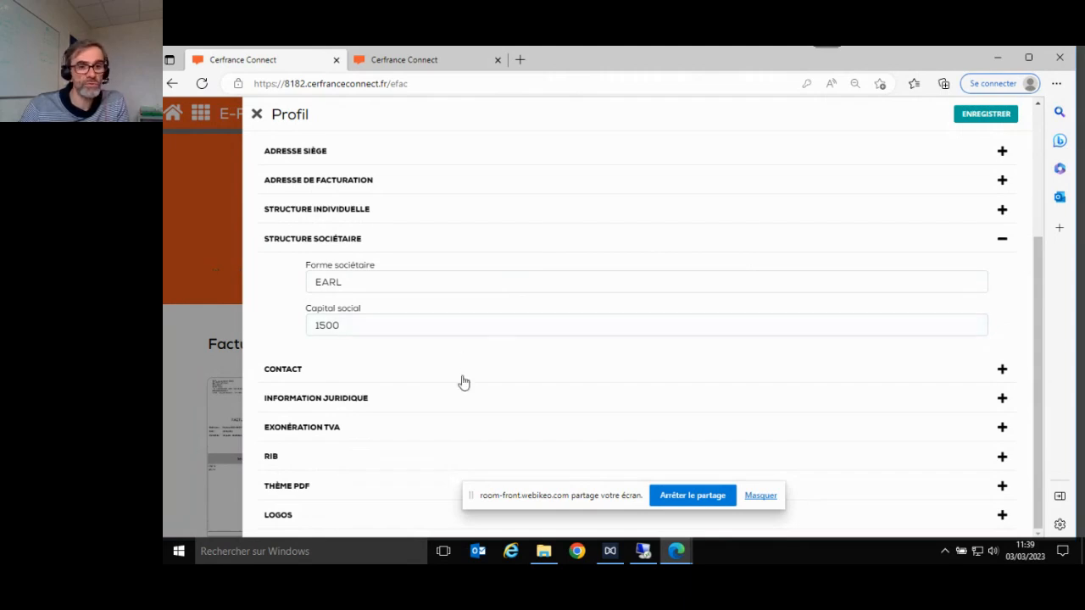
scroll(460, 380, up, 3)
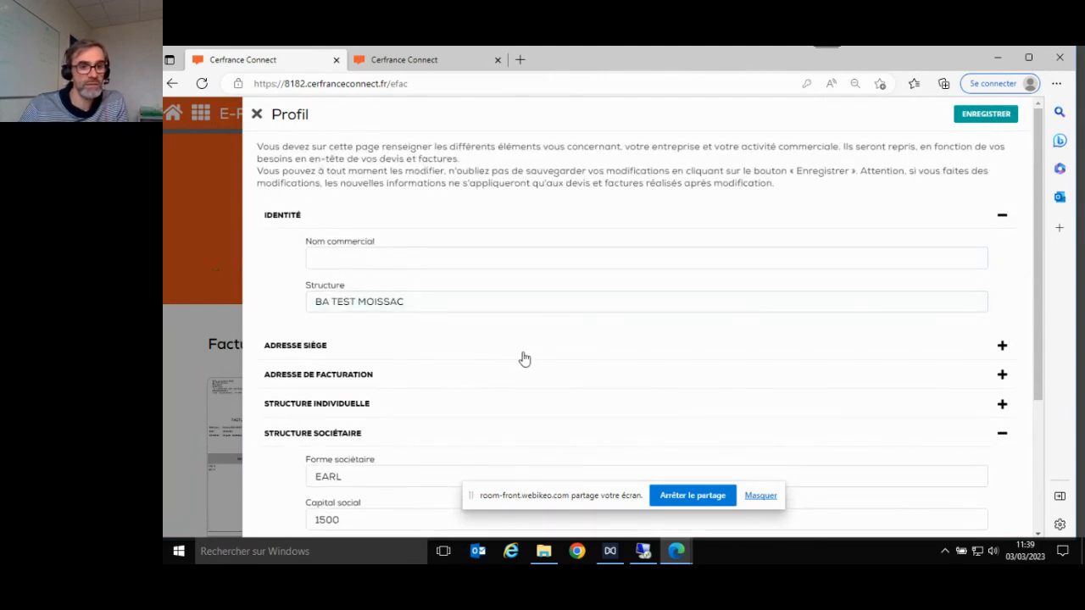
scroll(514, 385, down, 3)
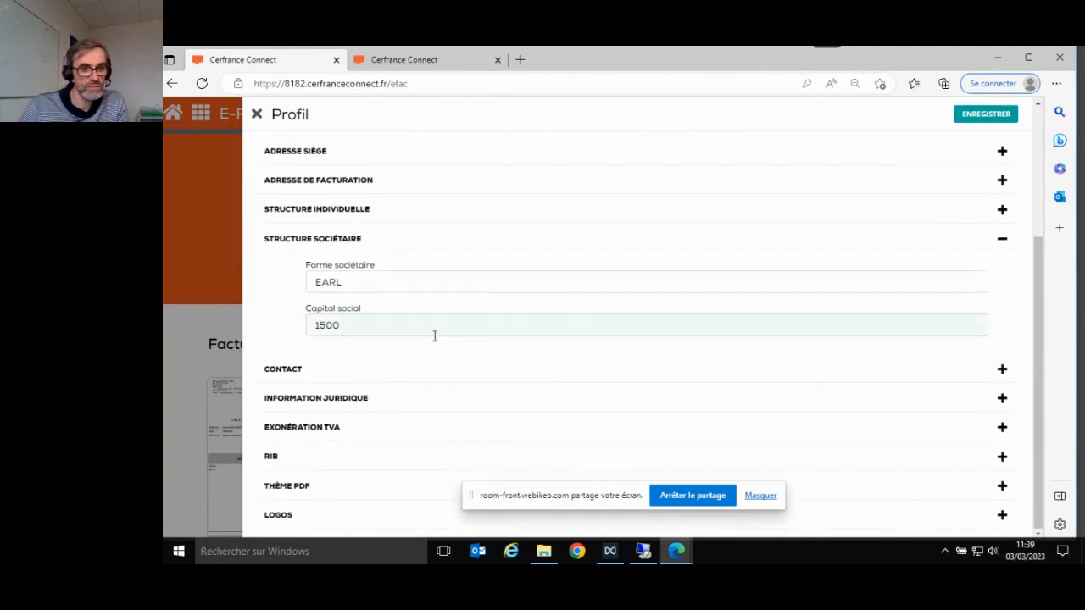
click(402, 222)
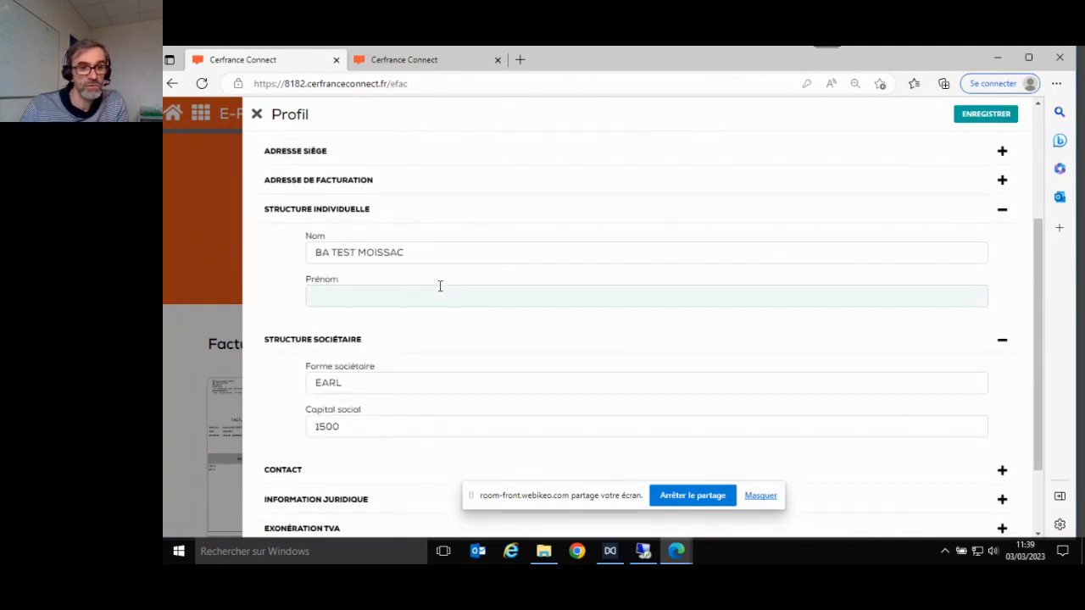
- Replace 'BA TEST MOISSAC' in the Nom field with the EI owner's name
drag(313, 252, 457, 247)
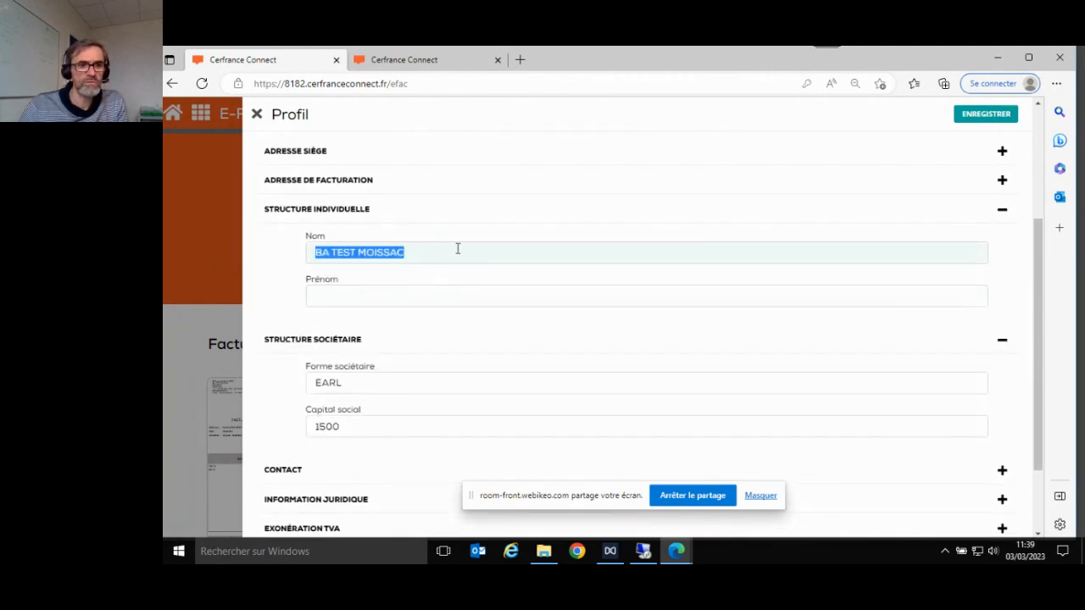
key(BackSpace)
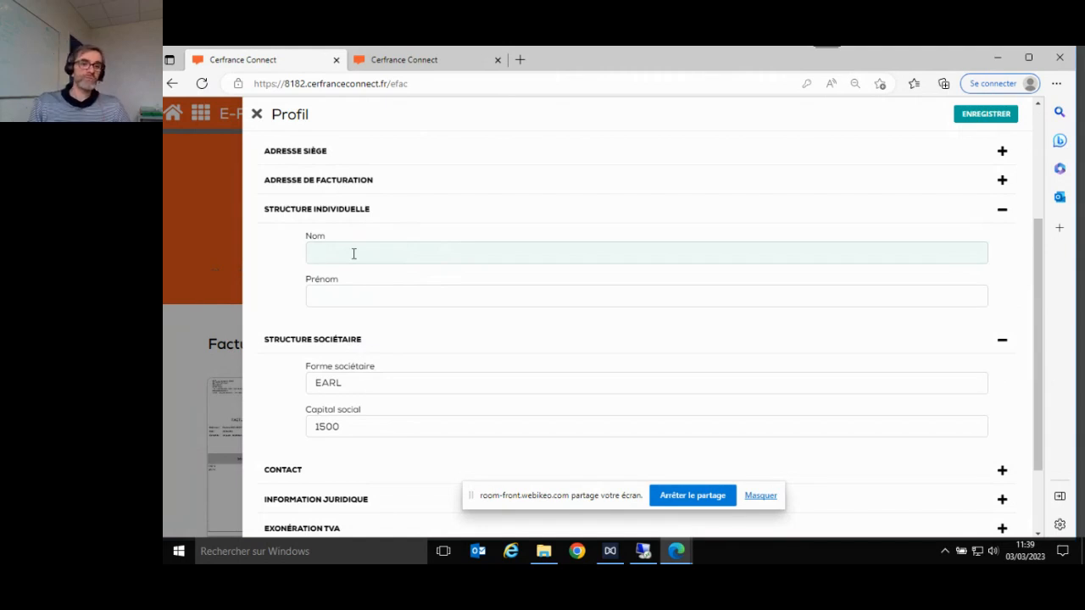
text(EI)
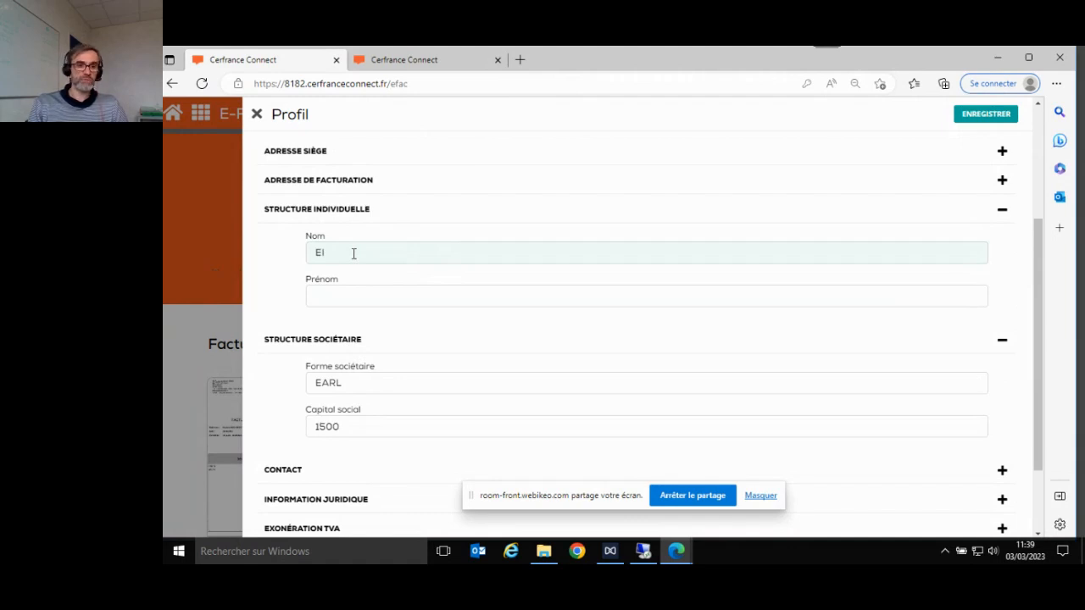
key(BackSpace)
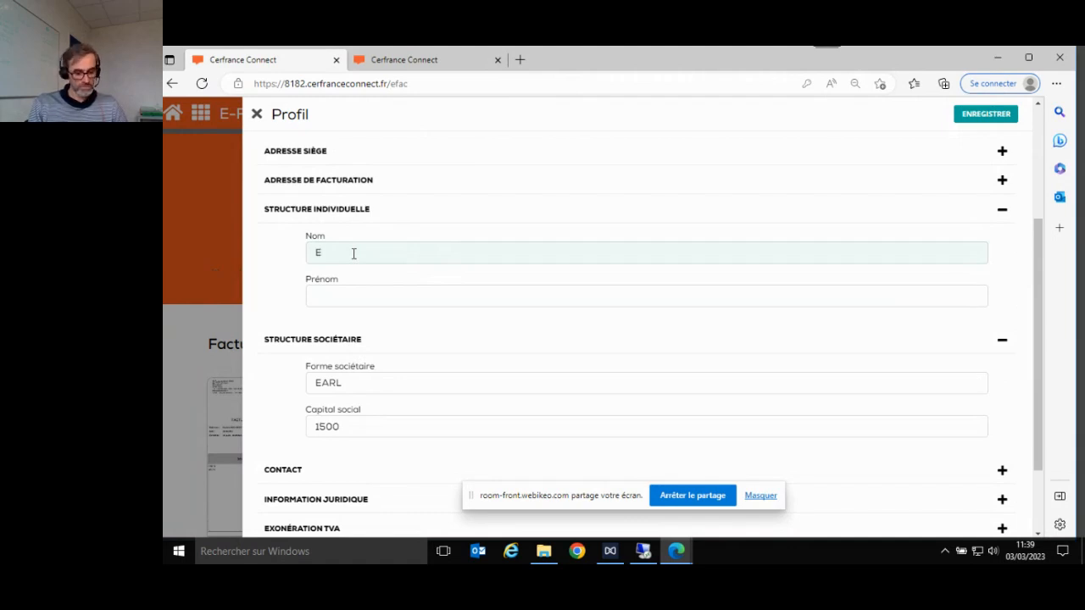
text(l)
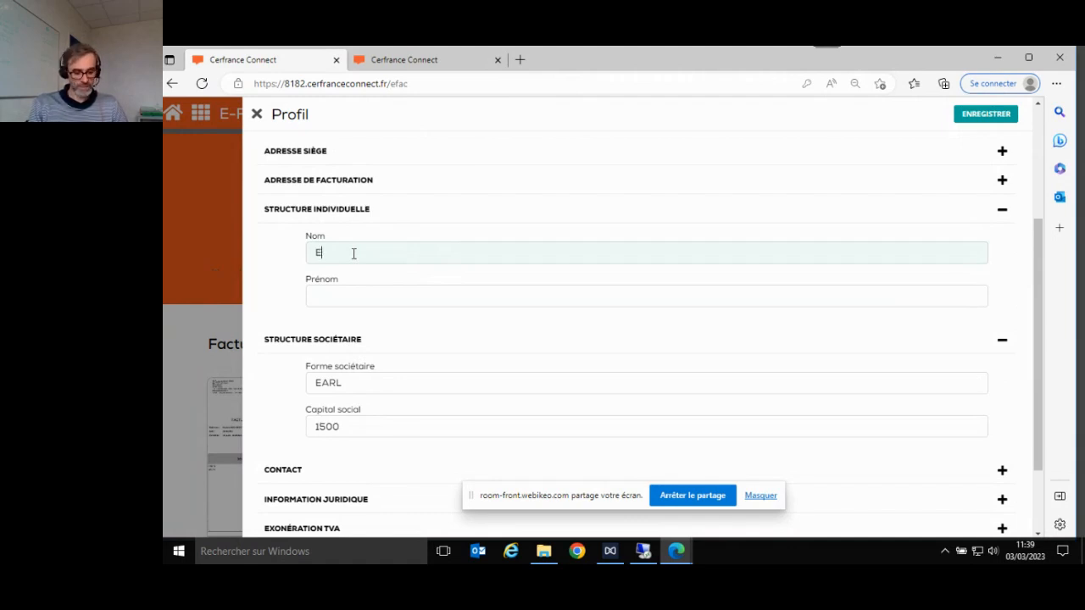
text(i)
text(I)
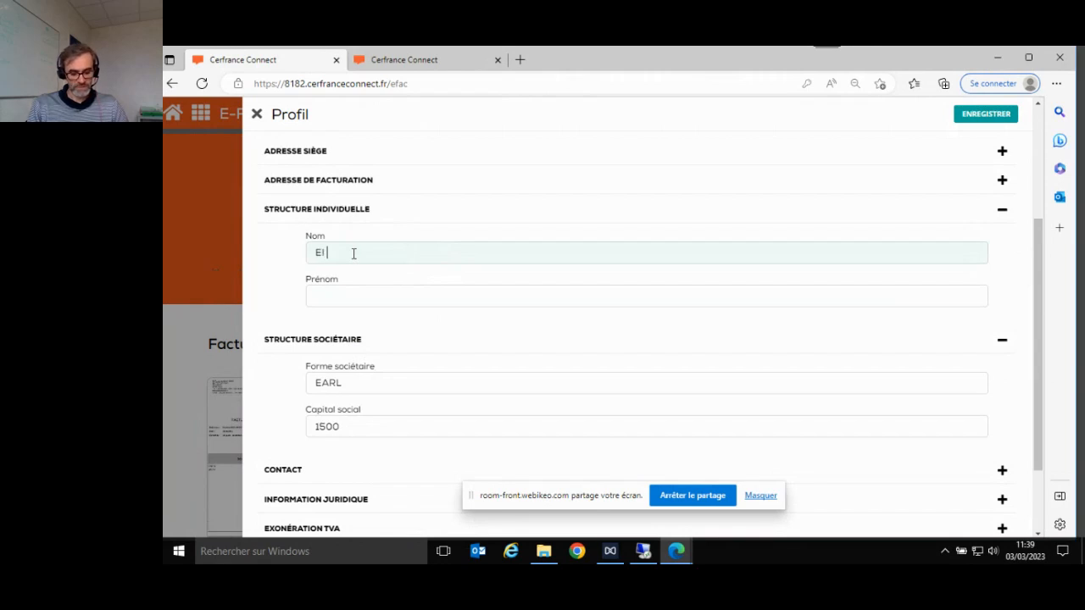
text( M)
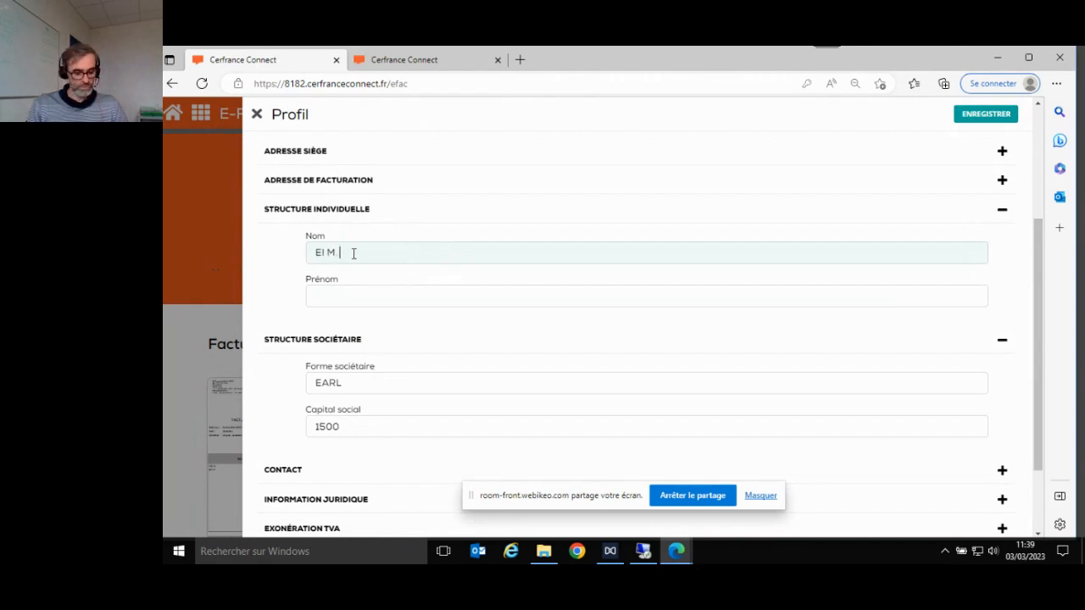
text(. DUPONT)
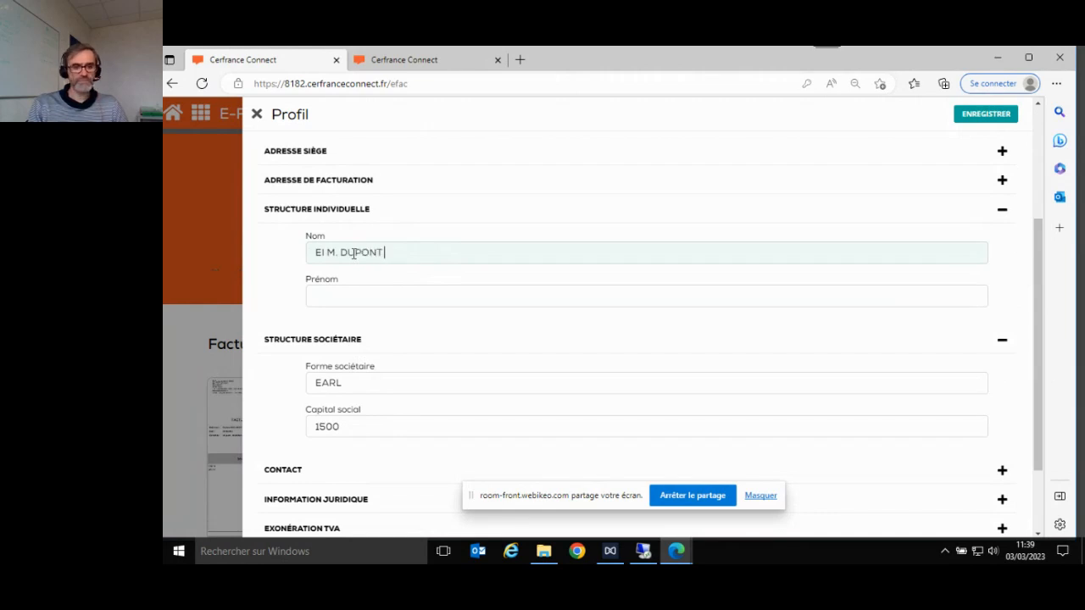
text( ...)
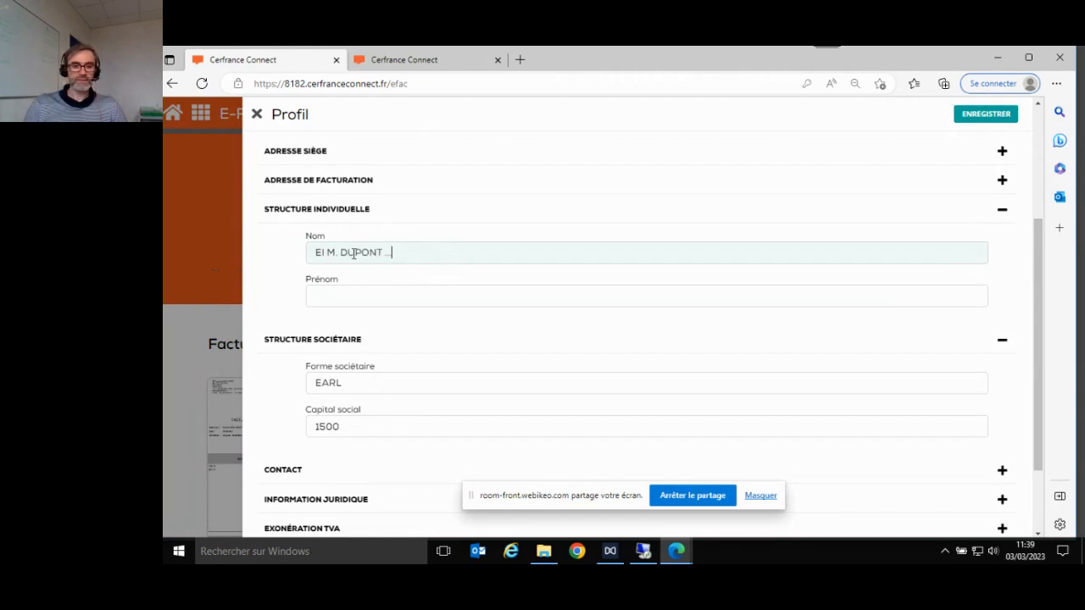
click(376, 289)
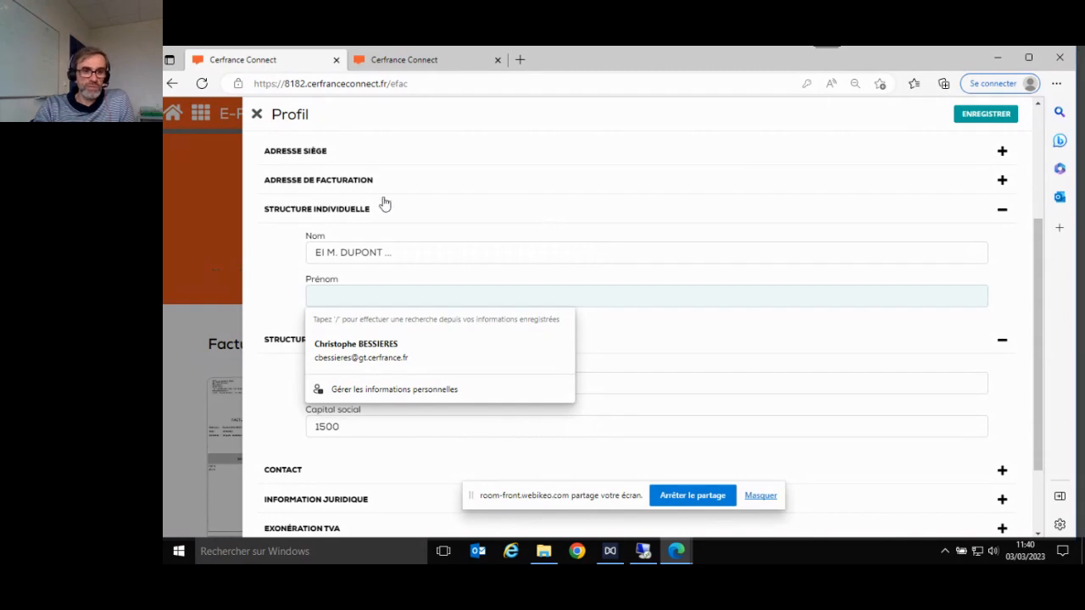
- Expand the Information juridique and RIB sections showing SIRET, TVA, IBAN and BIC
scroll(719, 256, down, 2)
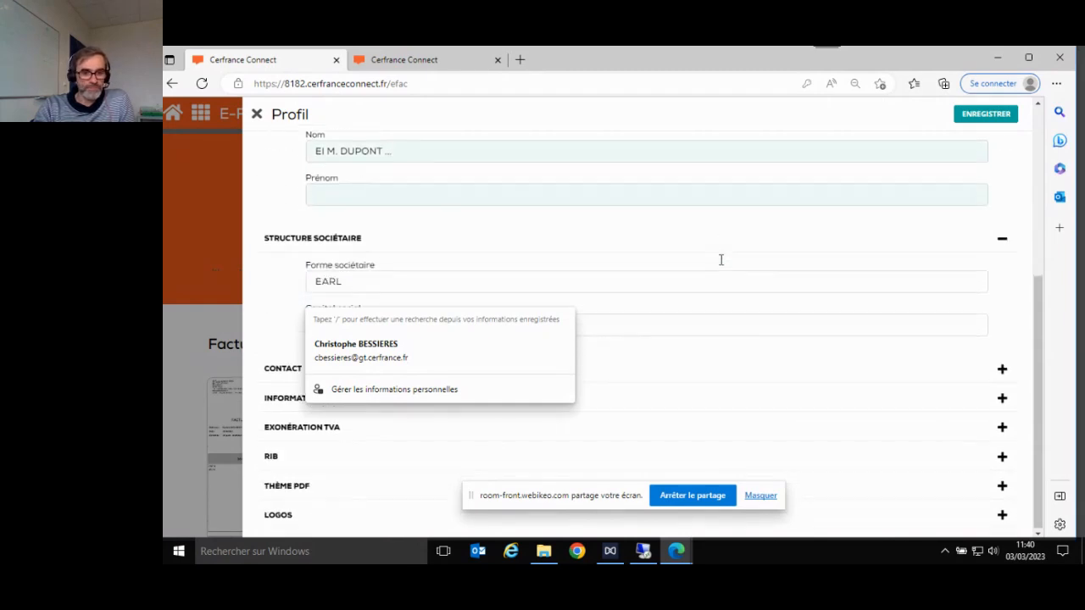
click(719, 400)
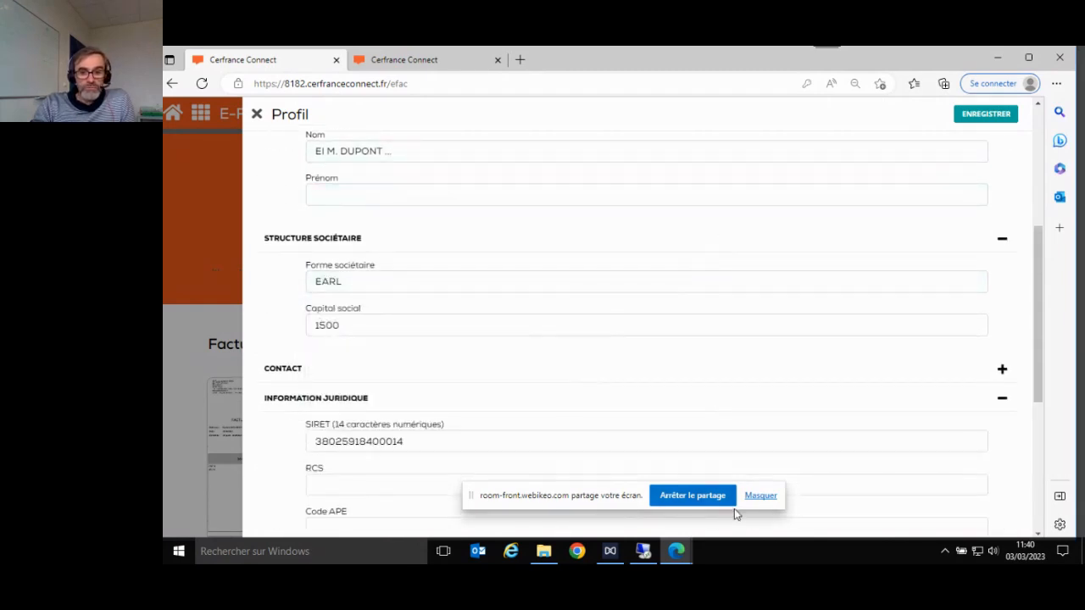
click(757, 498)
scroll(733, 363, down, 5)
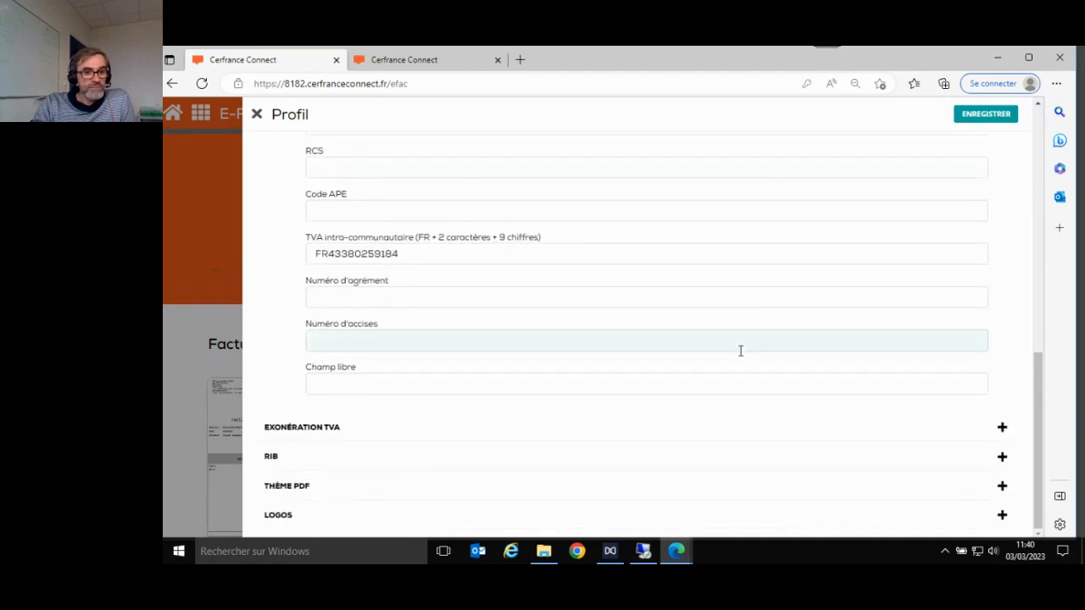
click(397, 459)
- Expand the Logos section of the profile
scroll(645, 412, down, 2)
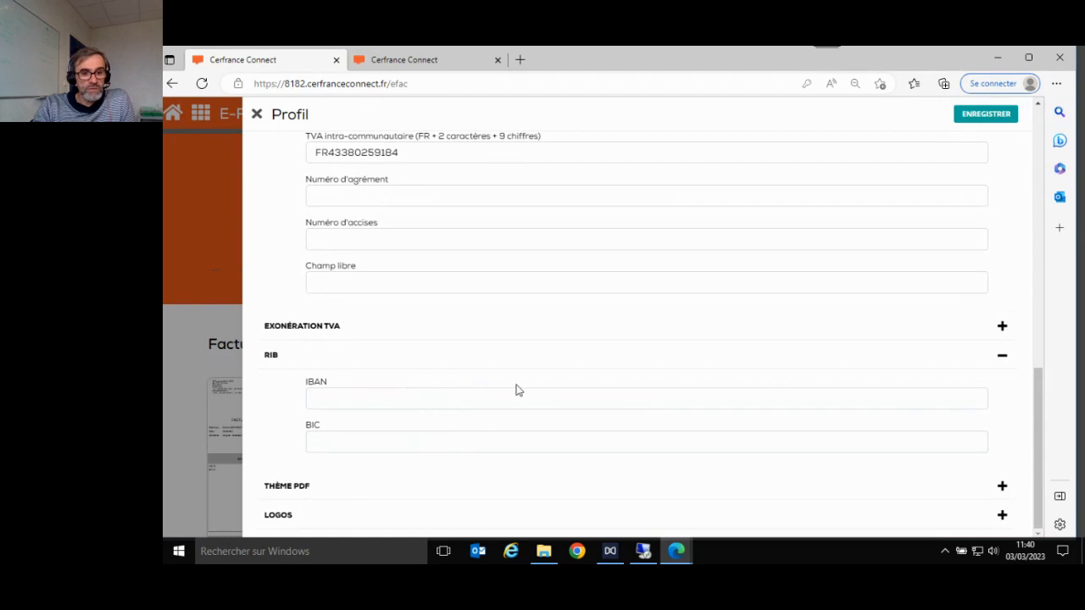
scroll(1034, 300, up, 3)
scroll(1044, 296, up, 2)
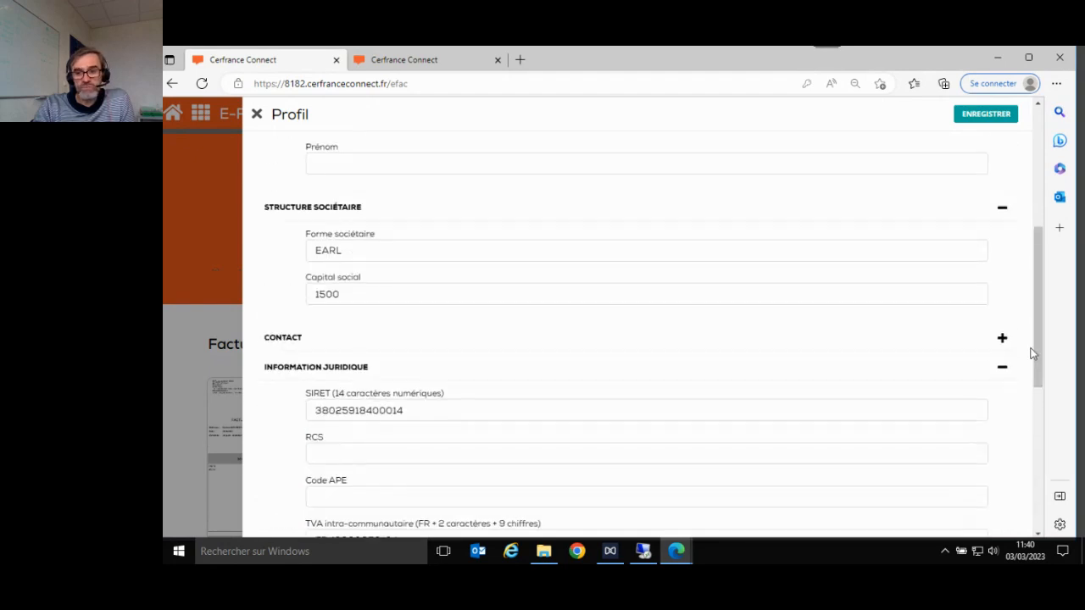
key(super+shift+s)
key(Escape)
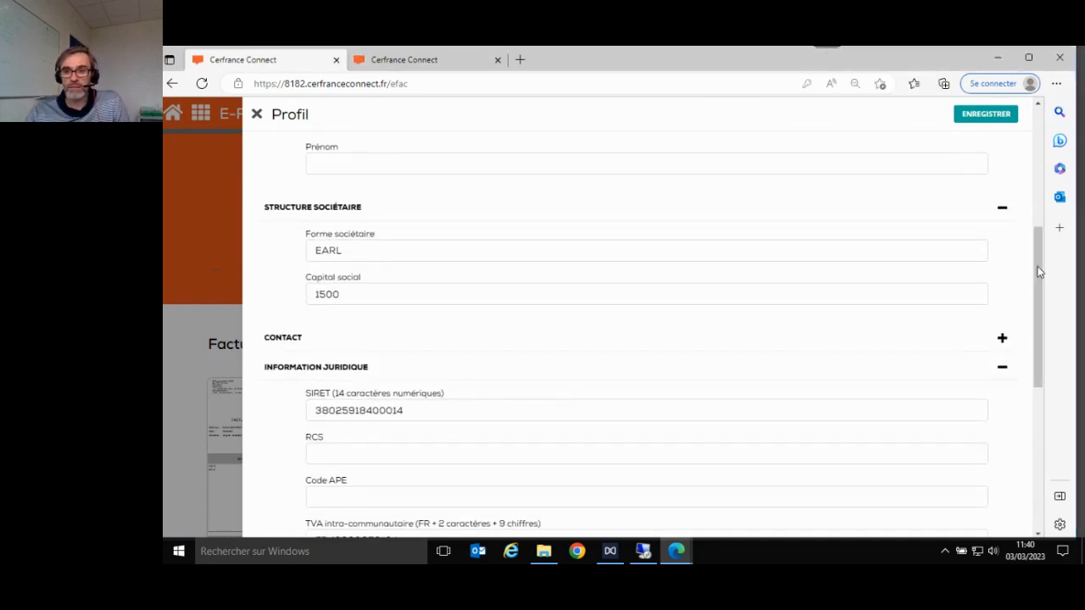
drag(1040, 265, 1036, 415)
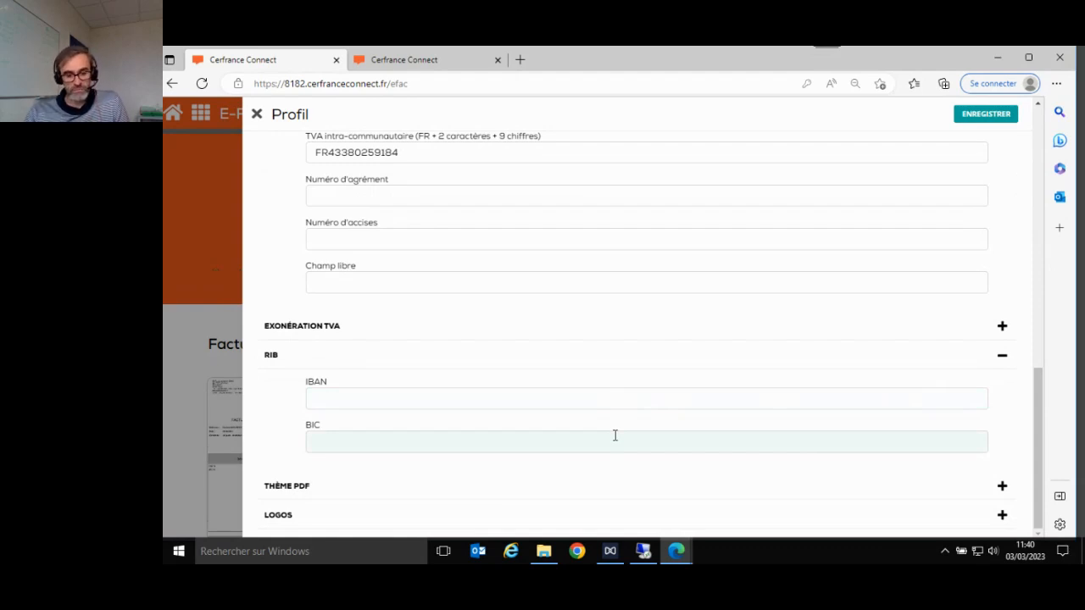
click(508, 525)
drag(1041, 489, 1040, 539)
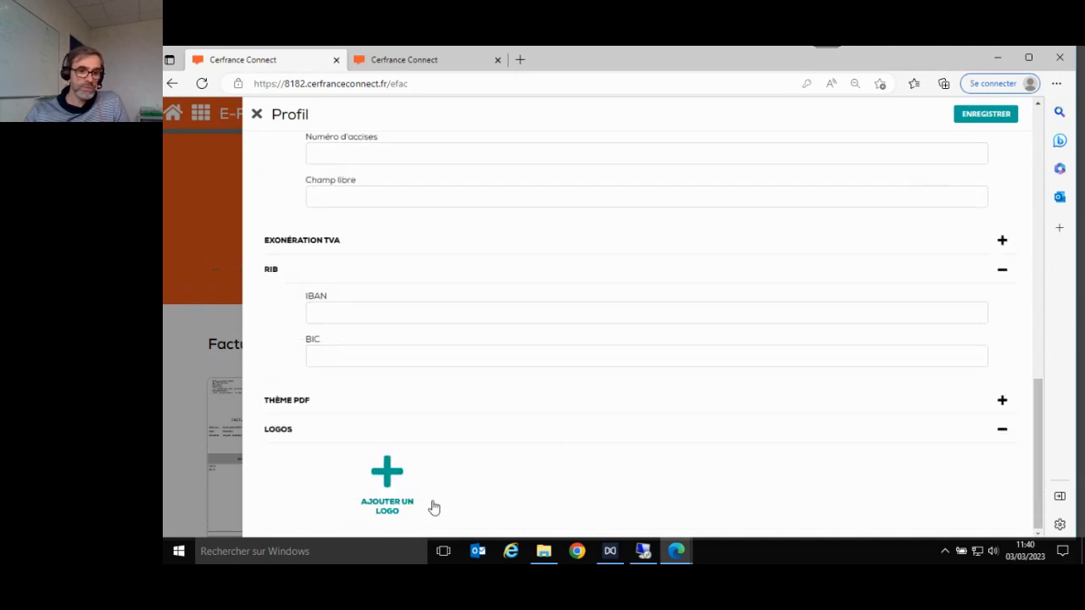
- Start adding a logo, cancel the file choice, and close the logo and Profil panels
click(386, 475)
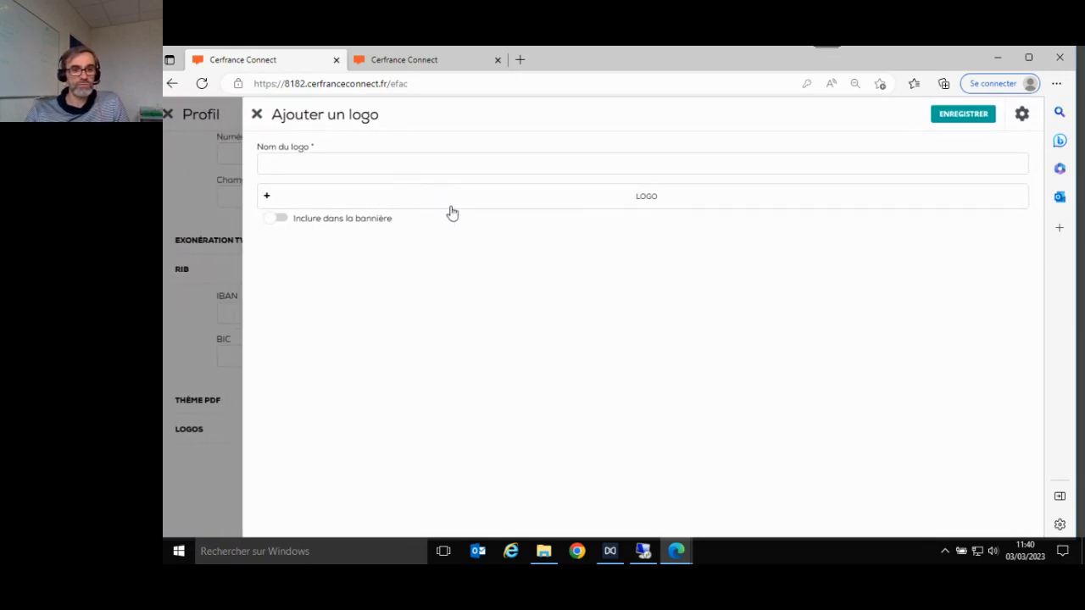
click(587, 196)
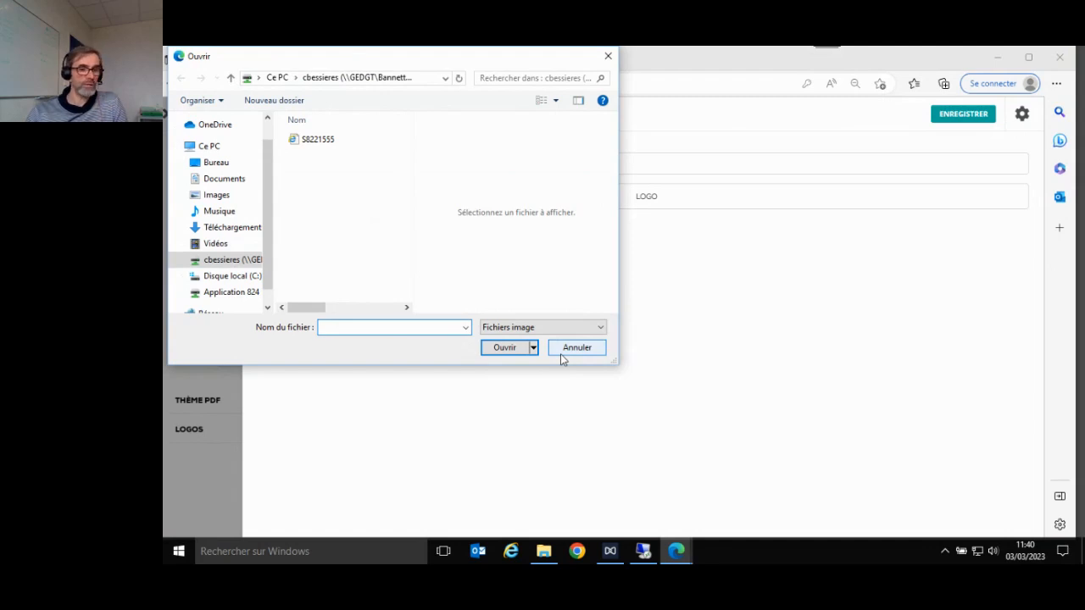
click(560, 353)
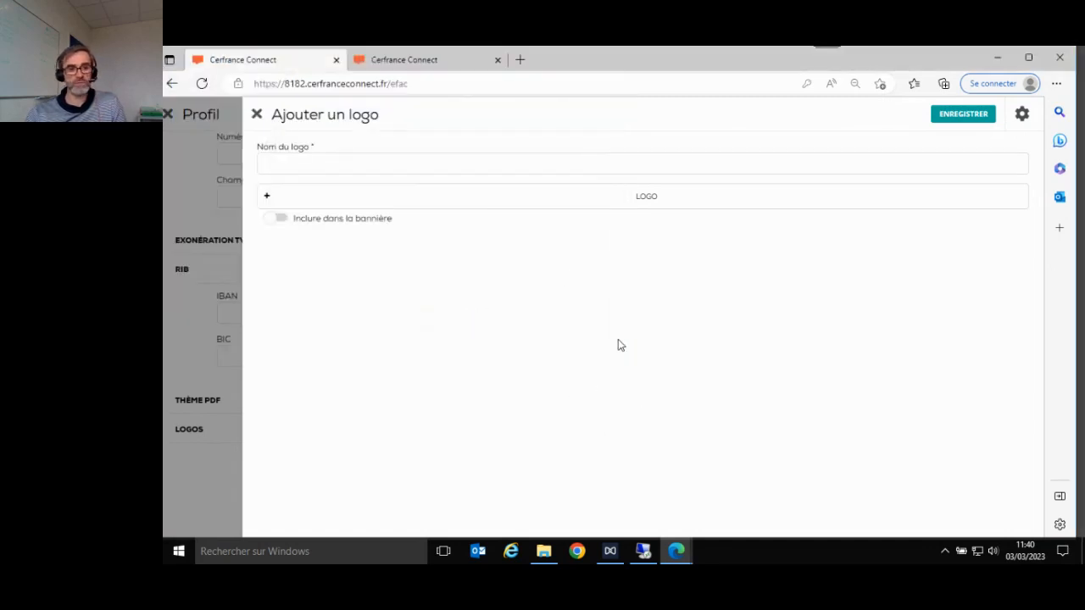
click(257, 116)
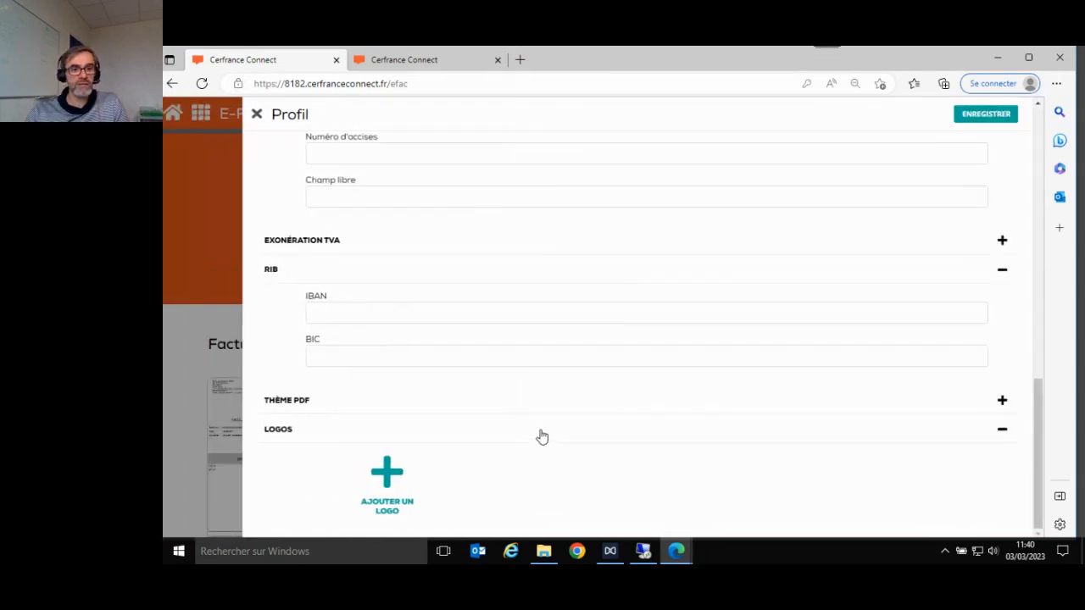
click(256, 115)
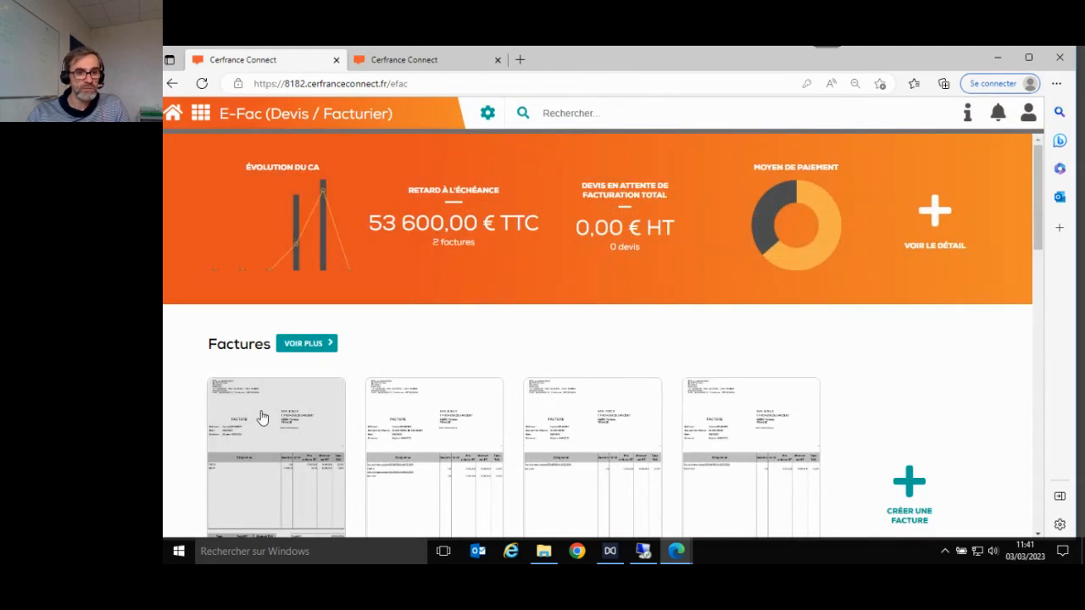
- View the first invoice, then scroll down to the Devis section and create a new quote
click(262, 417)
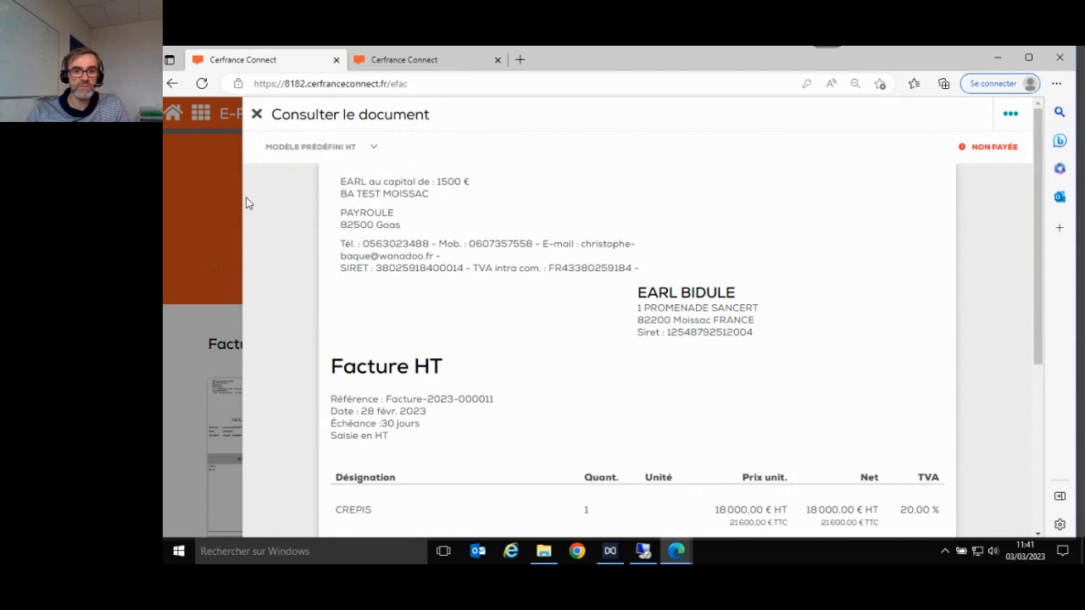
click(257, 115)
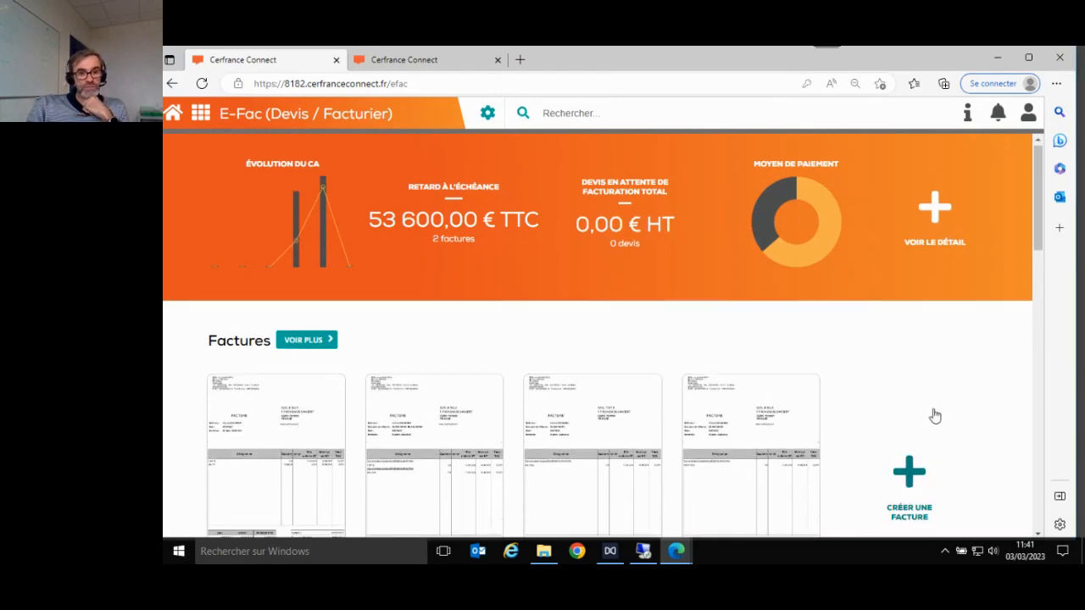
scroll(935, 415, down, 2)
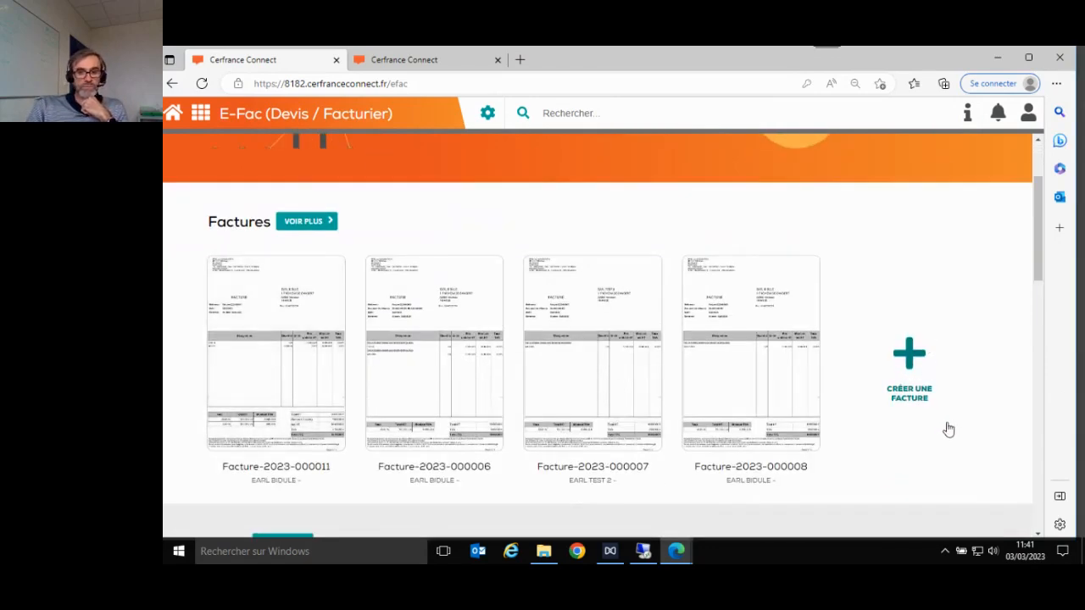
scroll(947, 424, down, 3)
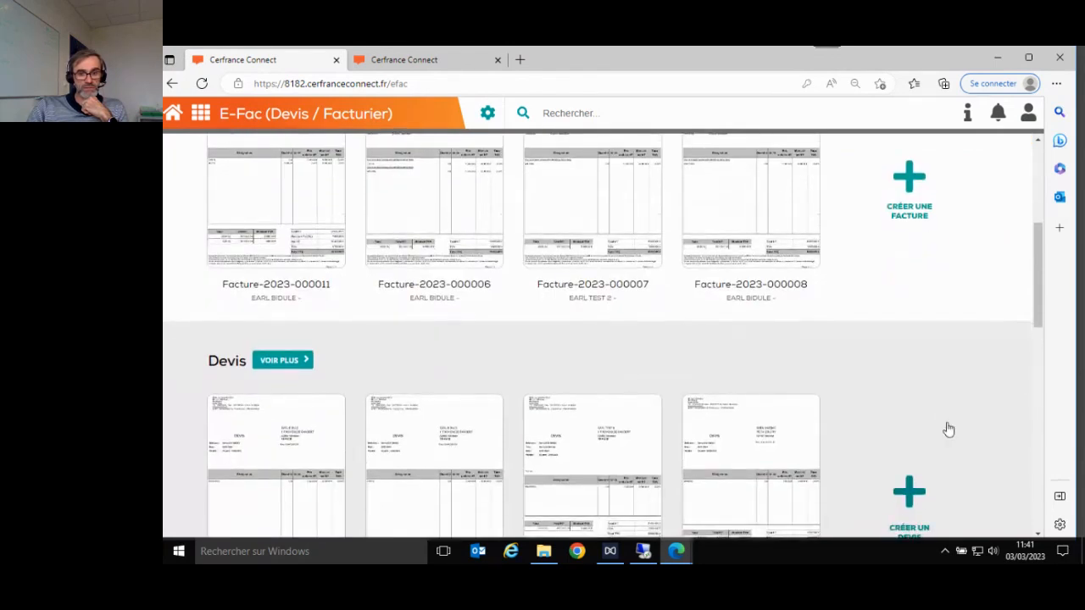
scroll(949, 429, down, 1)
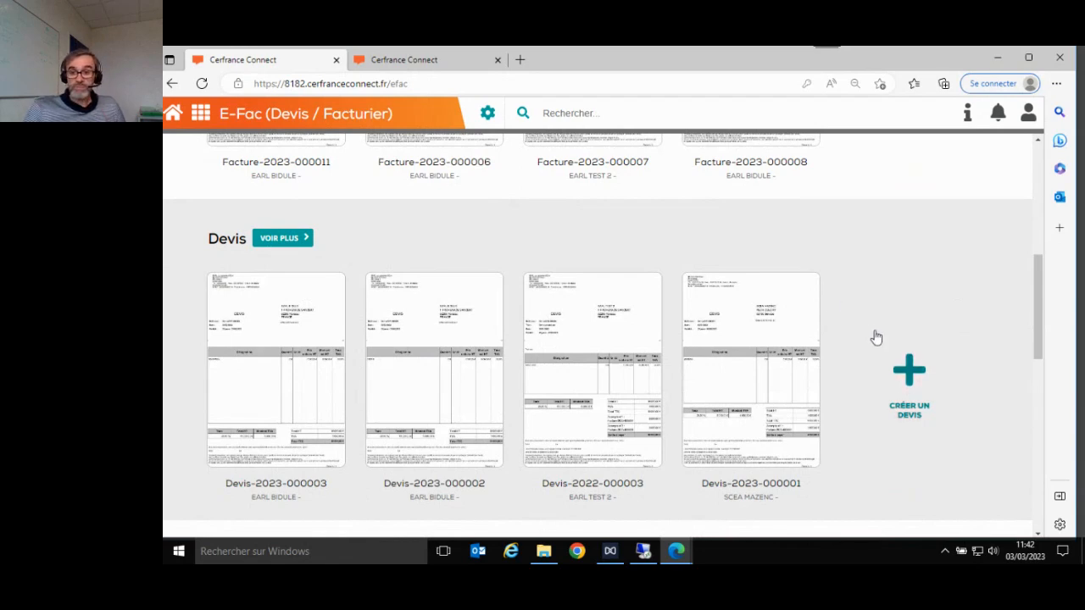
click(908, 384)
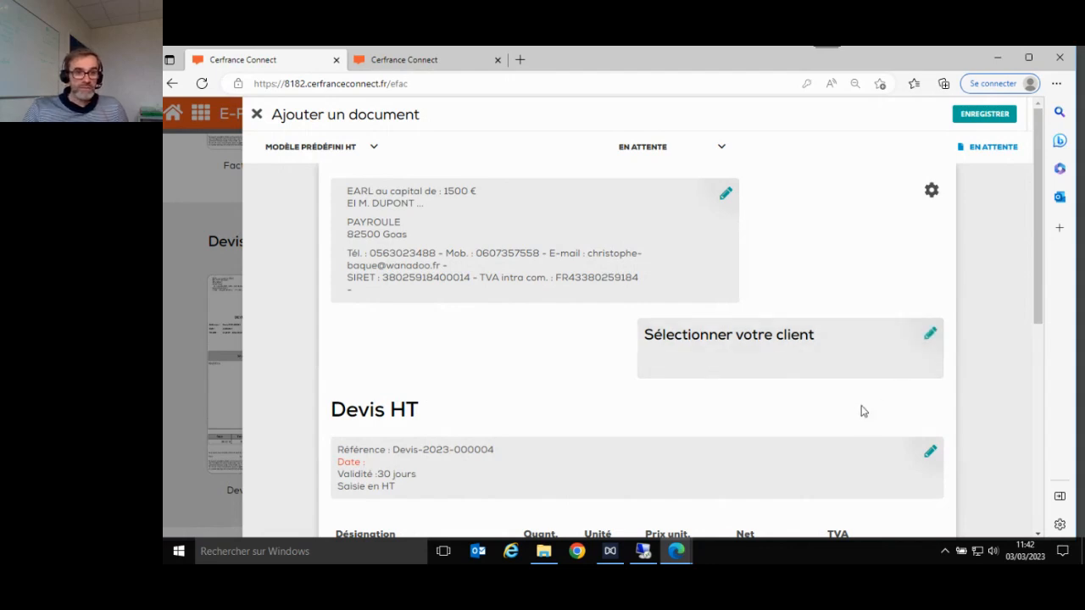
scroll(786, 305, down, 1)
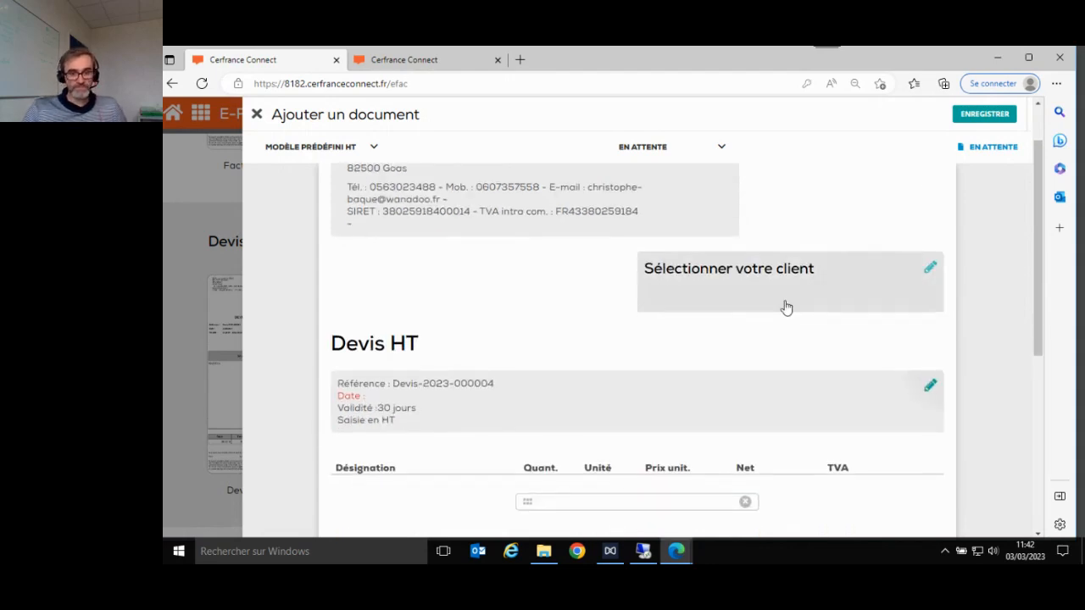
scroll(786, 307, up, 1)
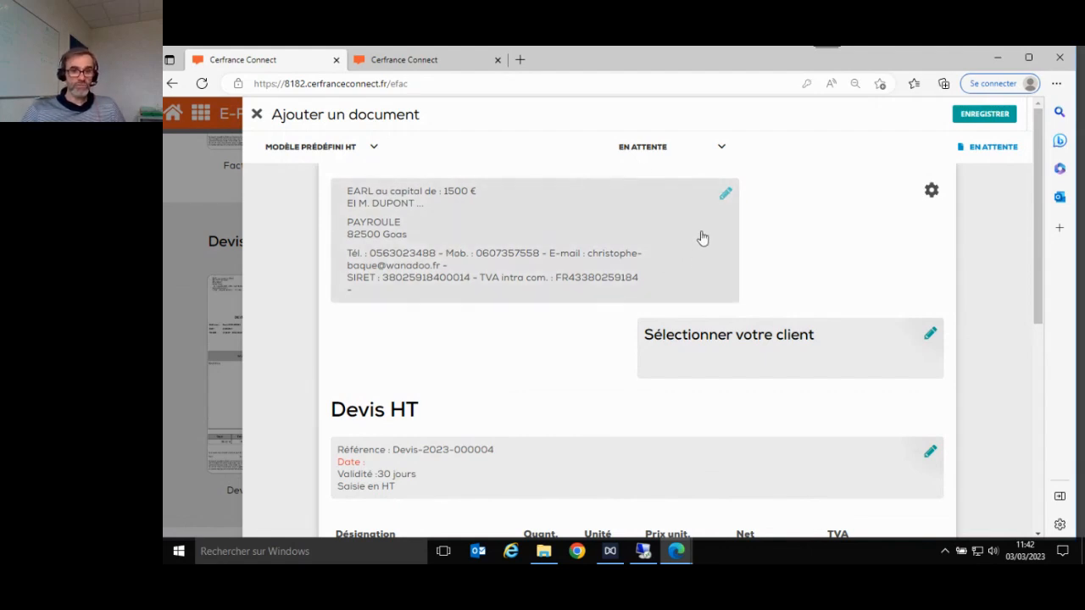
click(726, 202)
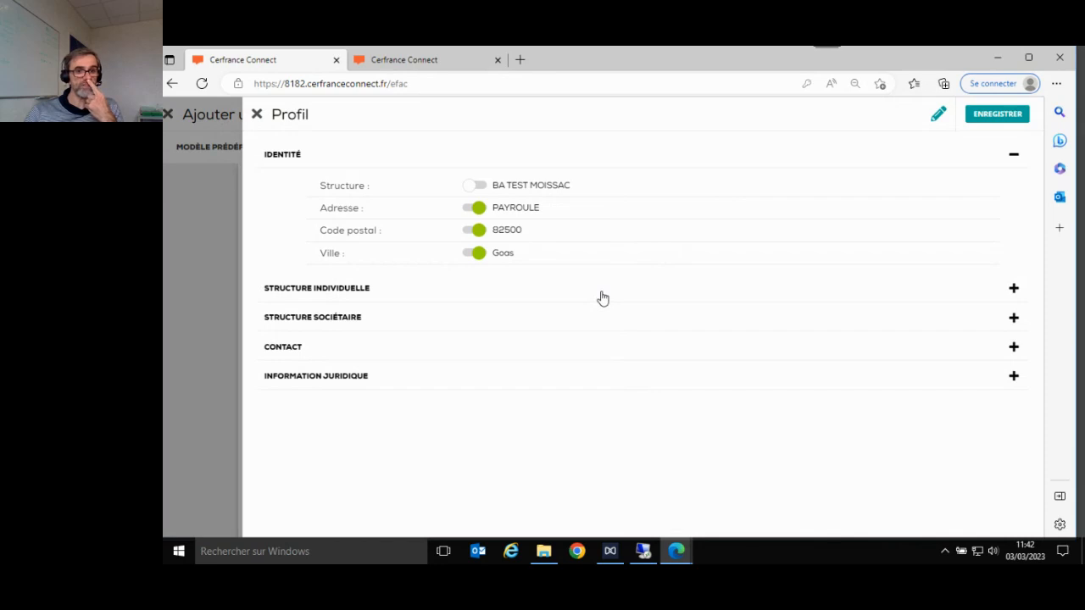
- Turn off the owner's Nom line in the quote header and save the profile display settings
click(480, 295)
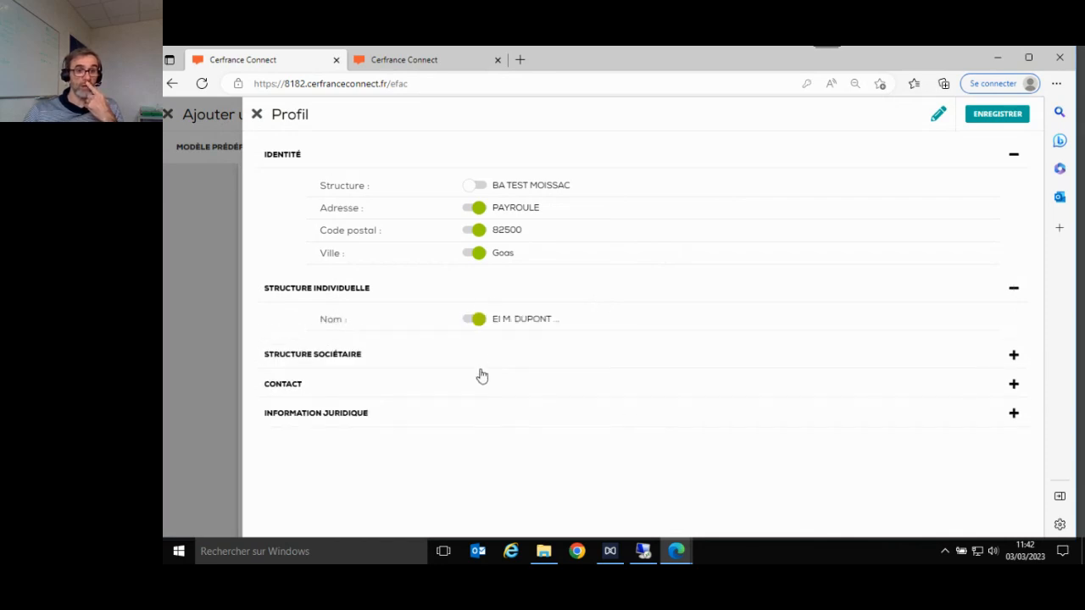
click(491, 359)
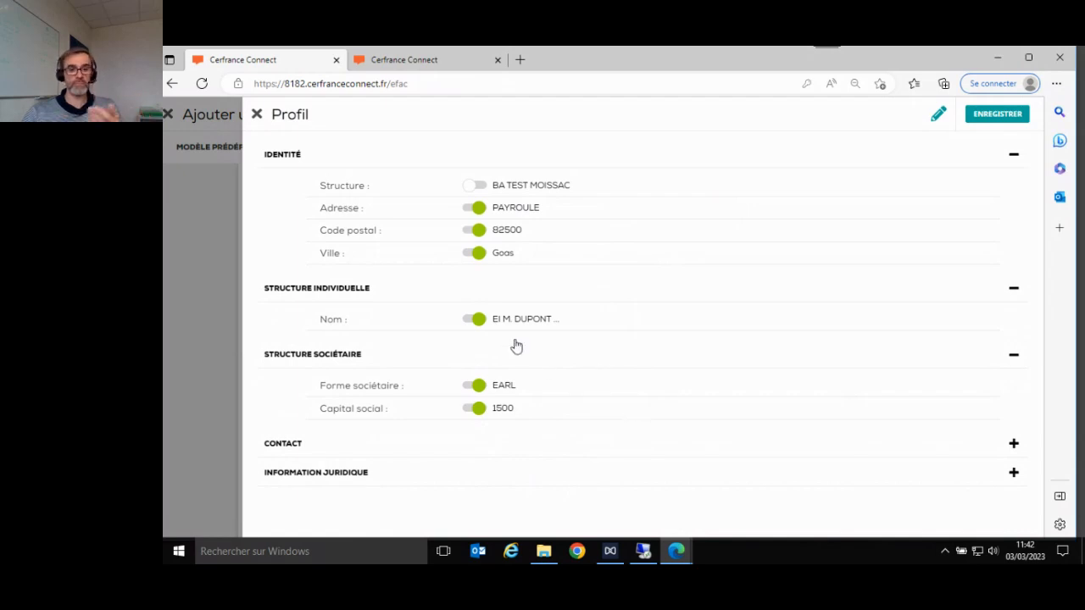
click(479, 321)
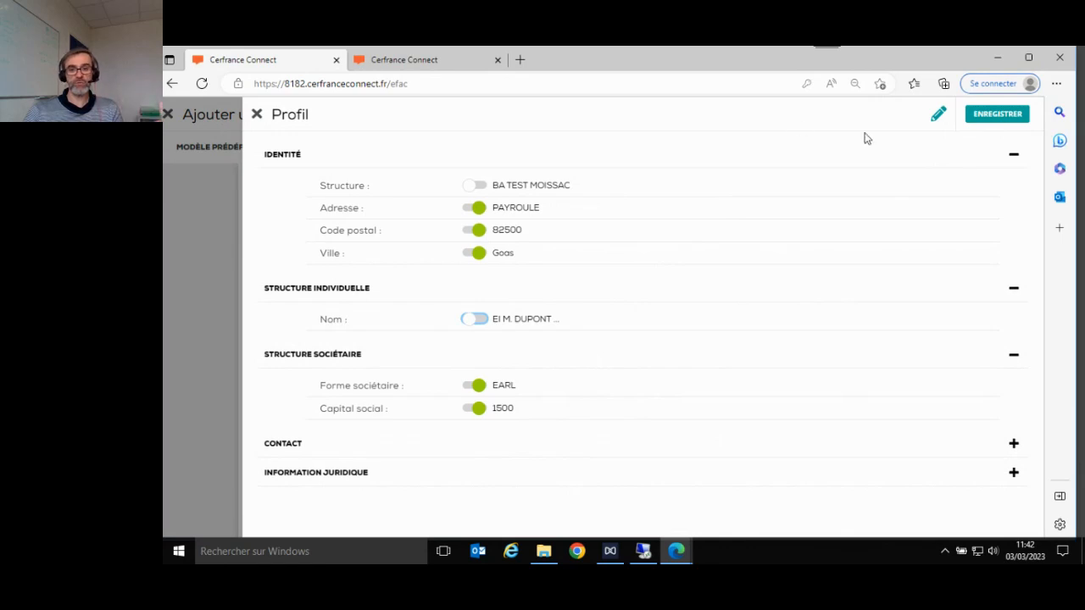
click(939, 117)
scroll(808, 358, down, 2)
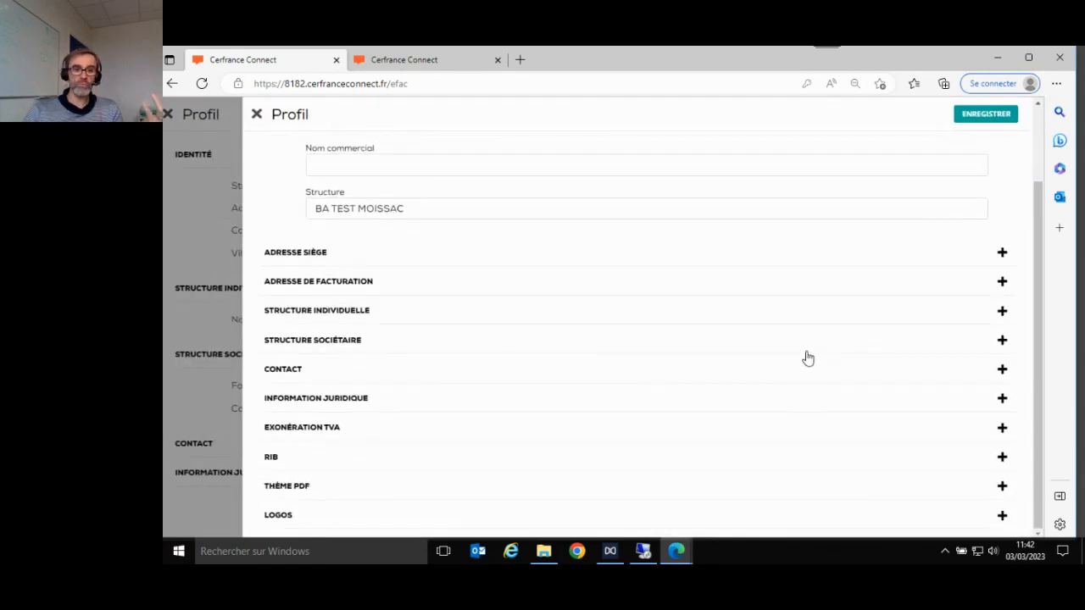
scroll(808, 358, up, 2)
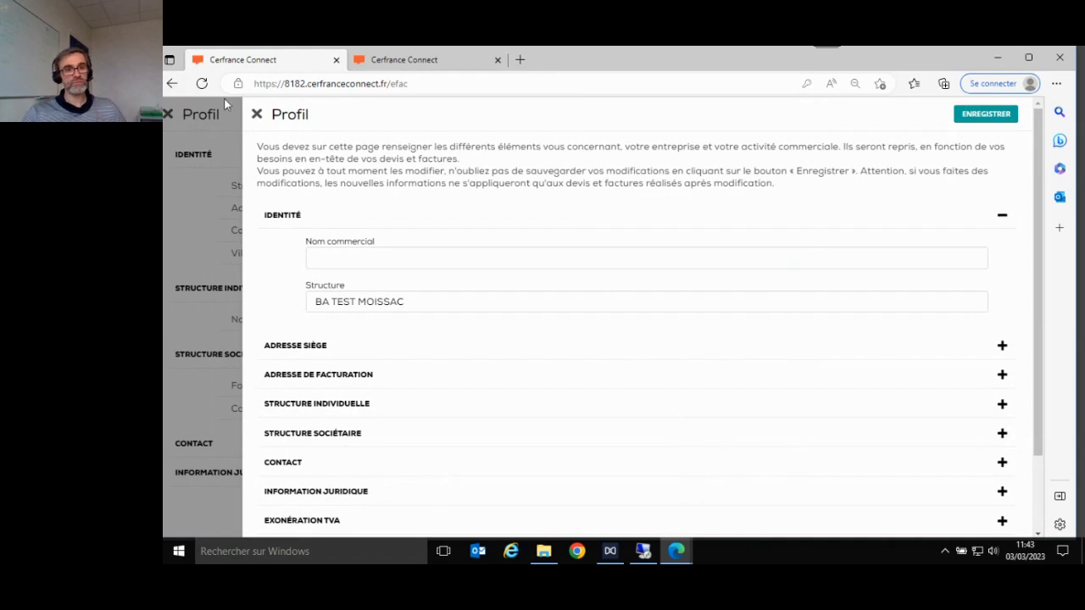
click(258, 115)
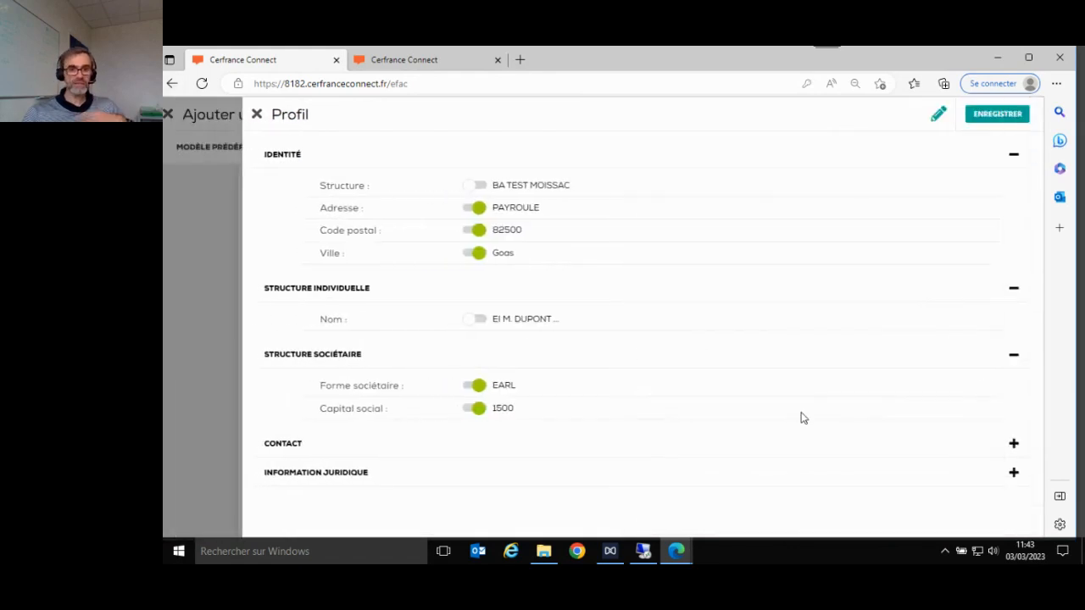
click(967, 116)
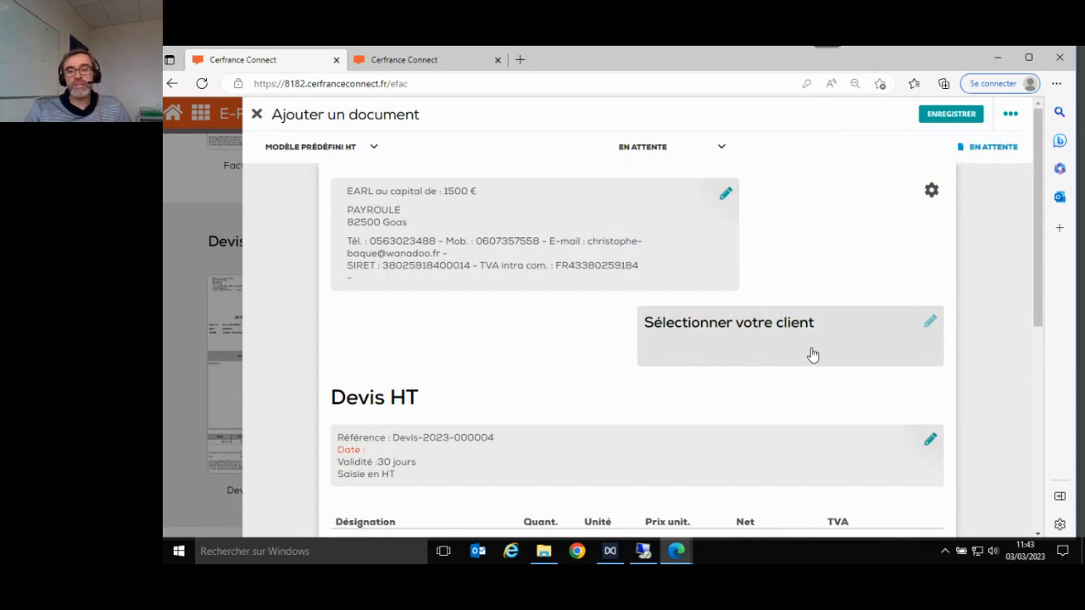
- Select EARL BIDULE from the Client list for the quote
click(930, 322)
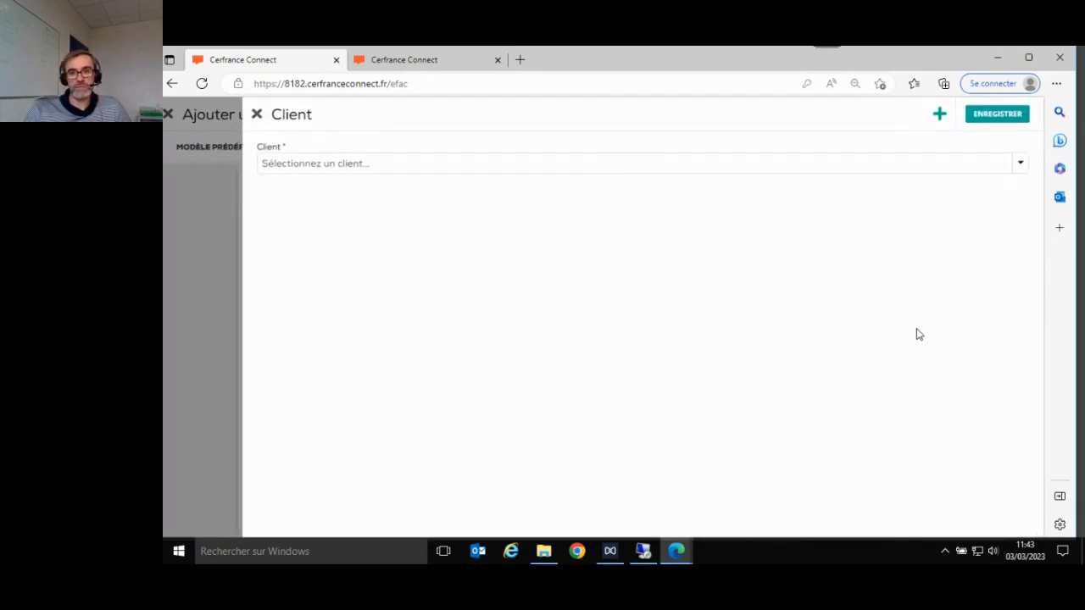
click(681, 170)
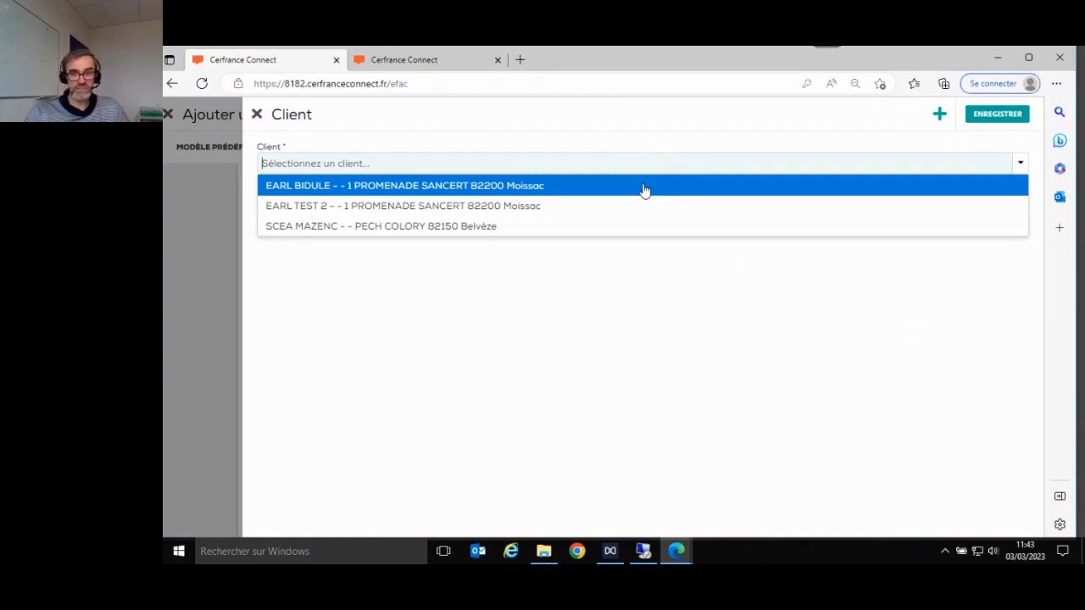
click(644, 187)
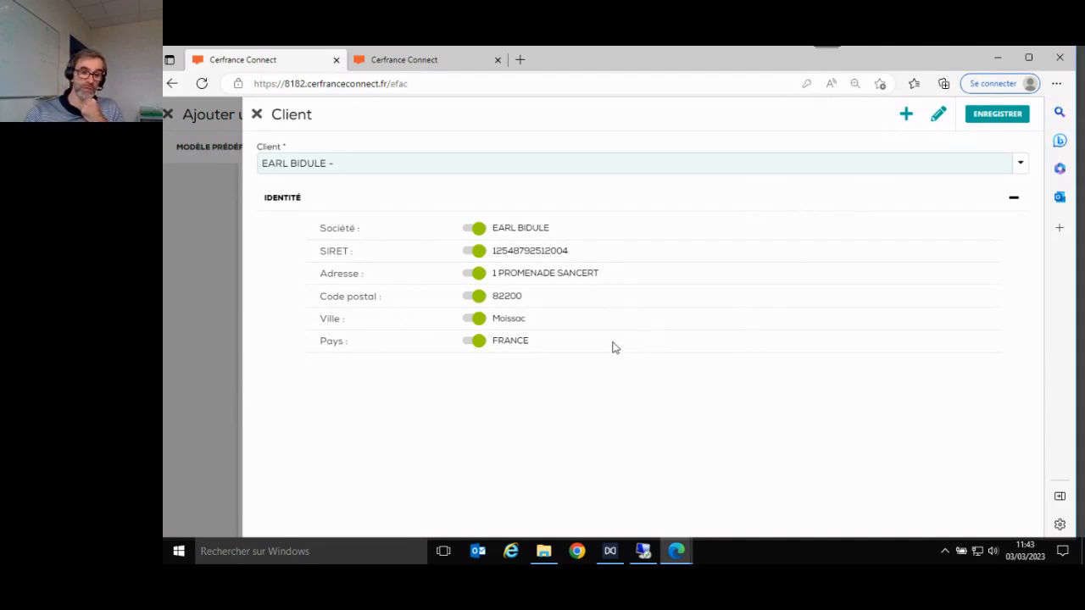
- Review EARL BIDULE's client record, then close it without changes
click(937, 117)
scroll(675, 259, down, 3)
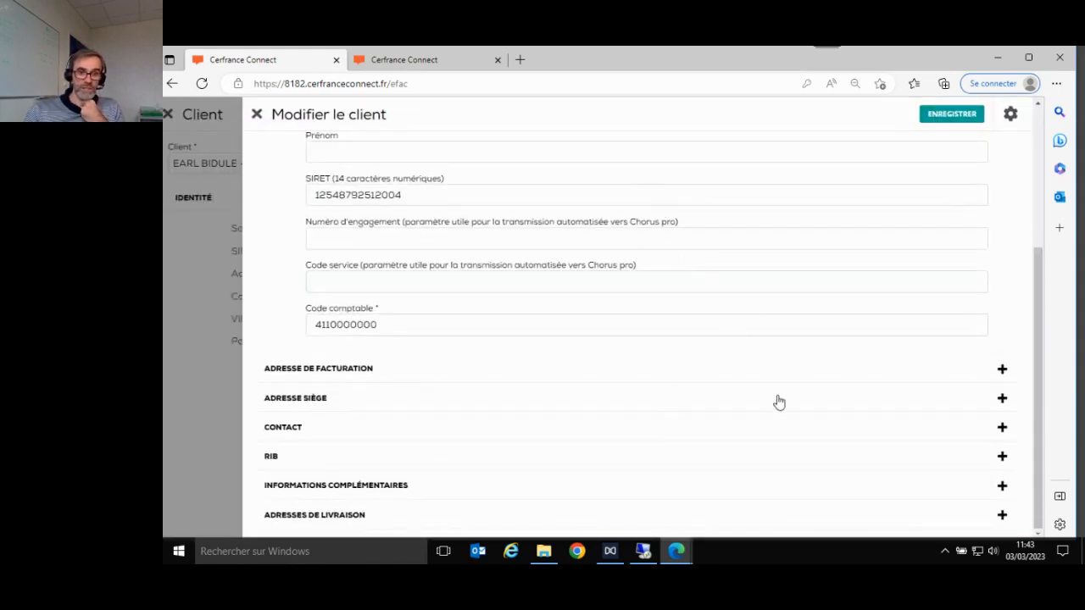
scroll(777, 385, up, 1)
scroll(776, 385, up, 3)
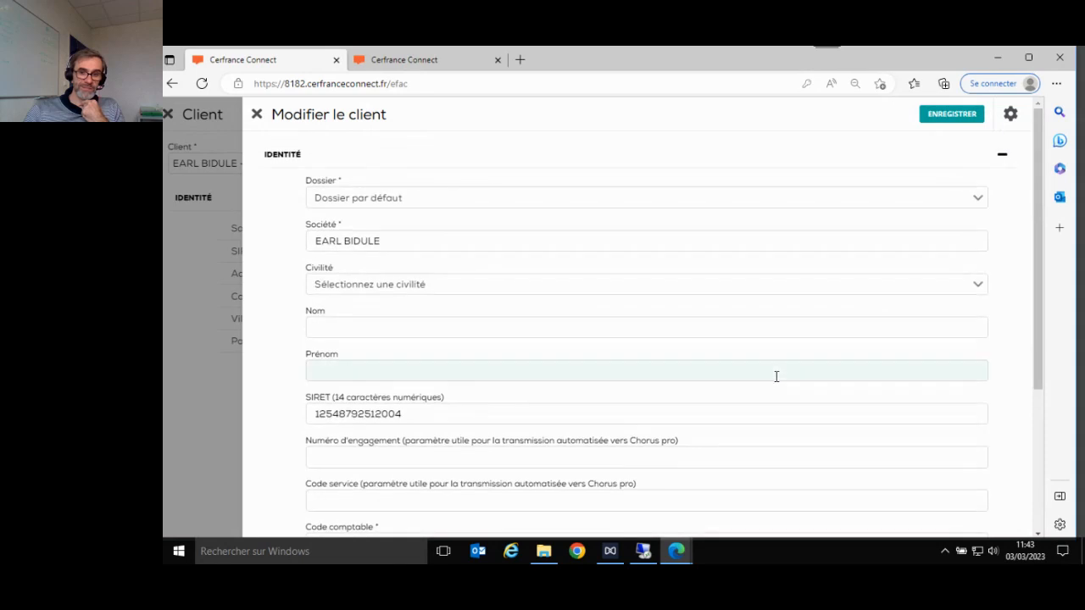
click(257, 115)
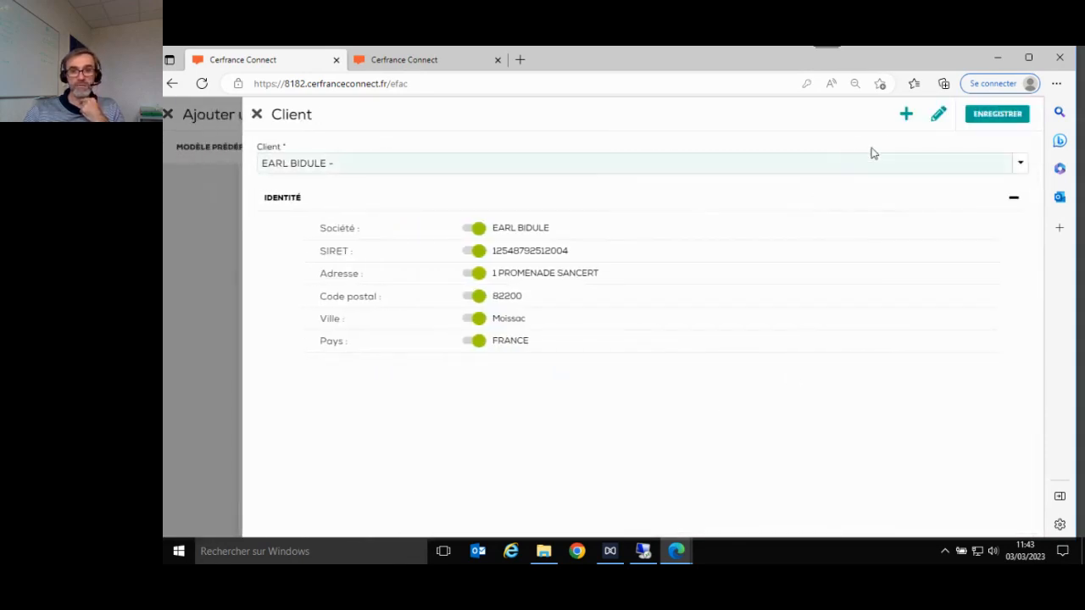
click(907, 115)
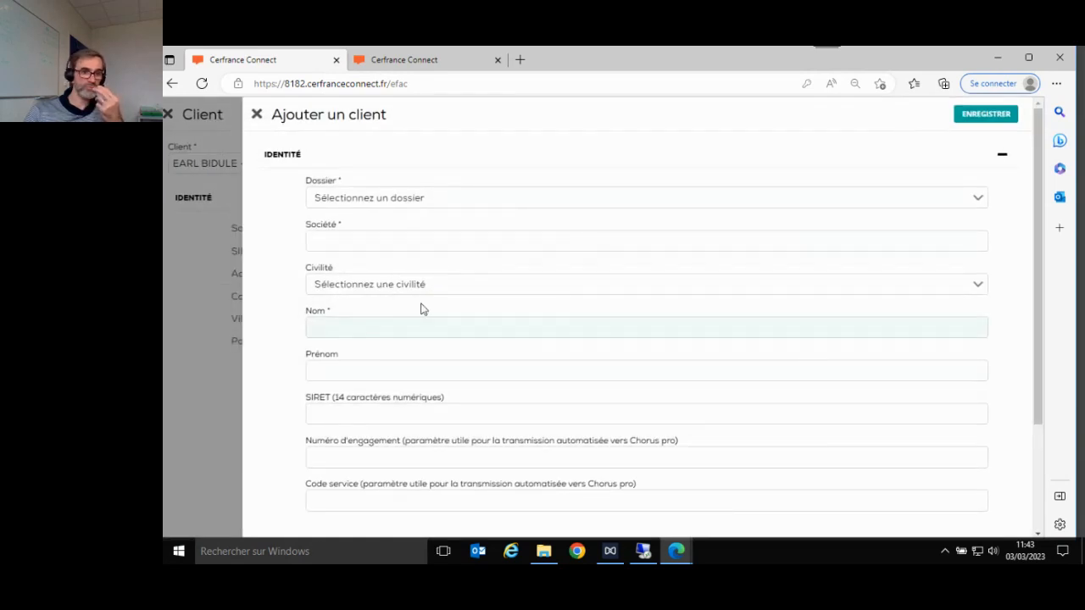
click(429, 242)
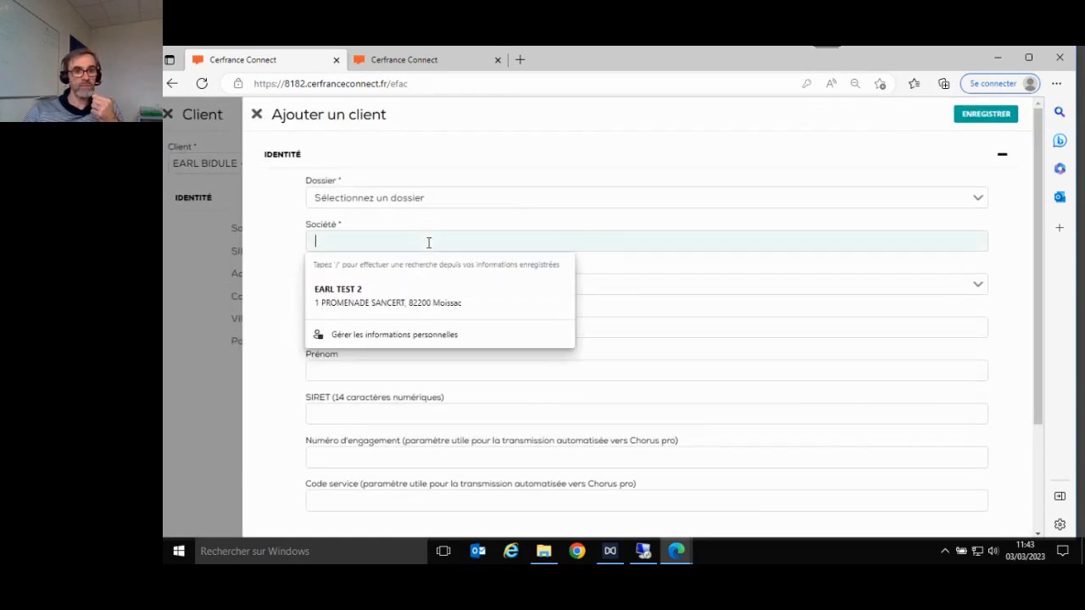
text(sa)
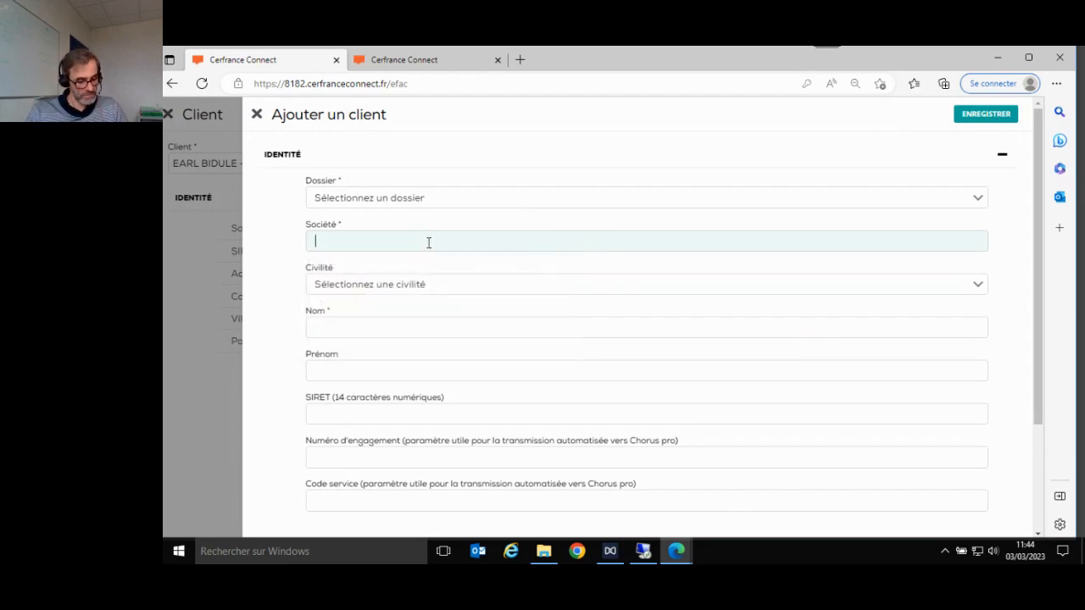
text(SARL TEST)
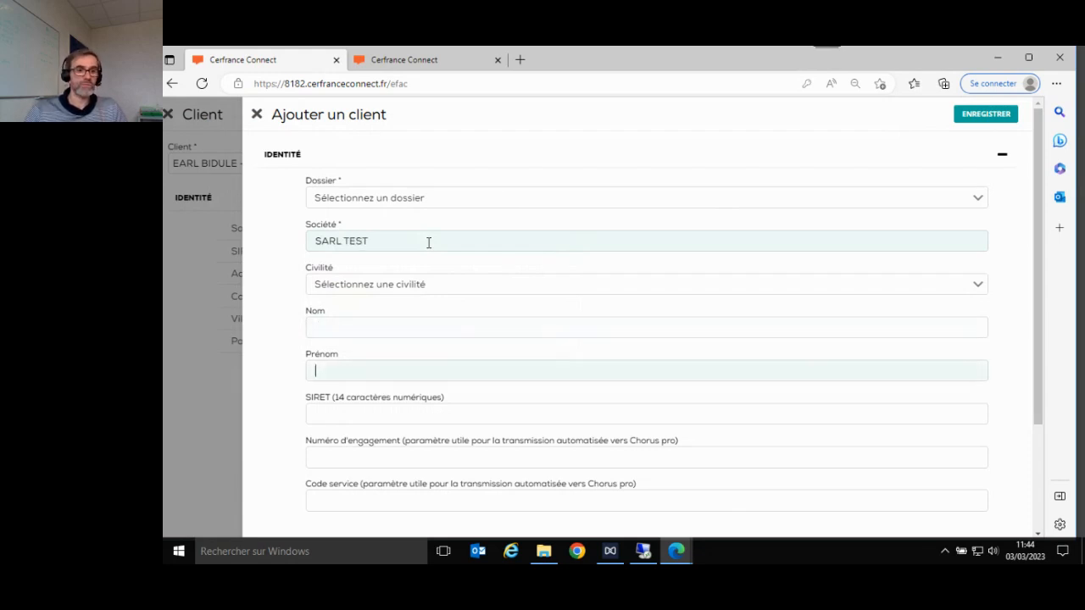
key(Tab)
scroll(433, 250, down, 3)
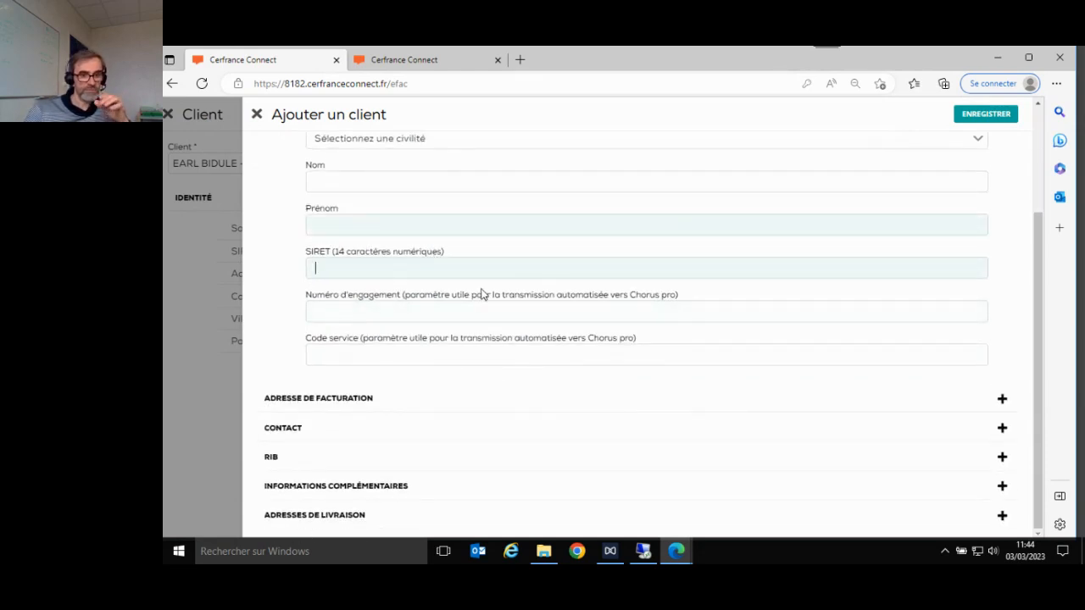
scroll(509, 258, up, 3)
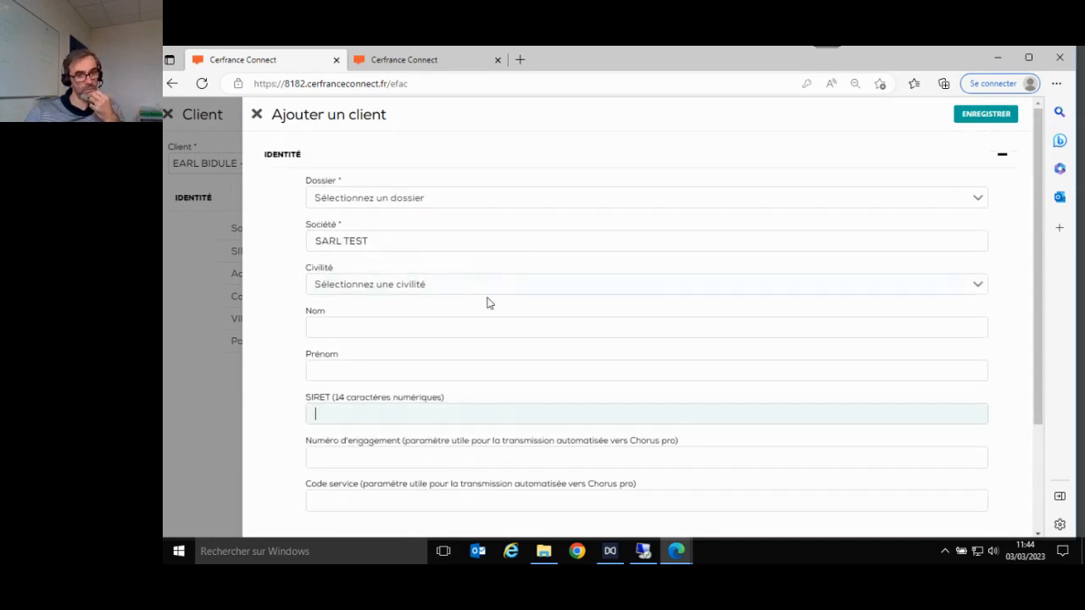
scroll(488, 302, down, 3)
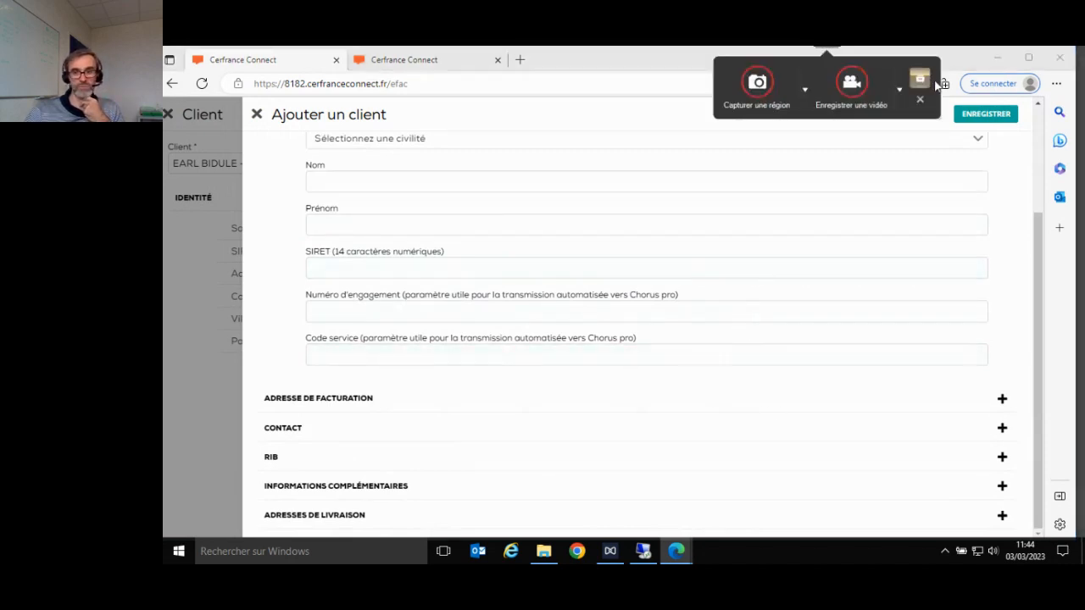
click(975, 119)
scroll(961, 205, up, 1)
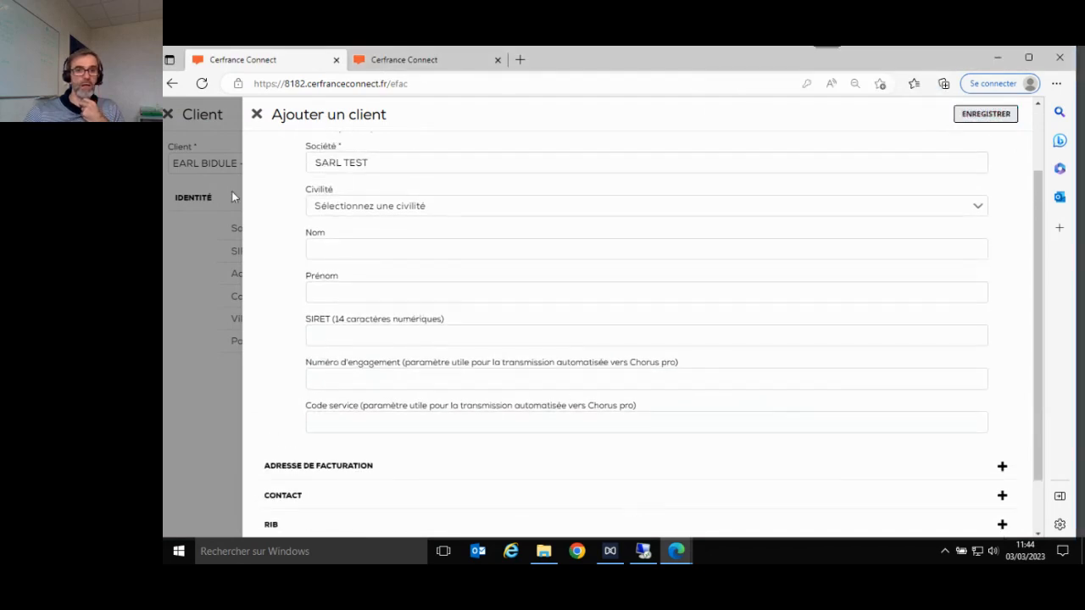
click(256, 114)
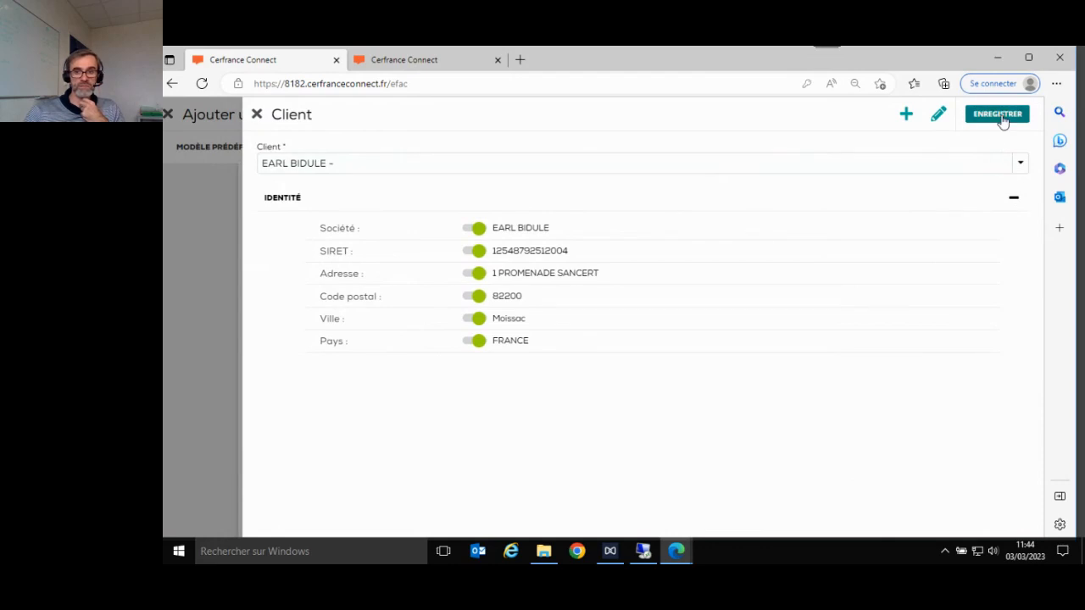
- Save EARL BIDULE as the quote's client and open the quote's Paramétrage settings
click(1002, 119)
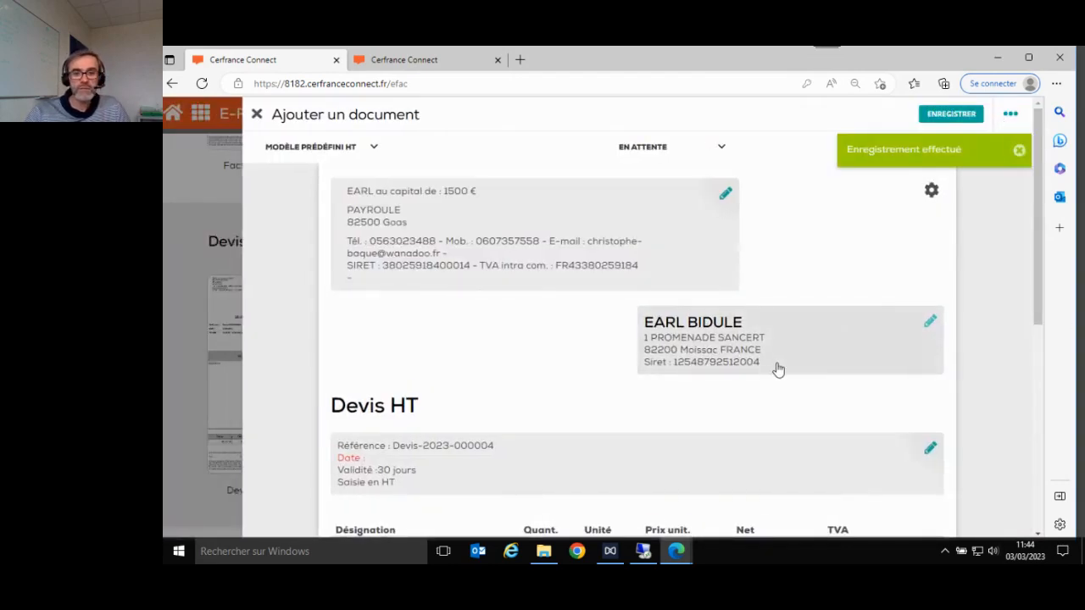
scroll(776, 369, down, 2)
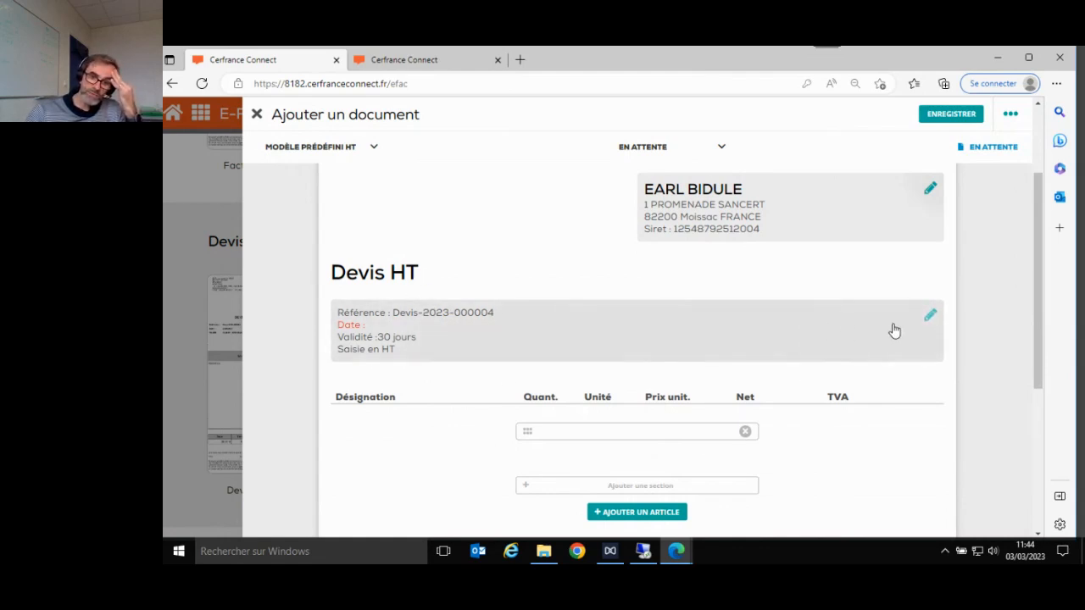
click(931, 317)
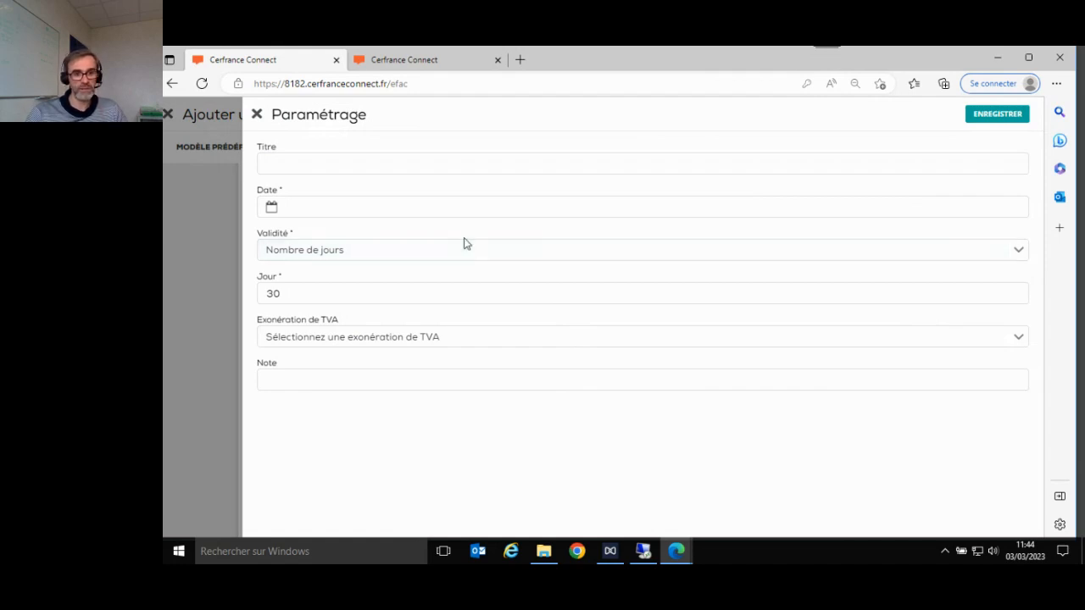
- Set the quote date to 01/03/2023 using the date picker
click(392, 215)
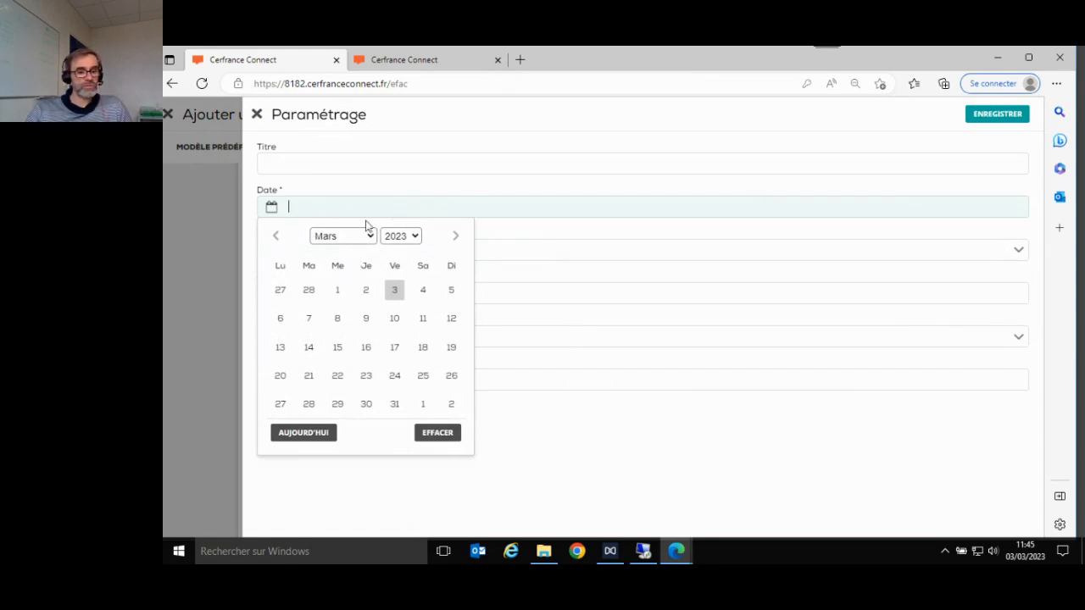
click(275, 237)
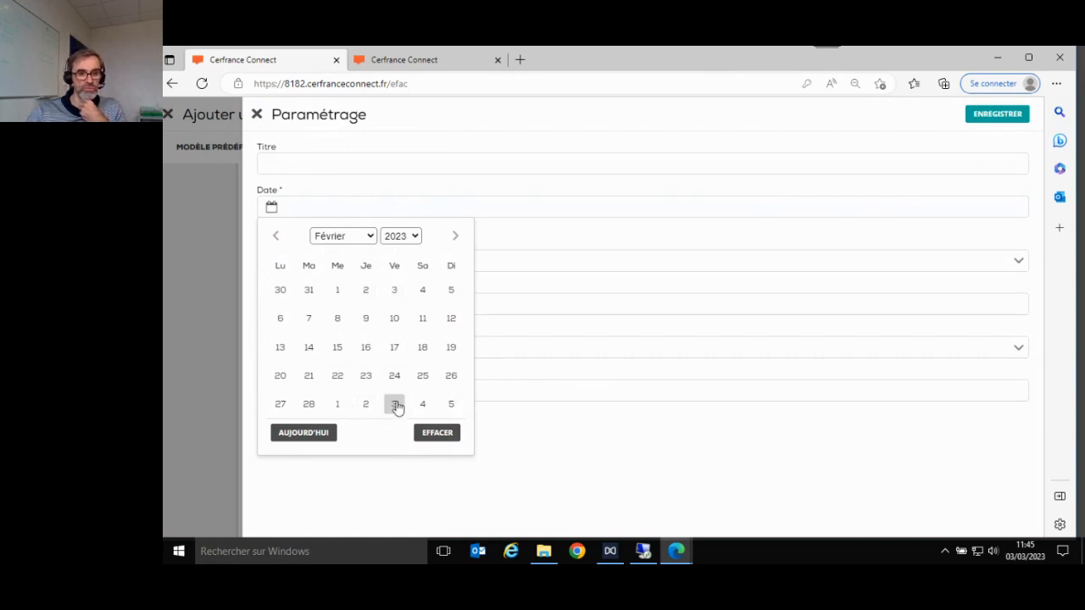
click(339, 407)
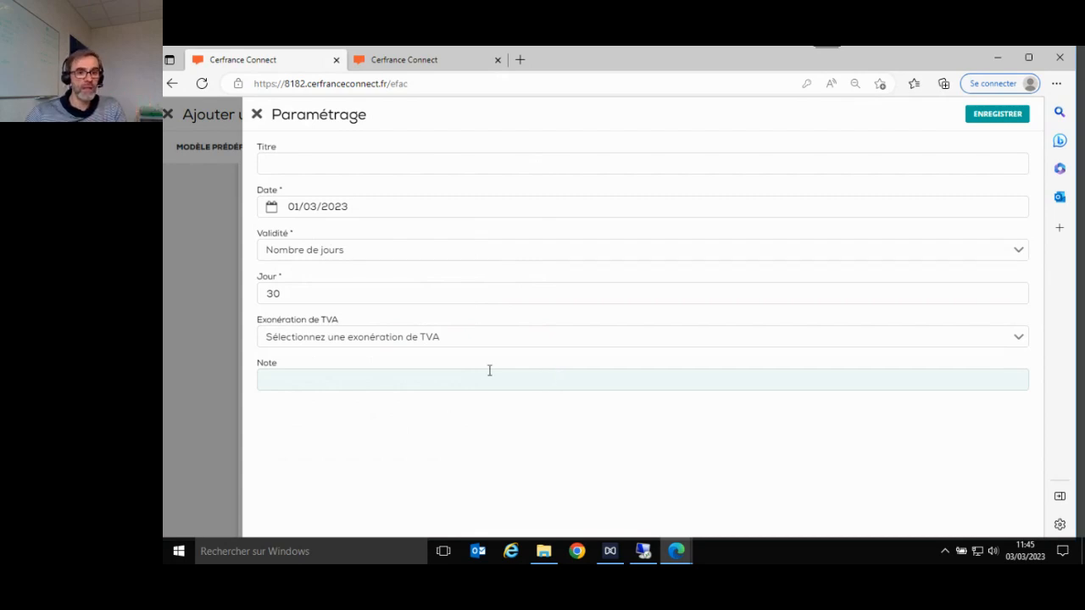
- Try the Validité options, keep Nombre de jours at 30 days, and save the quote settings
click(394, 252)
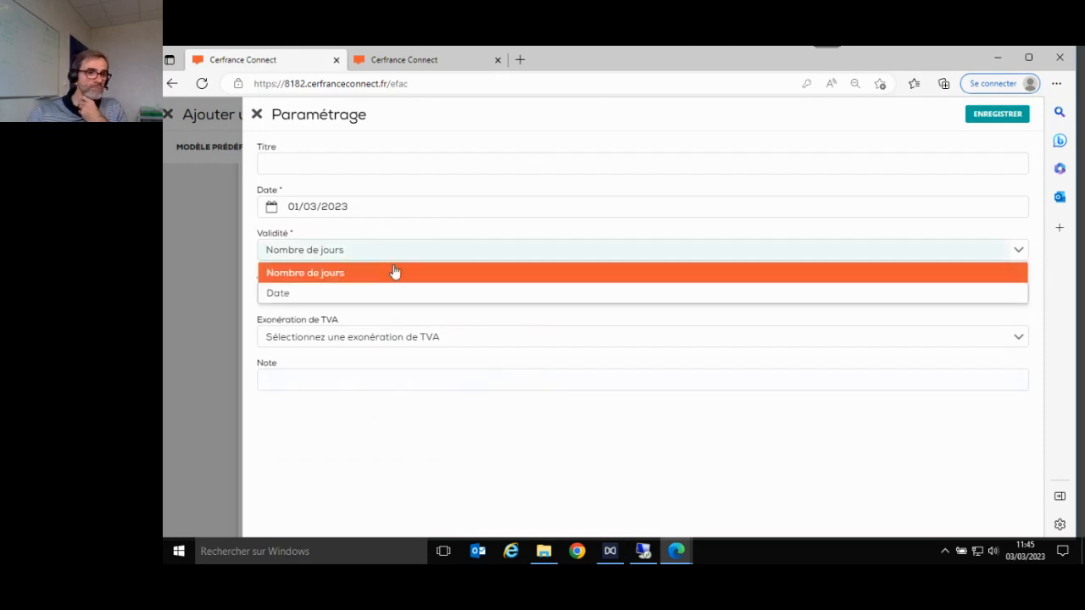
click(395, 273)
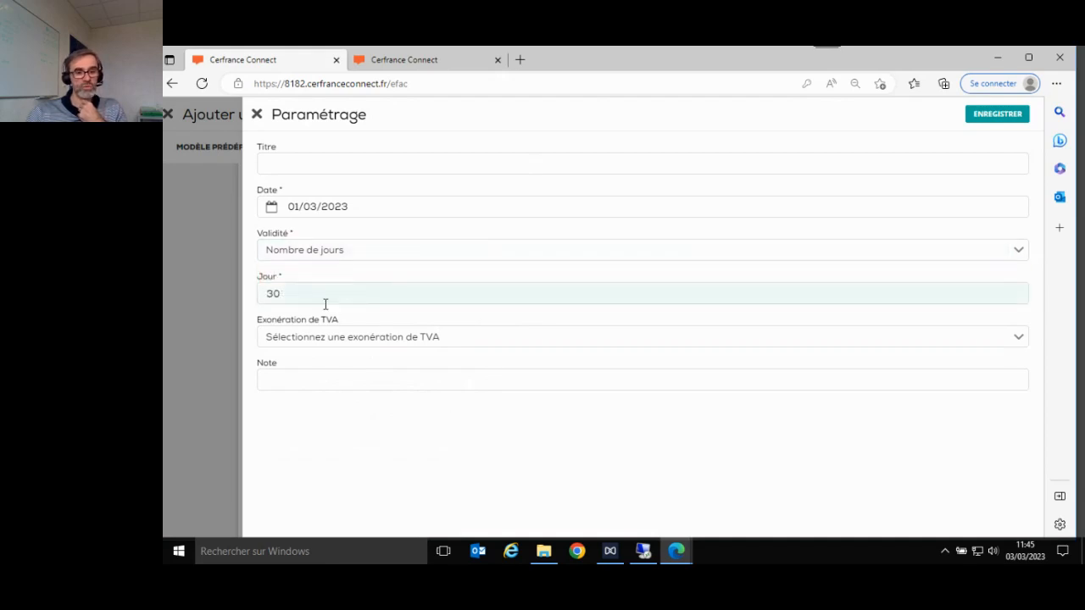
click(438, 255)
click(421, 302)
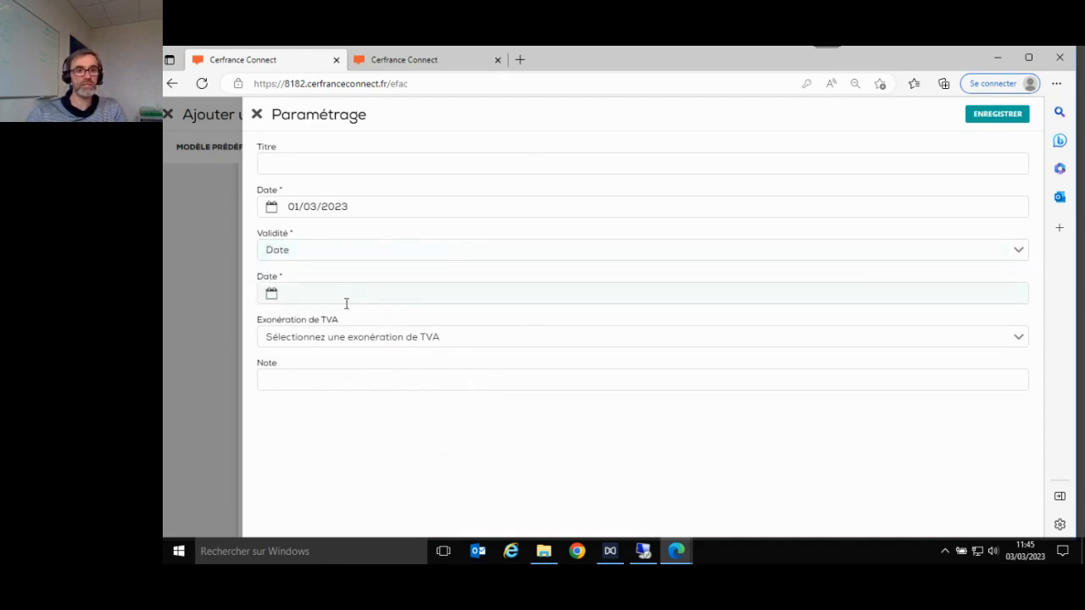
click(394, 253)
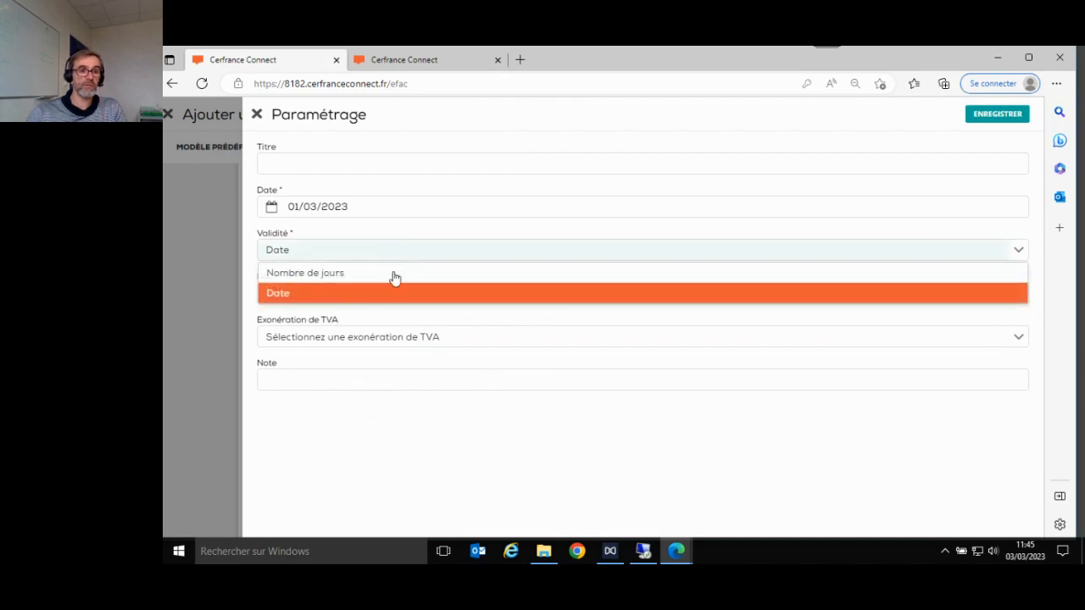
click(391, 277)
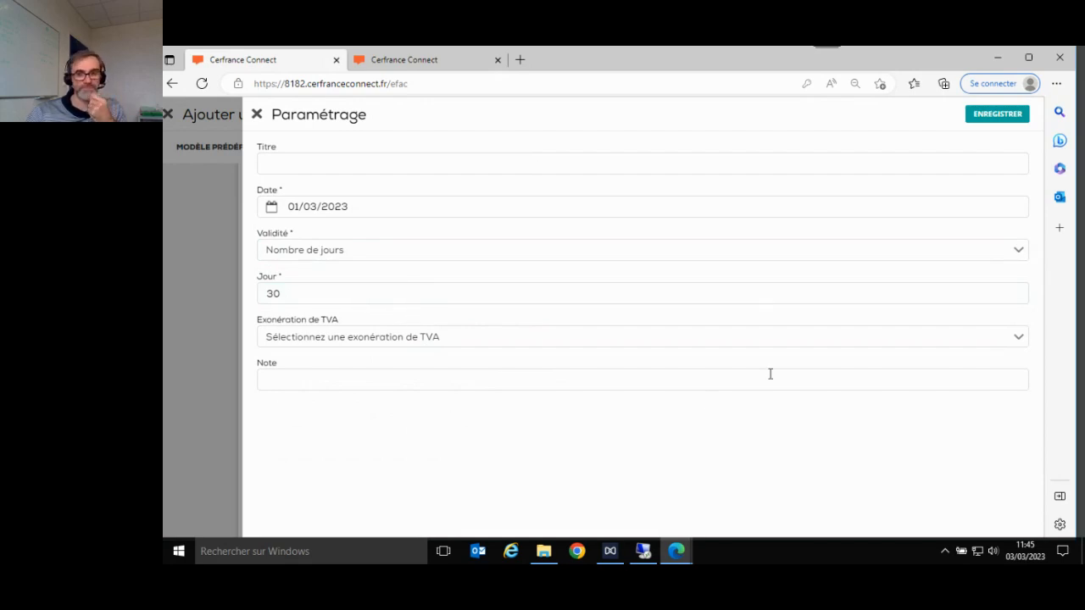
click(1001, 117)
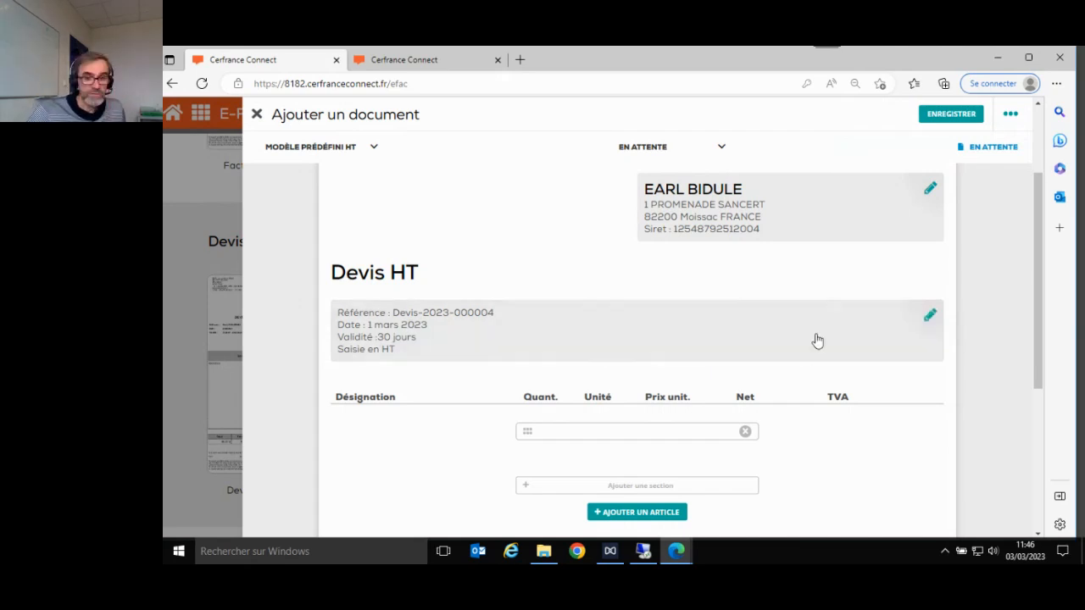
scroll(708, 379, down, 2)
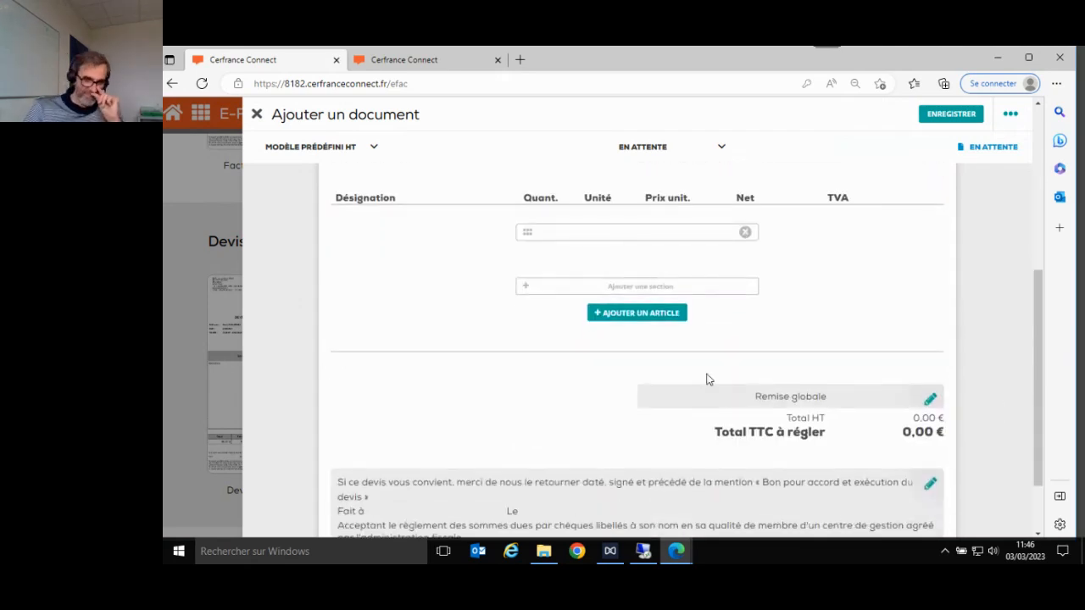
- Add the saved CREPIS article to the quote with a 15000 € HT unit price
click(638, 315)
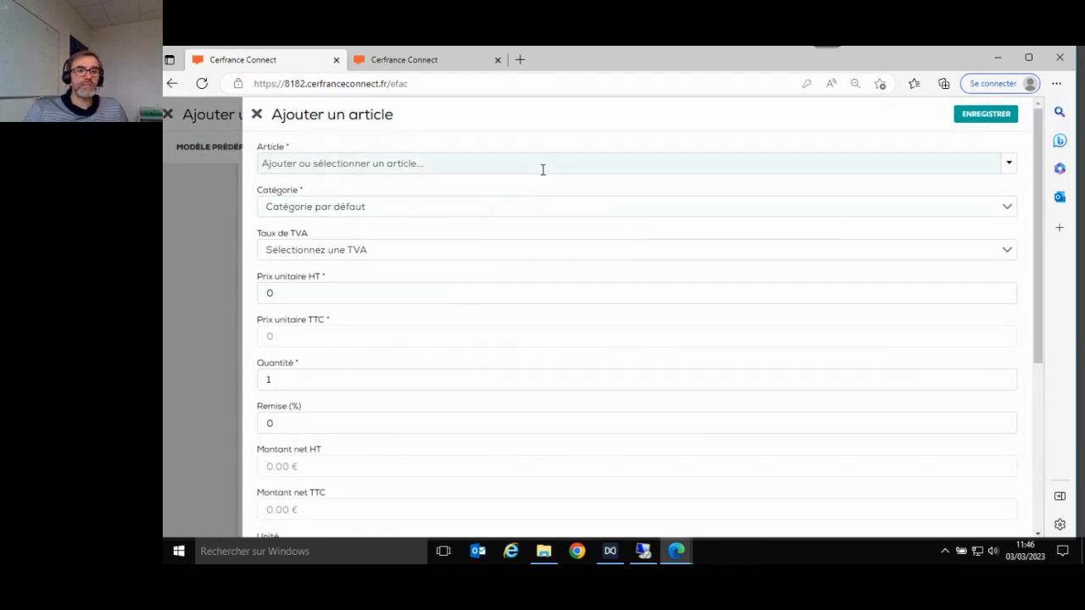
click(543, 170)
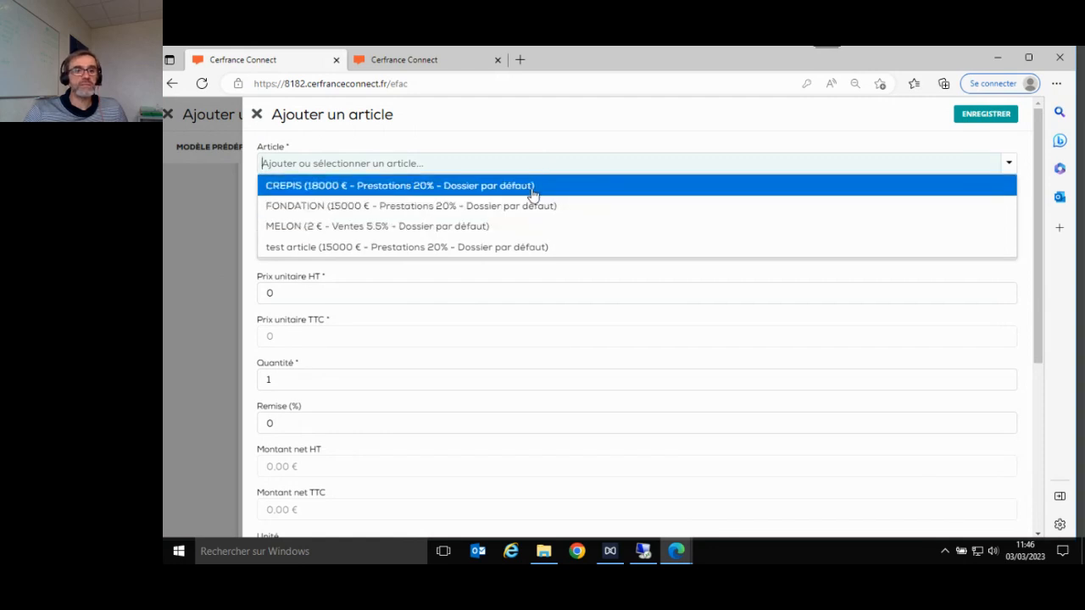
click(533, 195)
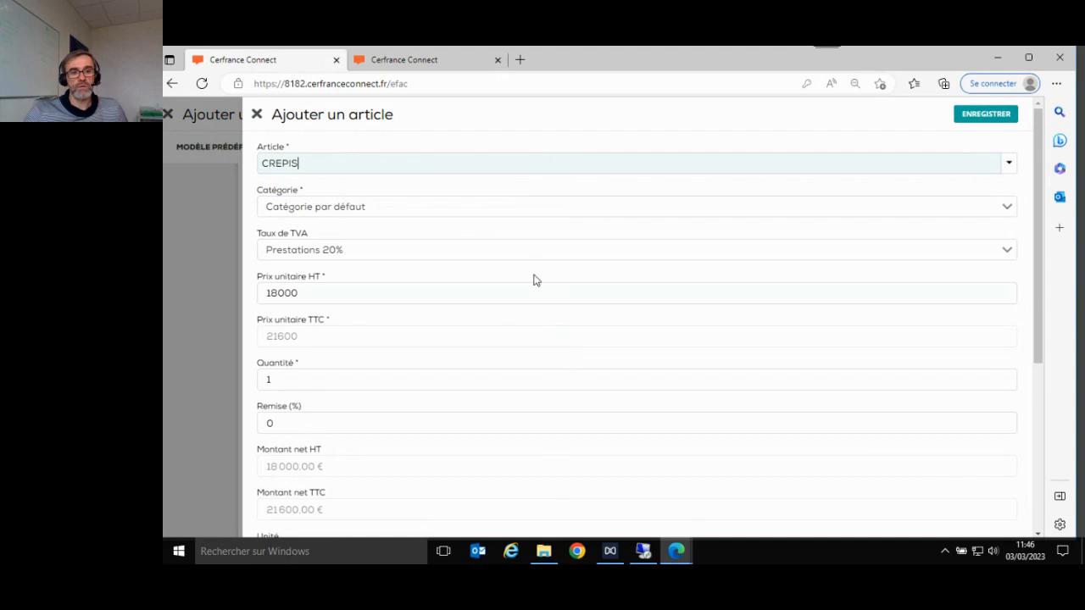
click(312, 295)
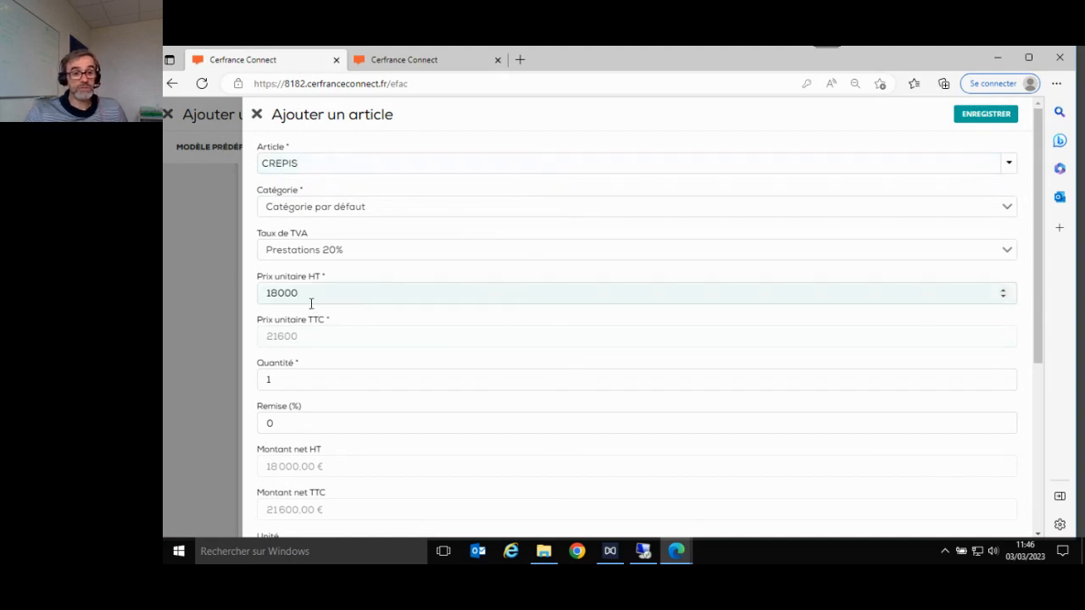
key(BackSpace)
key(BackSpace)
key(BackSpace)
key(BackSpace)
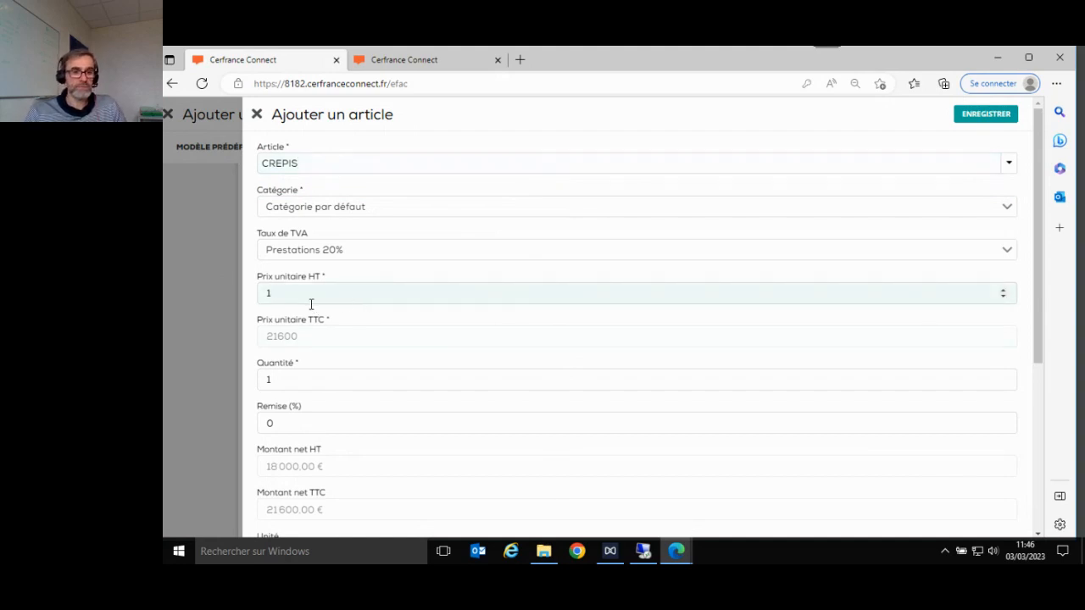
text(500)
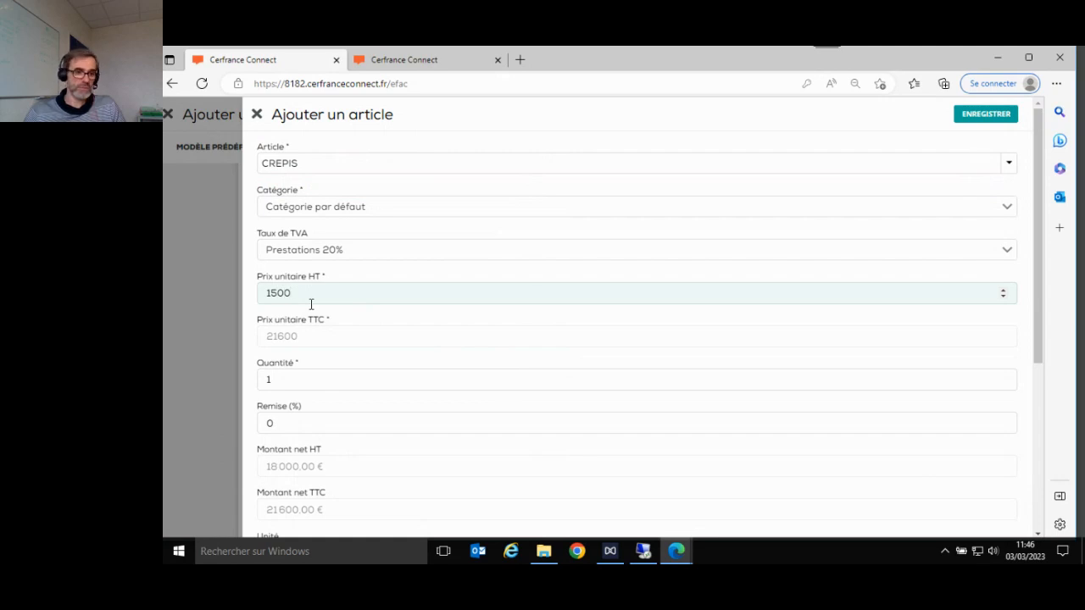
text(0)
key(Tab)
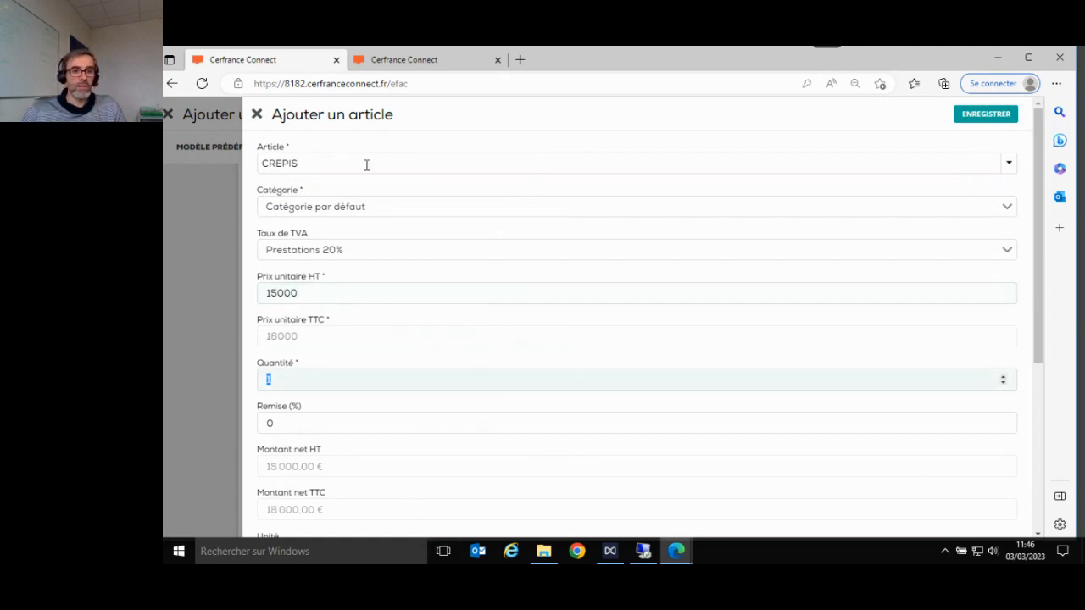
click(979, 116)
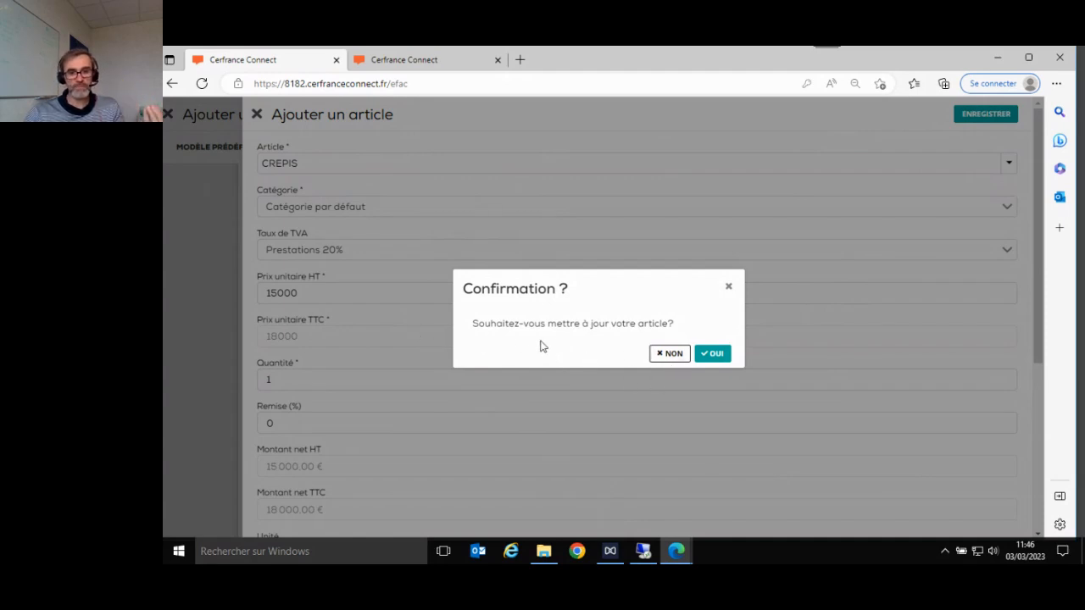
- Add the CREPIS line without updating the saved article, then start a new section
click(673, 354)
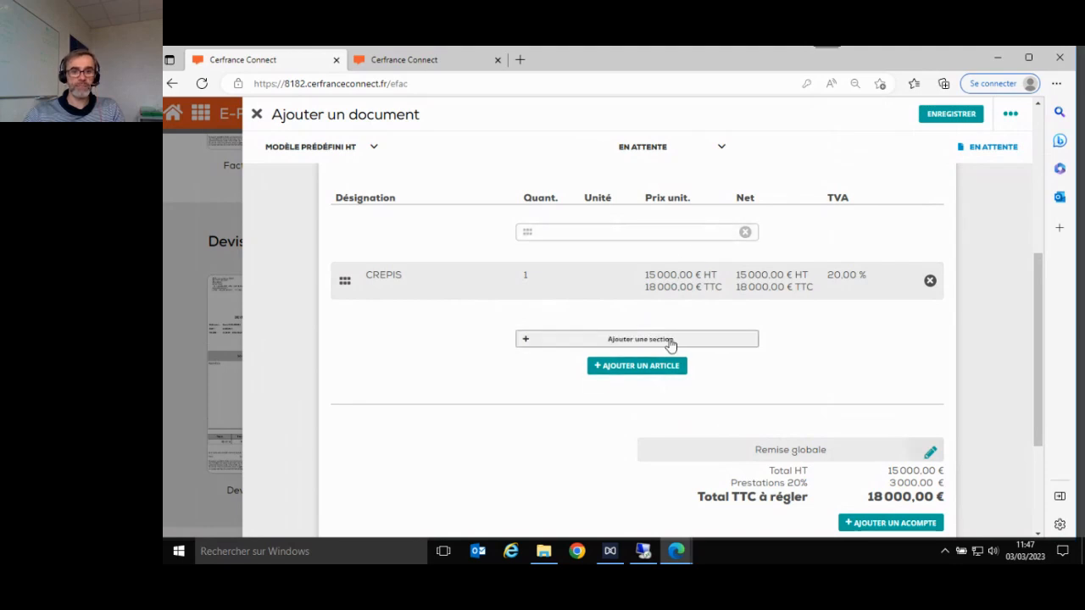
click(639, 343)
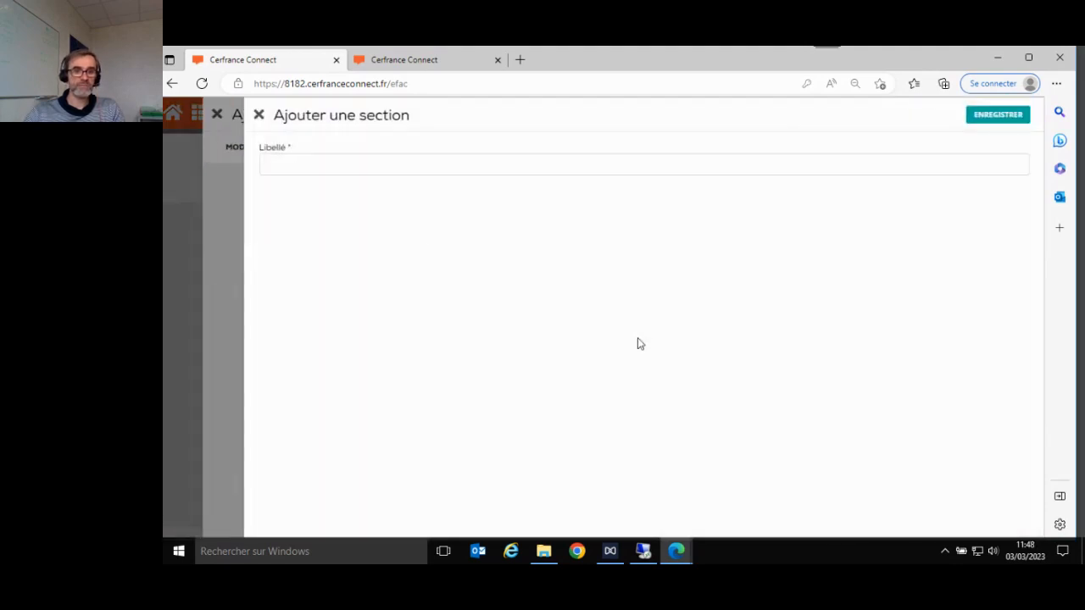
- Add sections CHANTIER 1 and CHANTIER 2 using the saved section labels
click(424, 167)
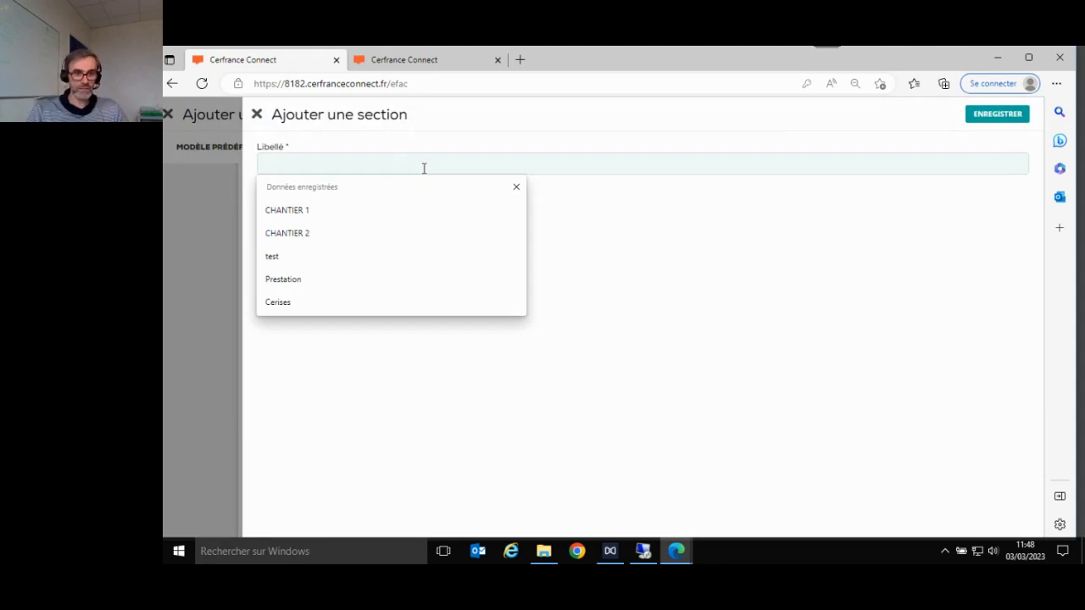
click(310, 213)
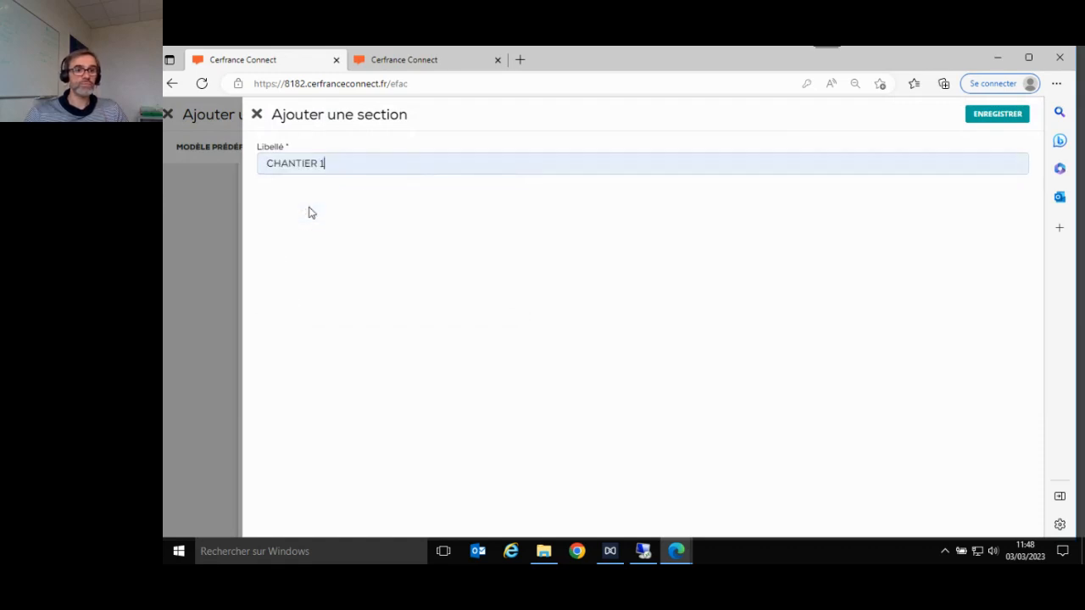
click(1002, 118)
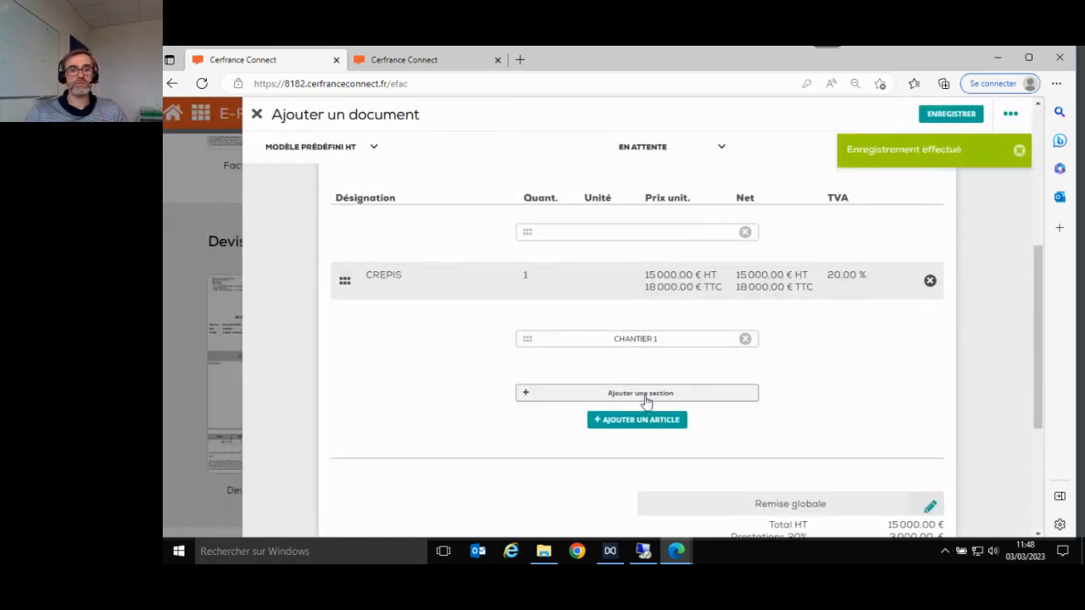
click(647, 395)
click(353, 162)
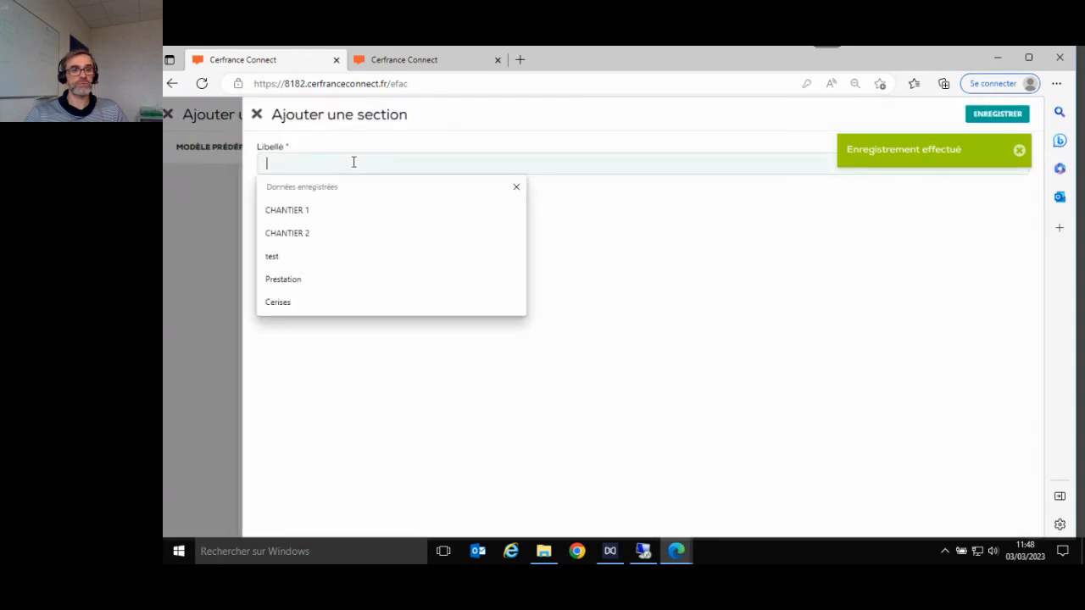
click(330, 234)
click(995, 113)
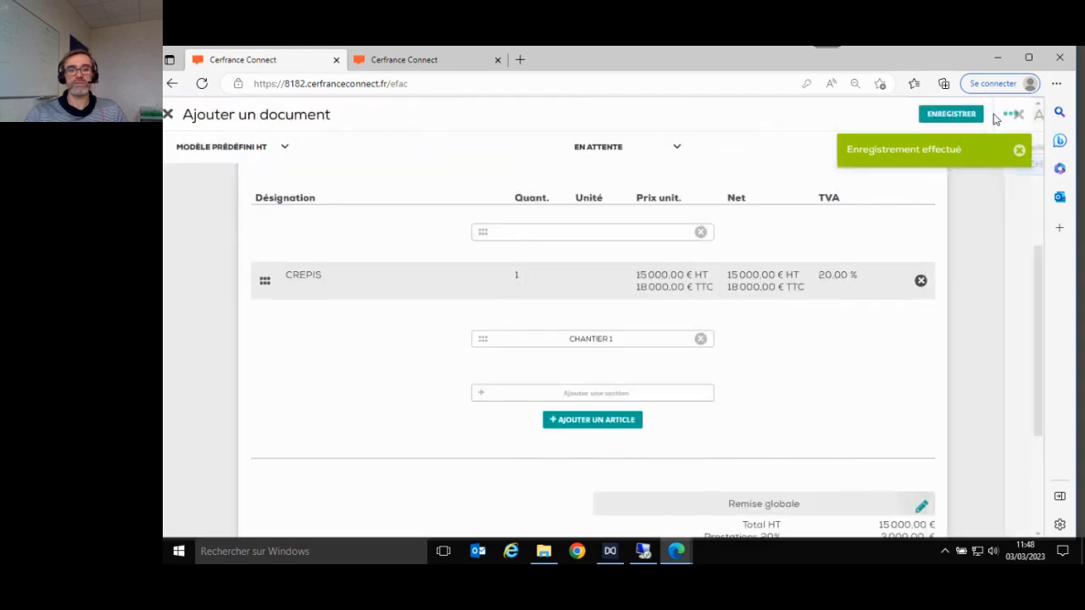
- Add the saved FONDATION article as a new line under CHANTIER 2
click(638, 476)
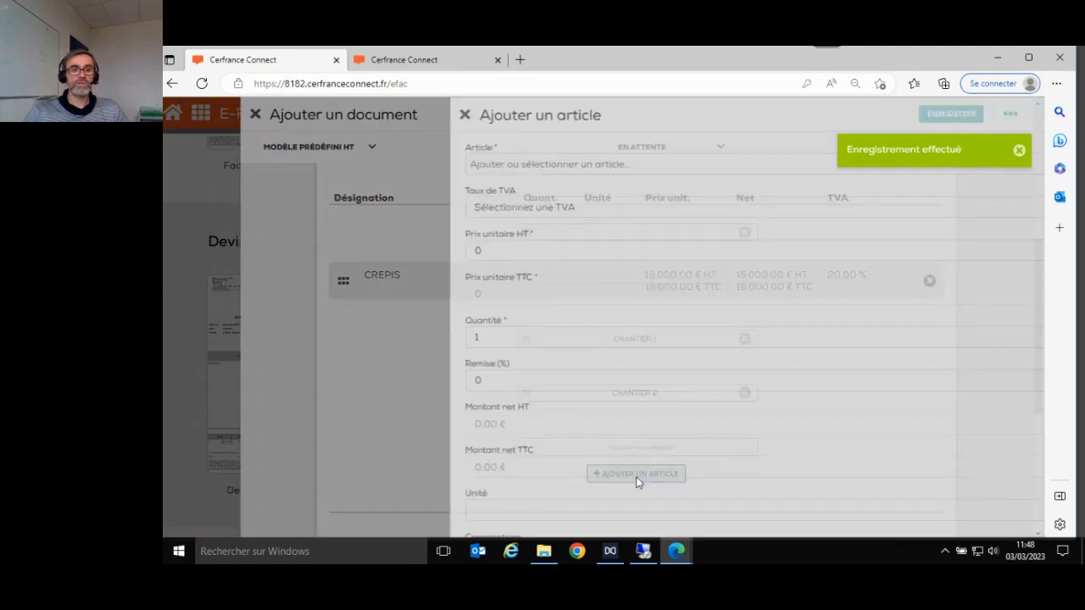
click(424, 167)
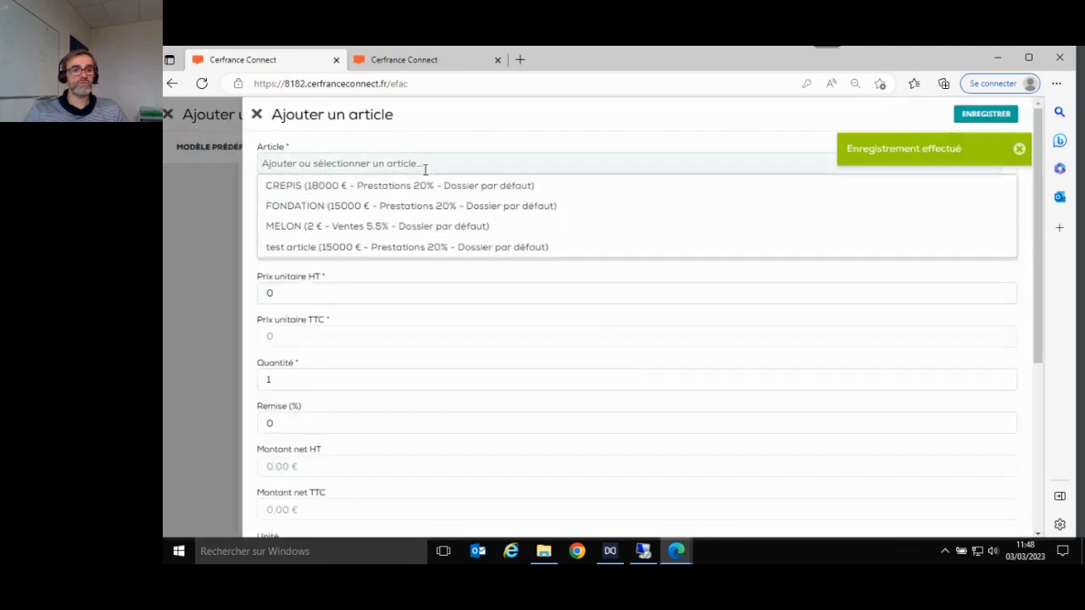
click(441, 210)
click(966, 114)
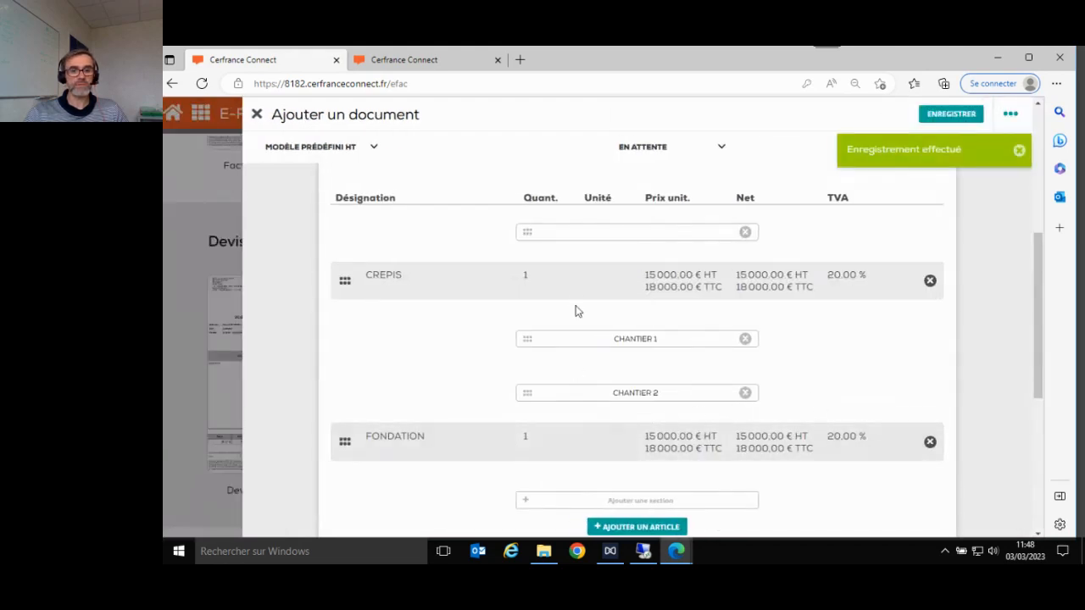
drag(576, 291, 581, 361)
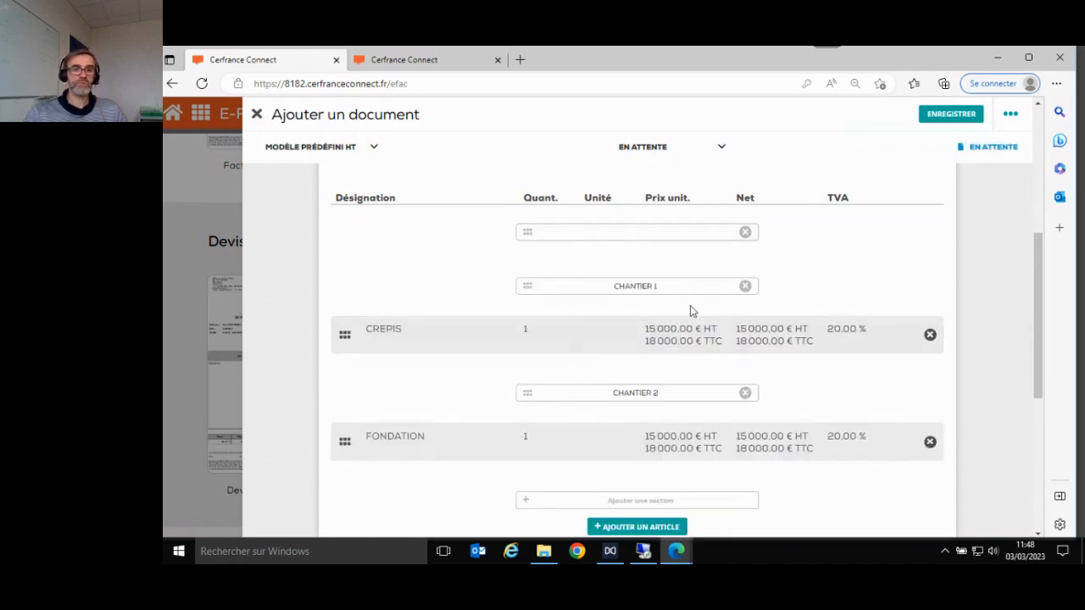
click(745, 233)
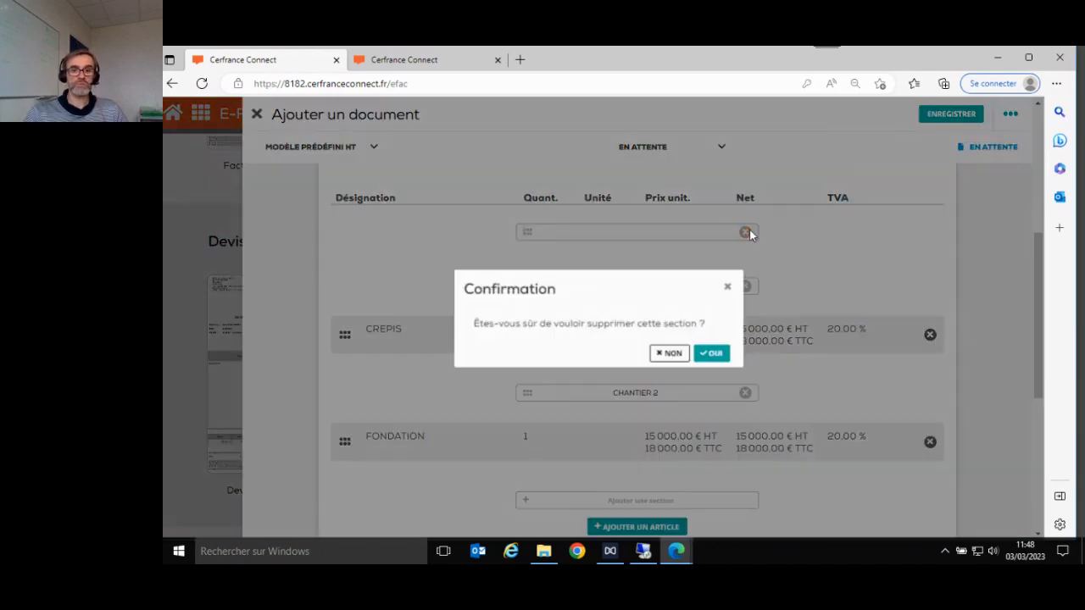
click(715, 357)
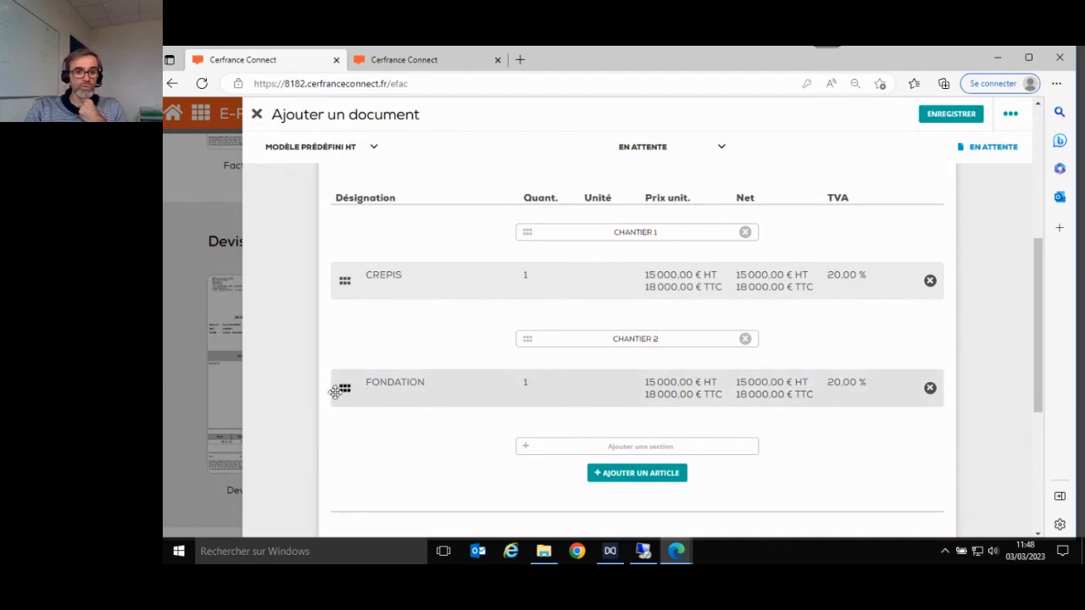
drag(345, 391, 352, 323)
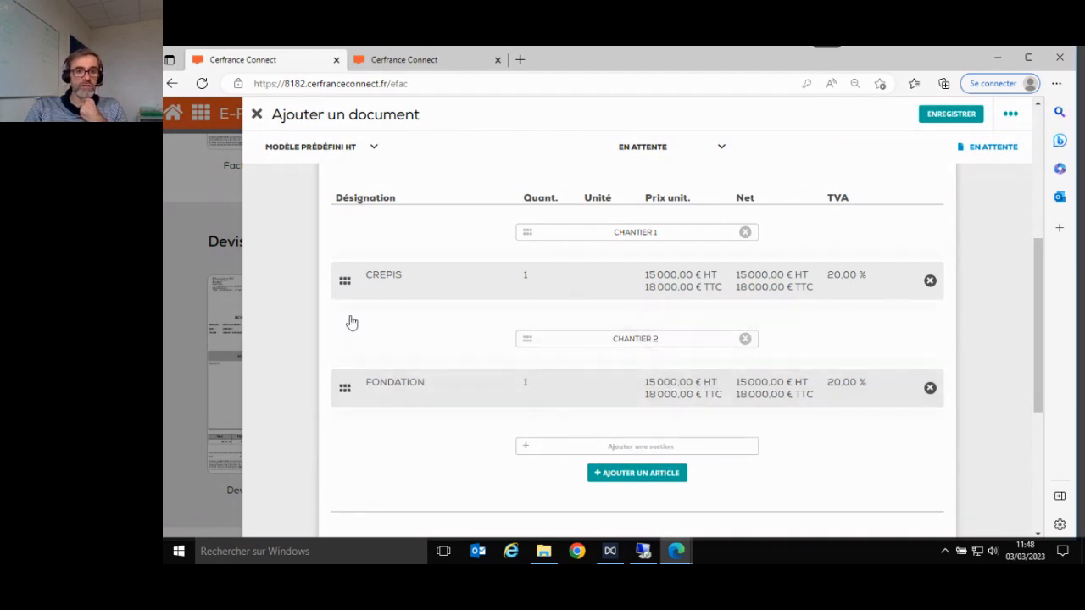
mouse_move(345, 390)
mouse_down()
mouse_move(359, 268)
mouse_move(360, 396)
mouse_up()
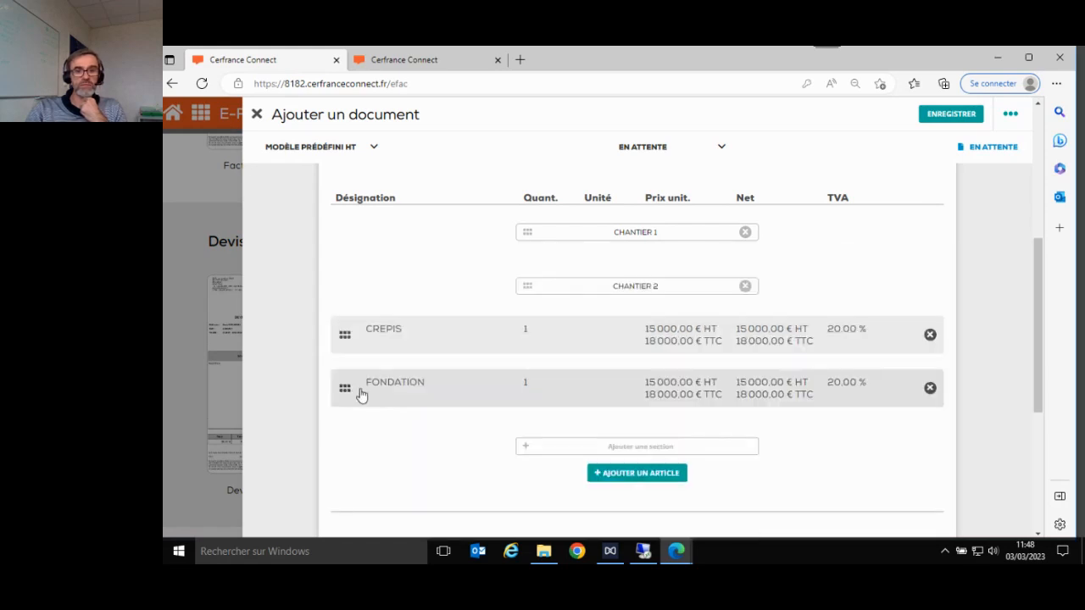
drag(345, 337, 373, 268)
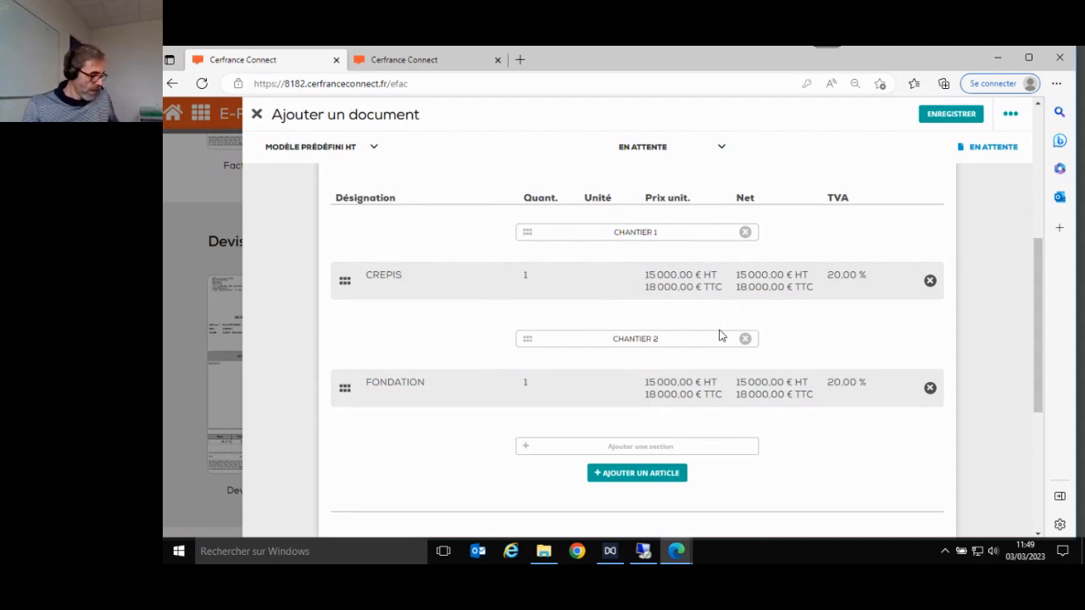
- Create a new article named 'TEST ARTCILE PRESENTATION' in category Prestations 20 %
click(655, 474)
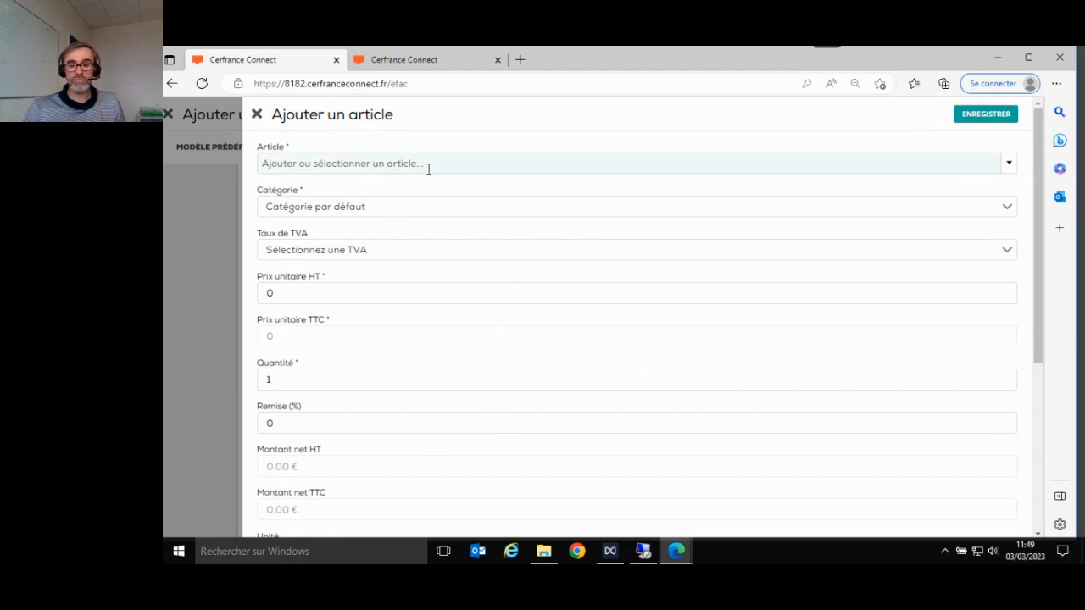
click(563, 172)
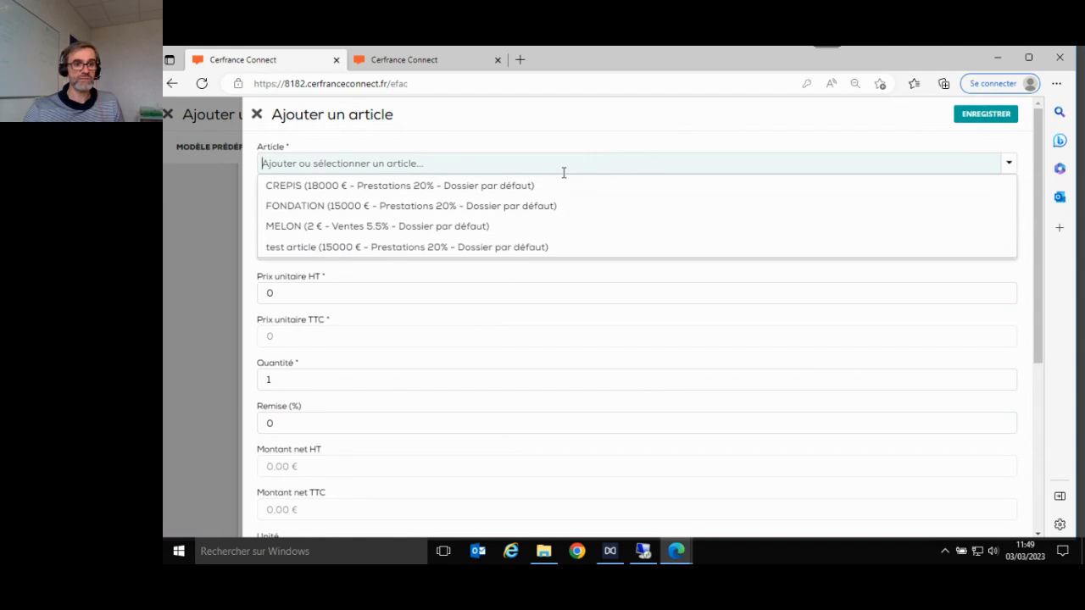
text(TES)
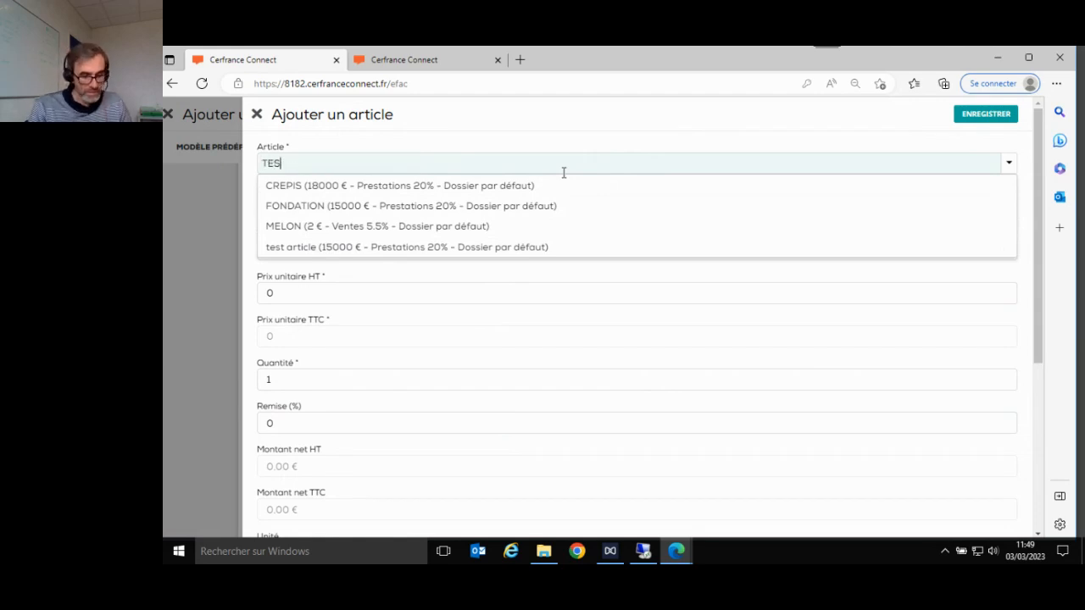
text(T A)
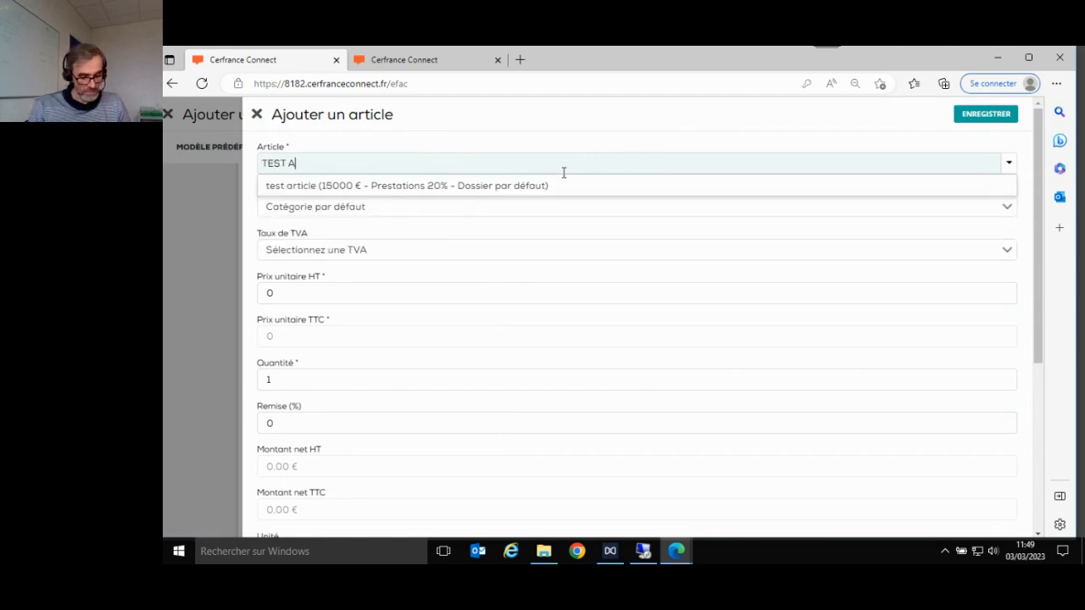
text(RTCILE)
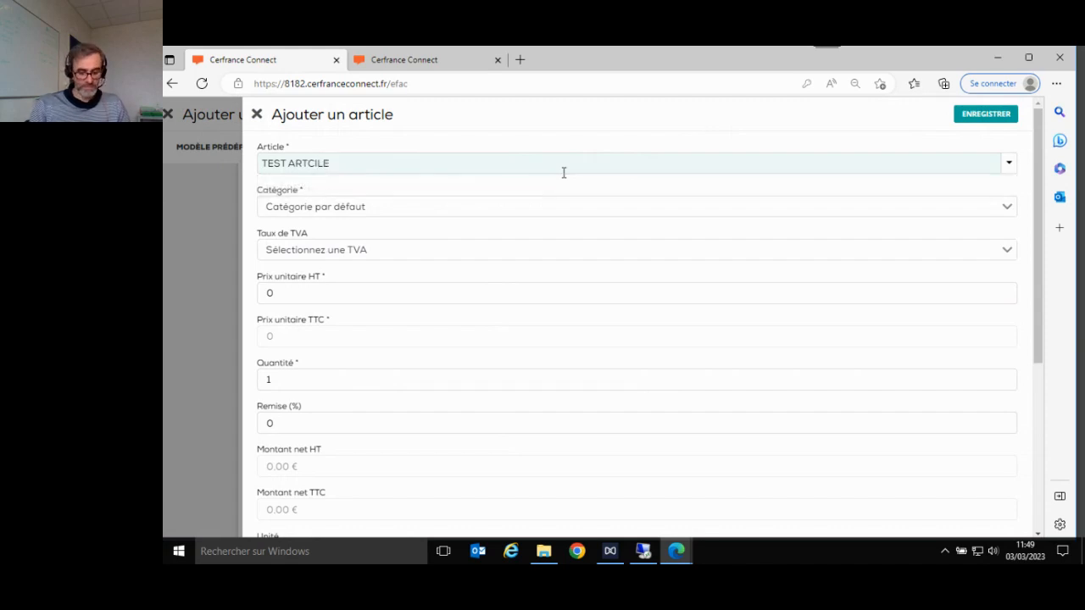
text( PRESENTATION)
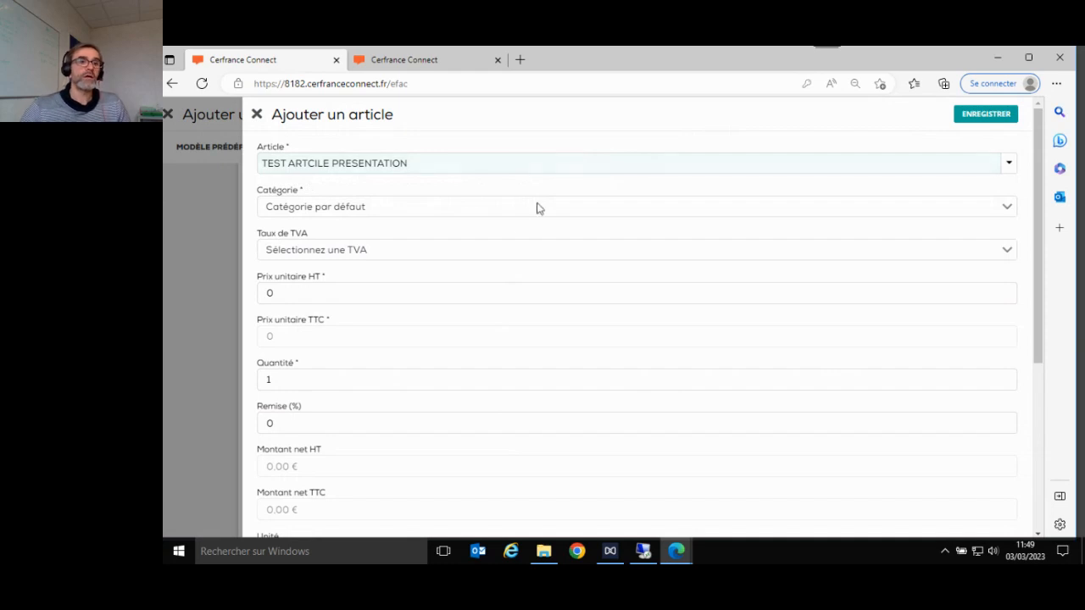
click(331, 218)
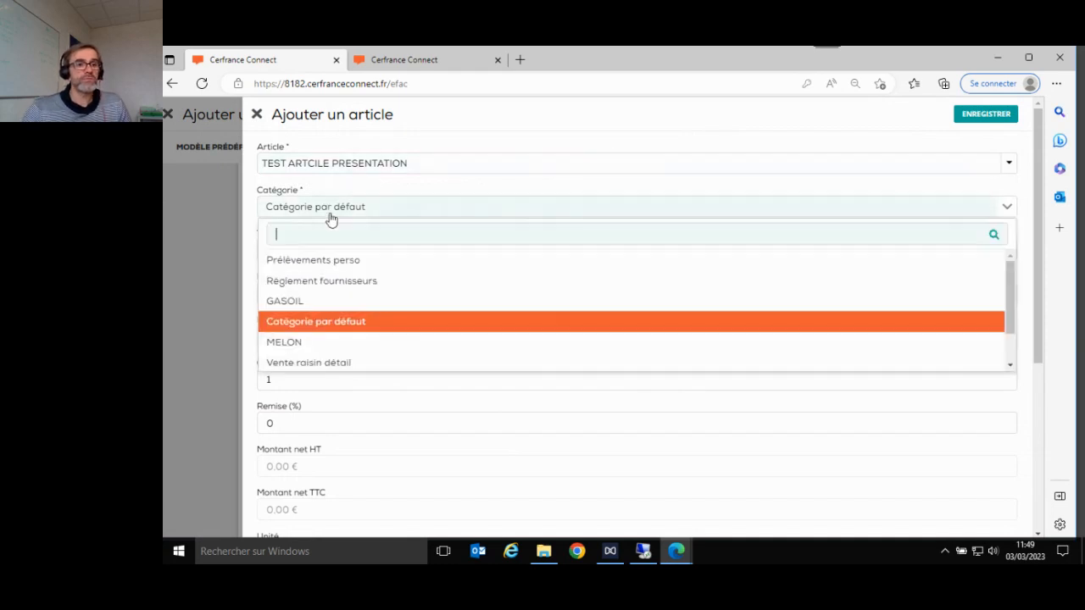
scroll(440, 314, down, 1)
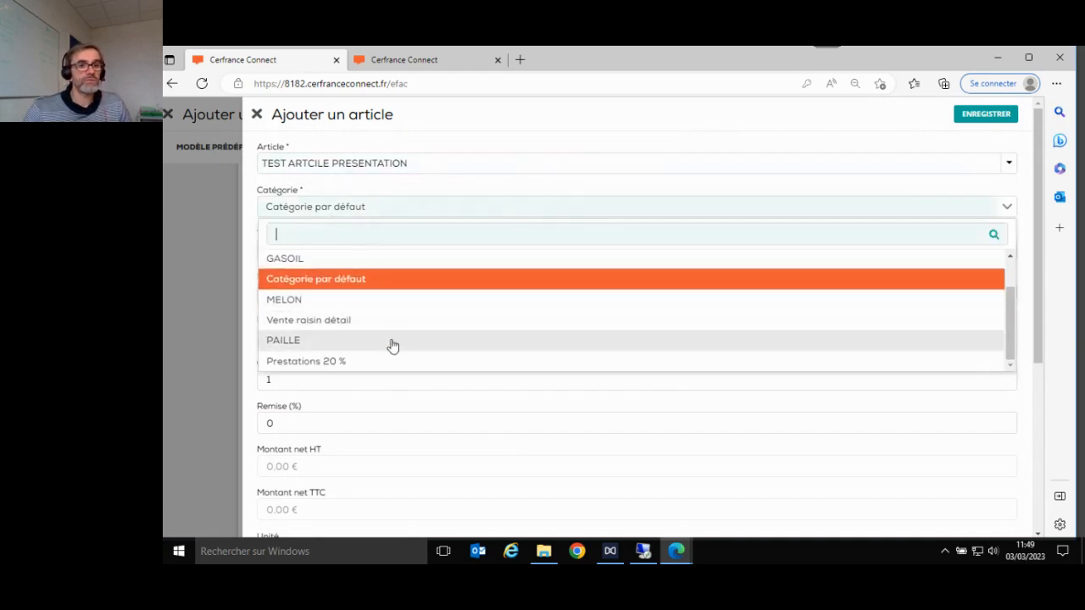
click(316, 362)
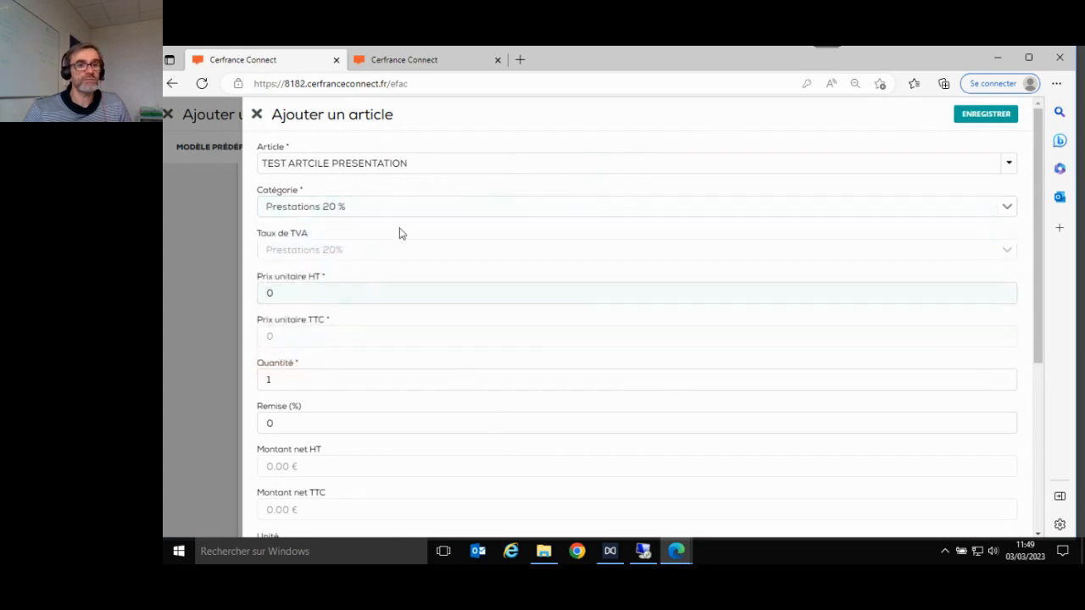
click(310, 213)
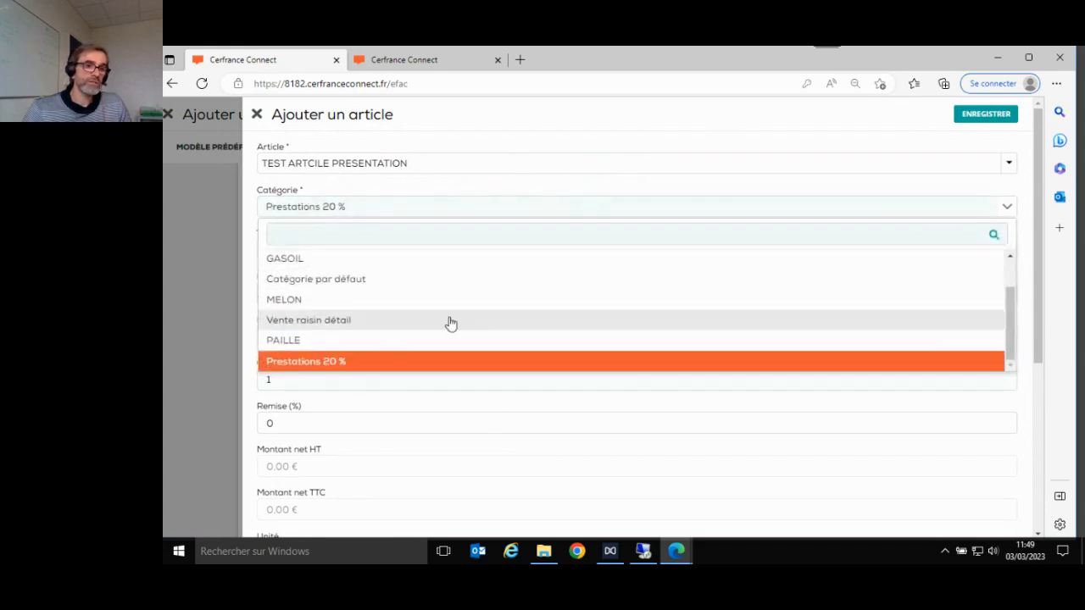
click(430, 208)
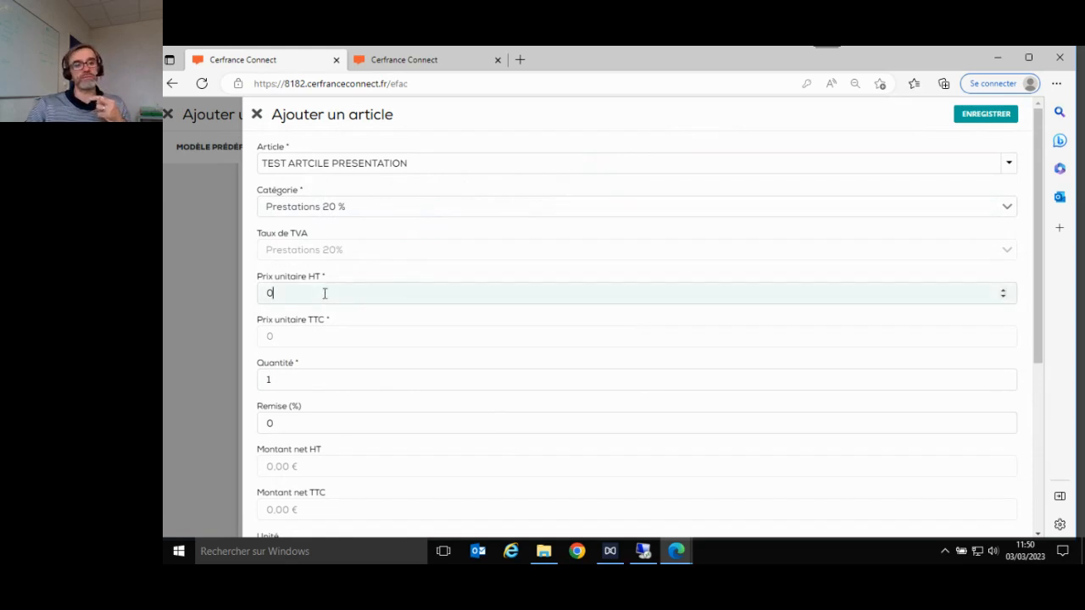
- Set its unit price to 5000 € HT and save the line to the quote
double_click(264, 292)
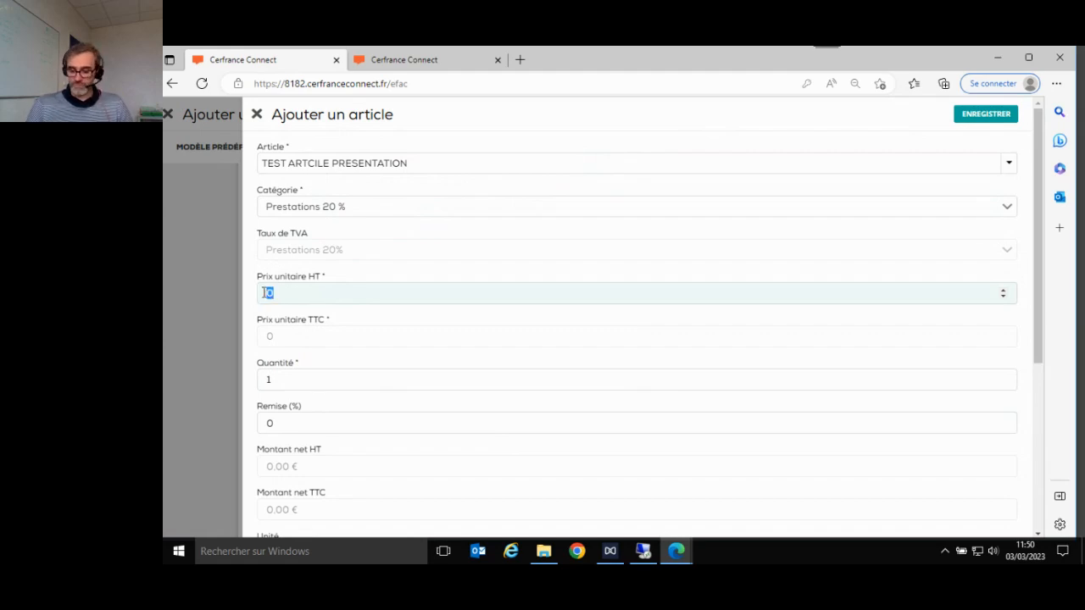
text(5000)
key(Tab)
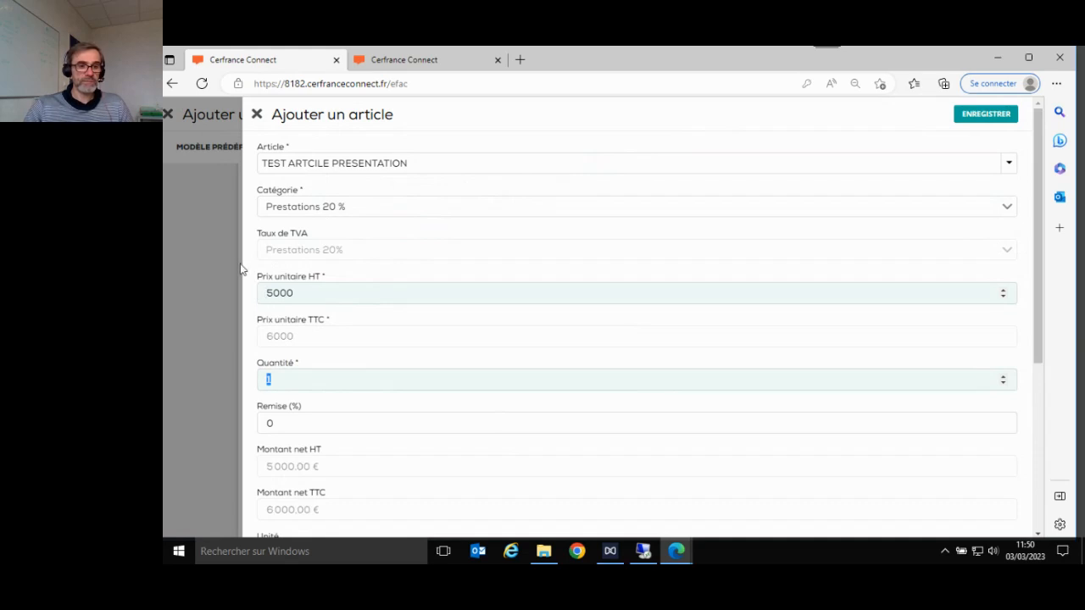
click(973, 116)
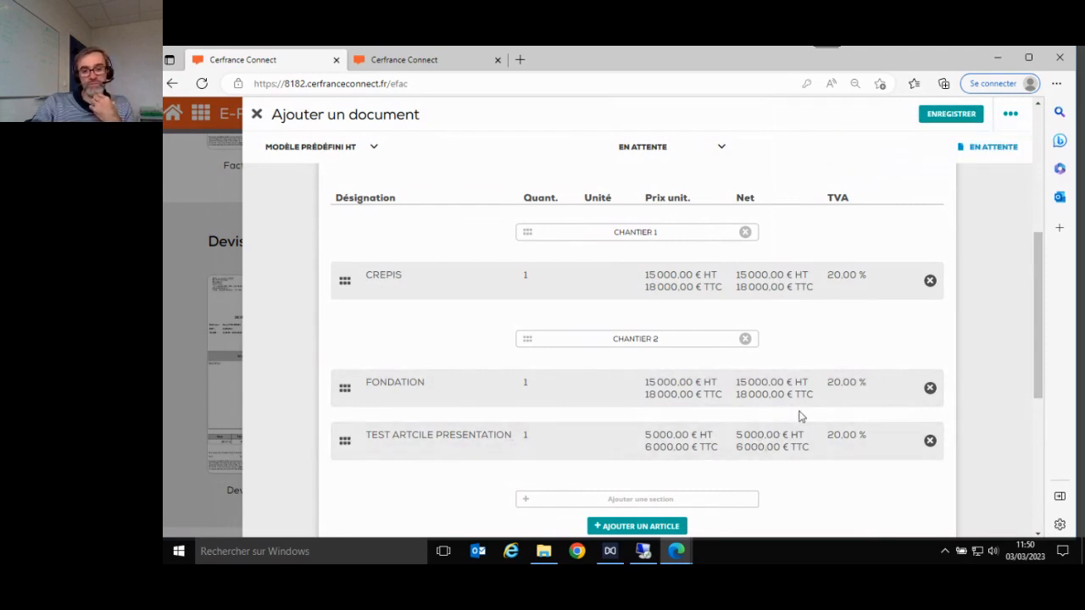
- Correct the line's name to 'TEST ARTICLE PRESENTATION' and update the stored article too
click(708, 454)
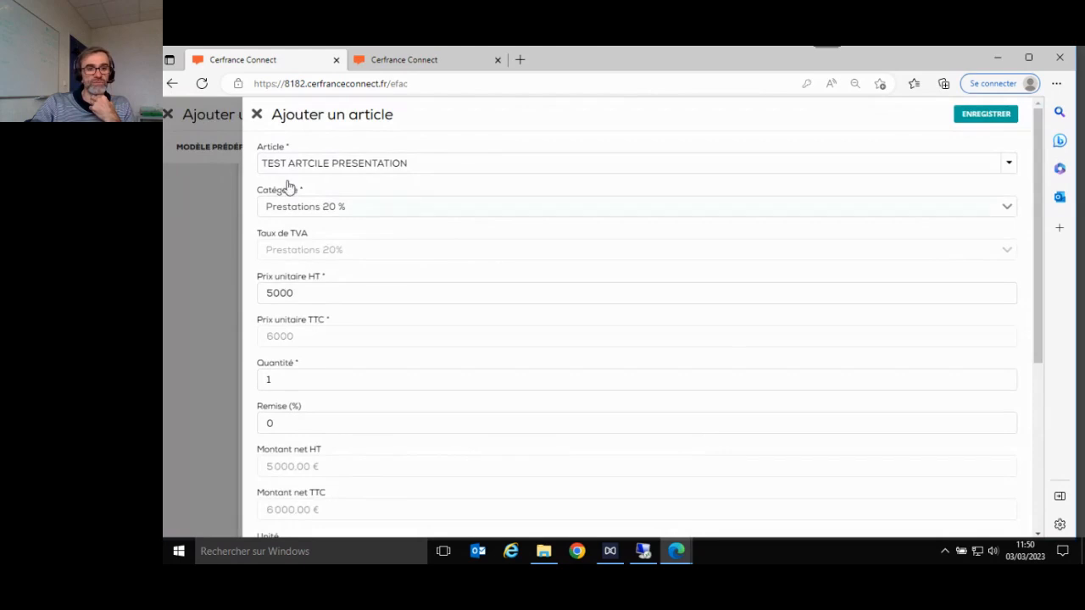
click(308, 162)
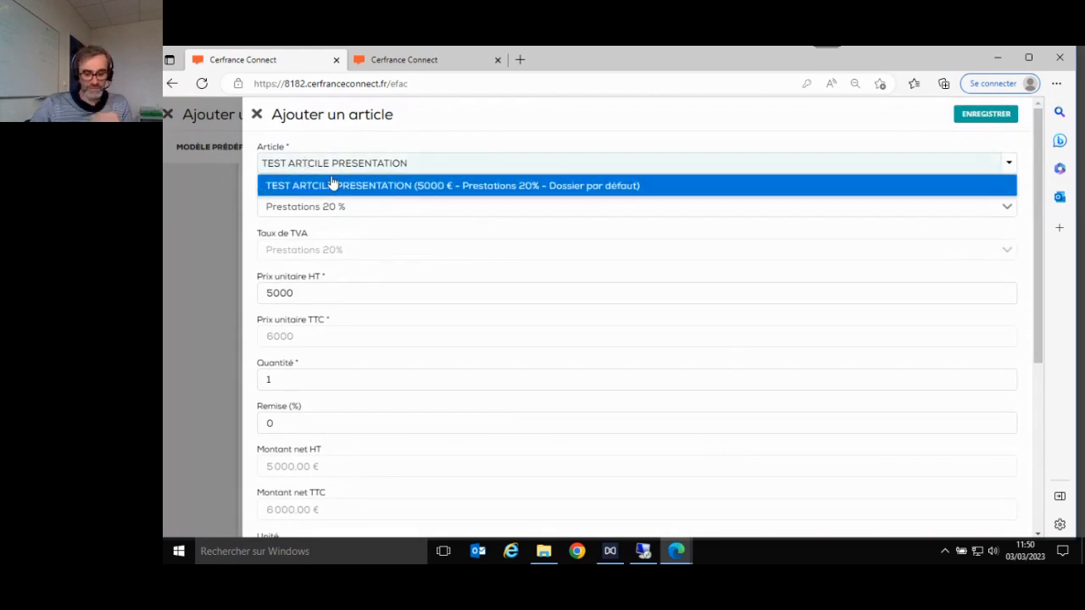
text(I)
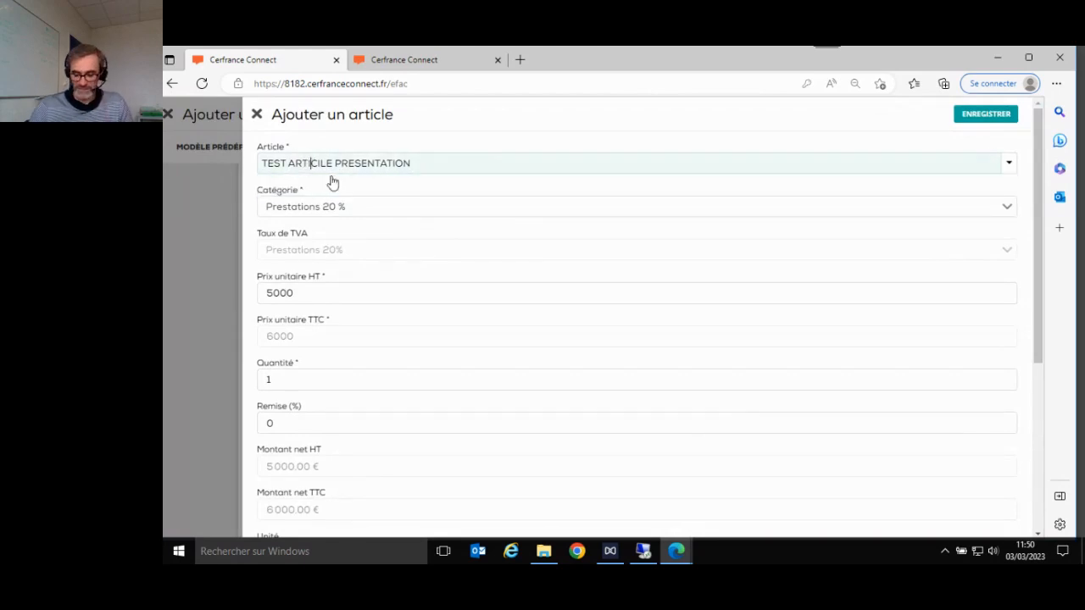
key(BackSpace)
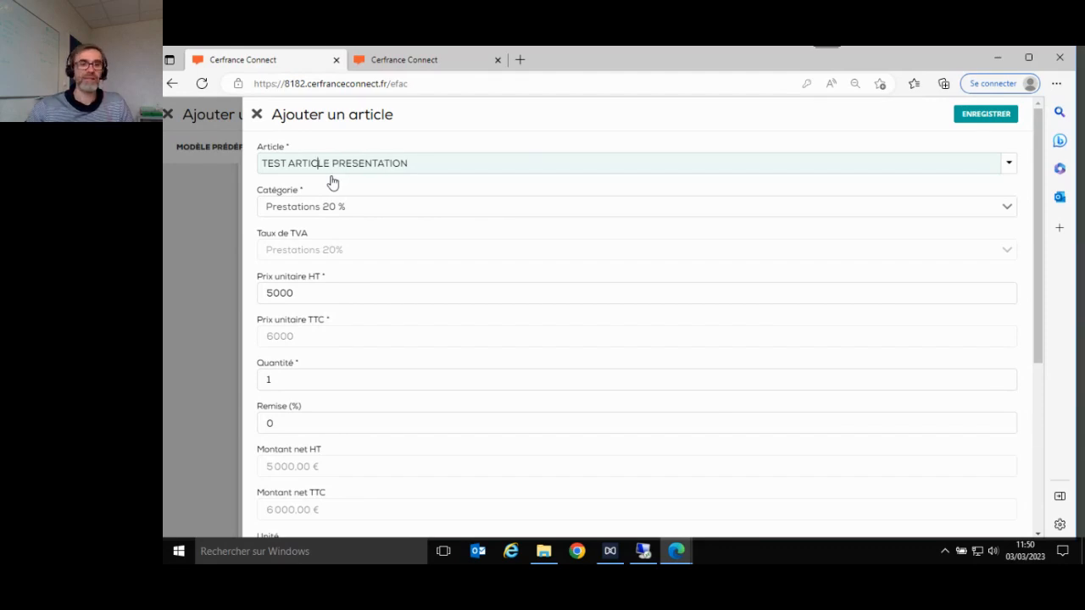
click(967, 118)
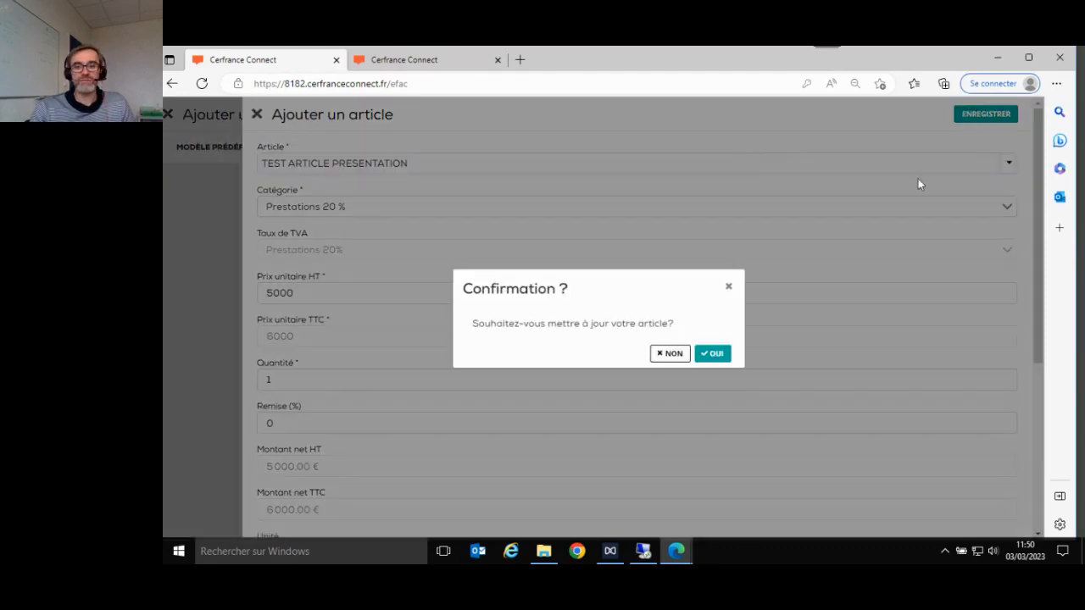
click(716, 354)
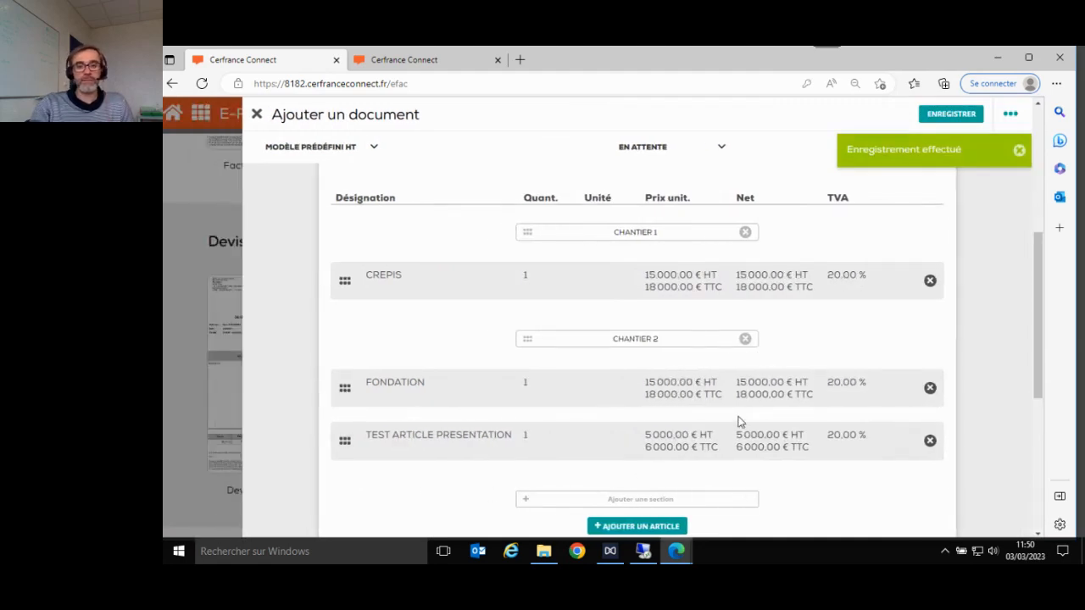
scroll(738, 421, down, 3)
scroll(738, 421, up, 2)
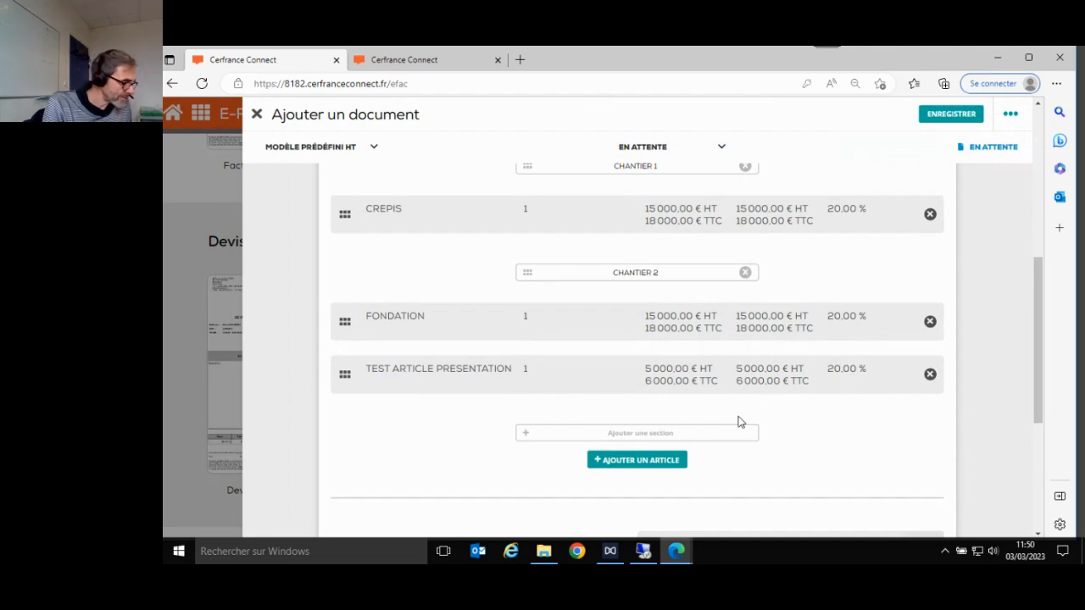
scroll(738, 421, down, 2)
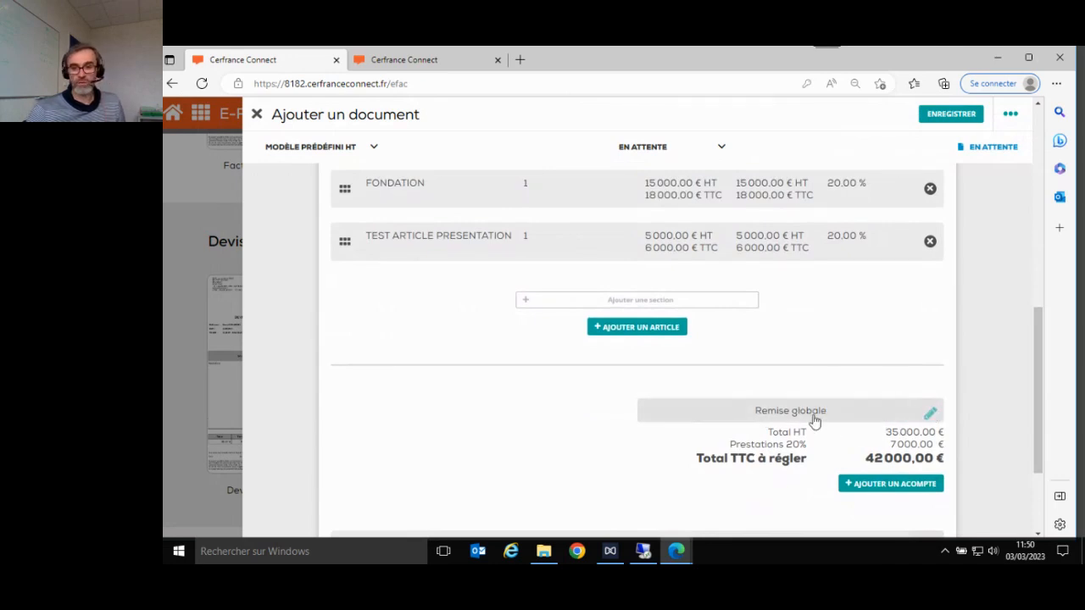
- Apply a 10% global discount (Remise globale) to the quote and save it
click(814, 420)
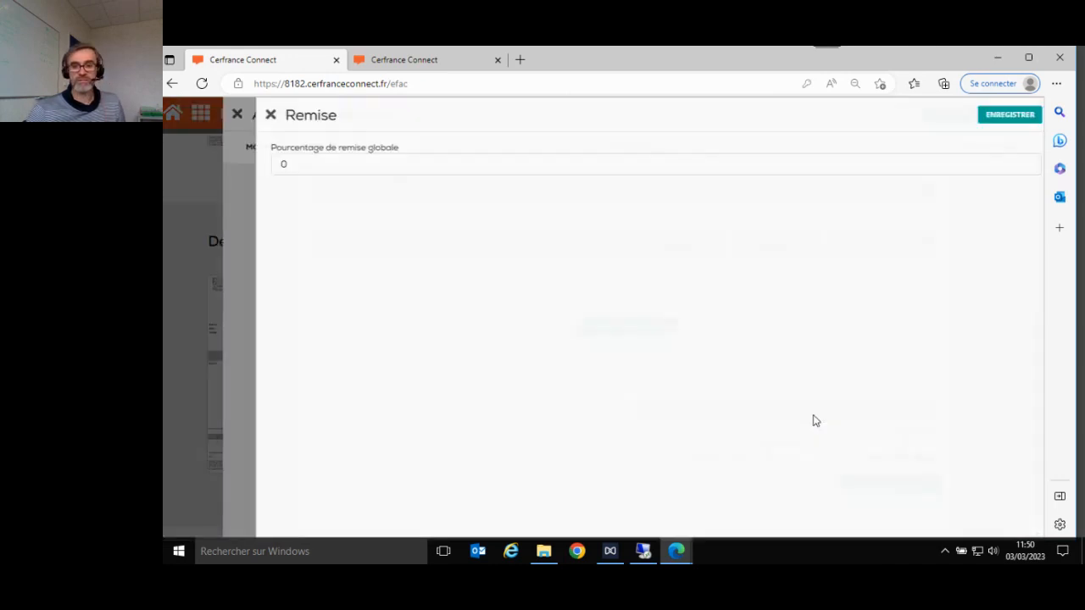
click(399, 170)
text(10)
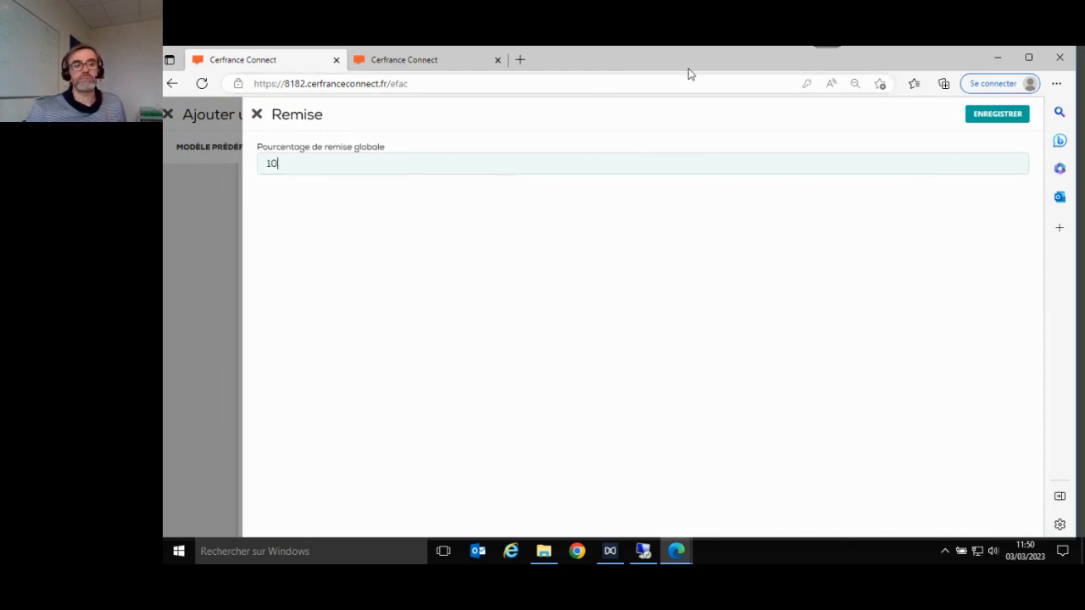
click(1009, 113)
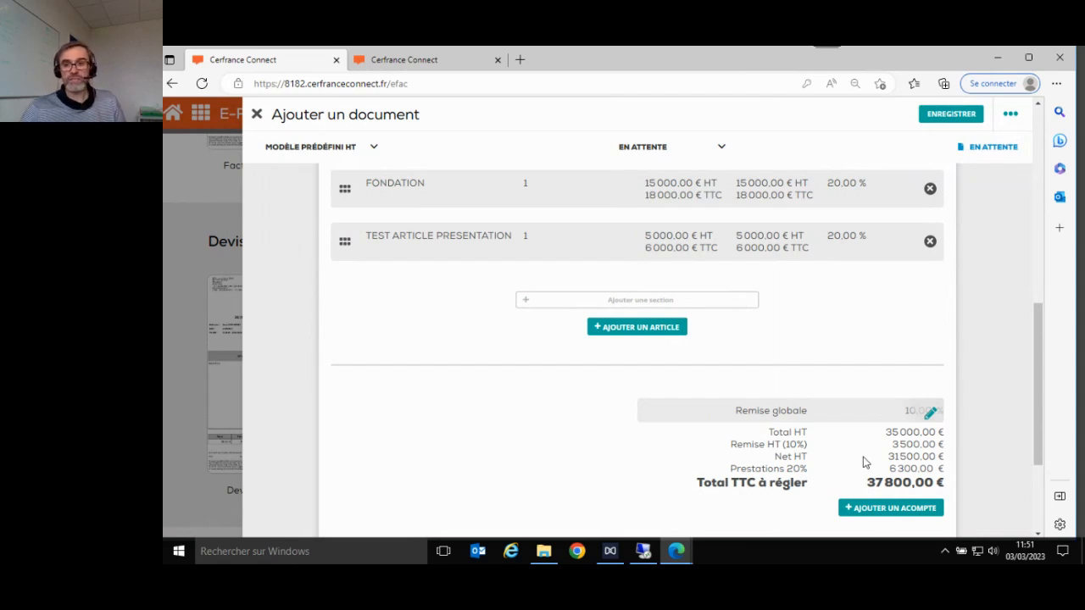
- Download the quote as PDF and open Devis-2023-000004.pdf from the downloads flyout
click(1009, 114)
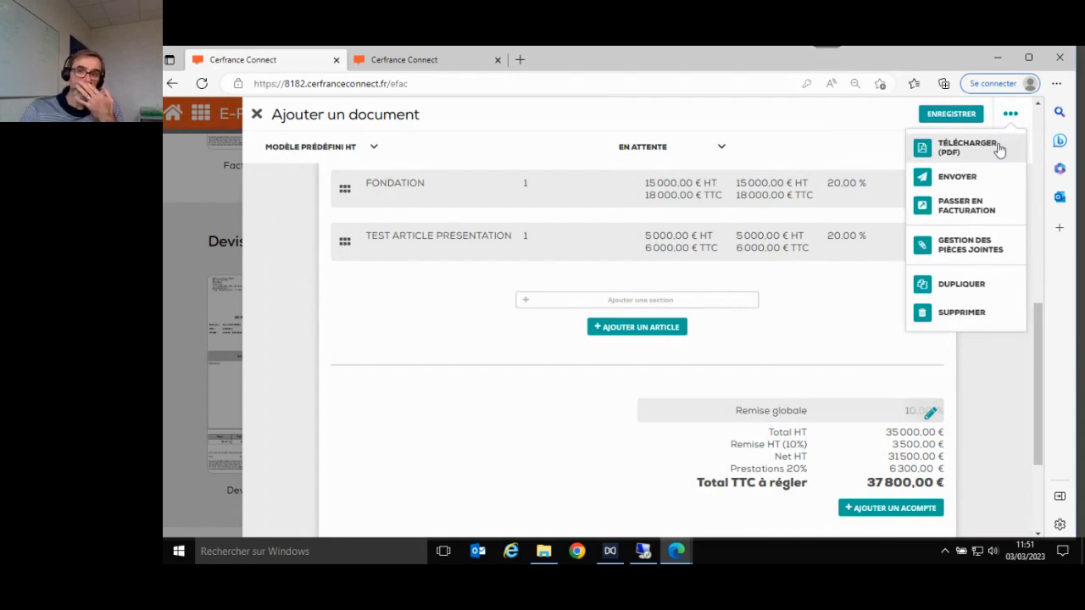
click(950, 154)
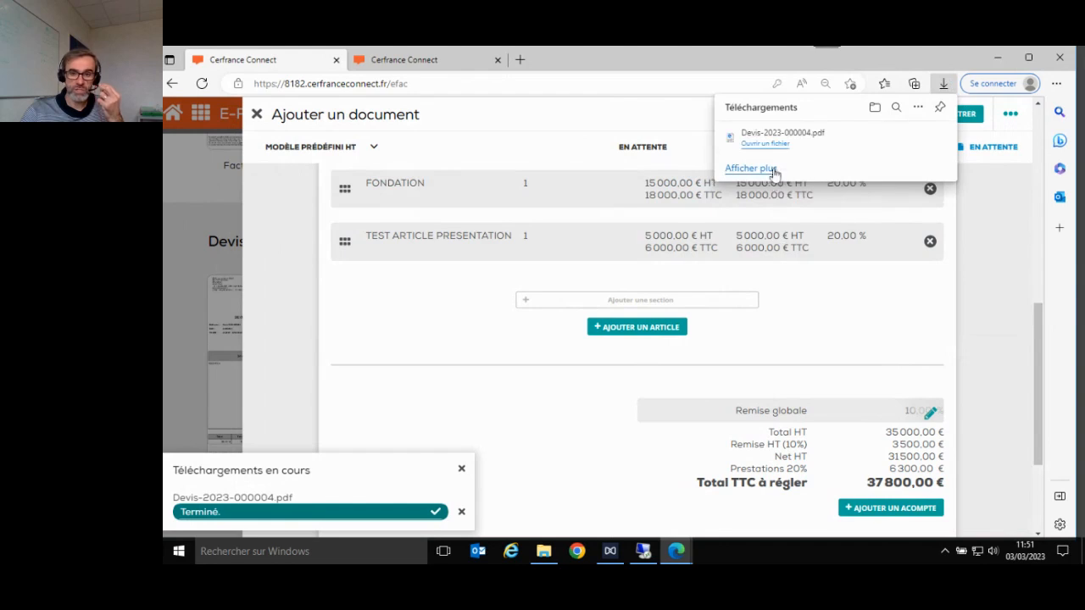
click(773, 139)
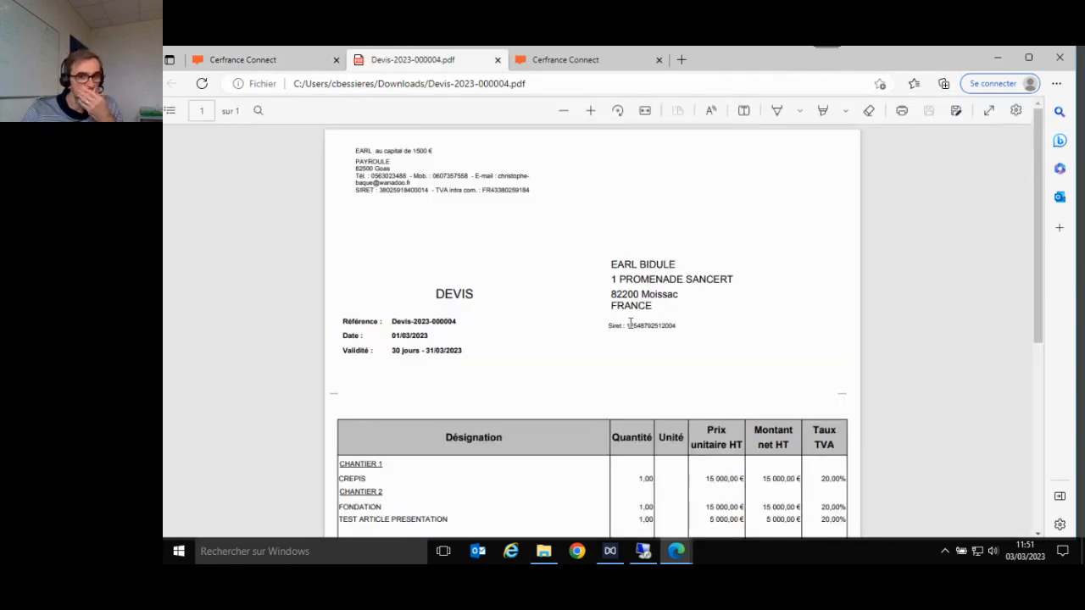
scroll(630, 323, down, 5)
scroll(630, 323, up, 4)
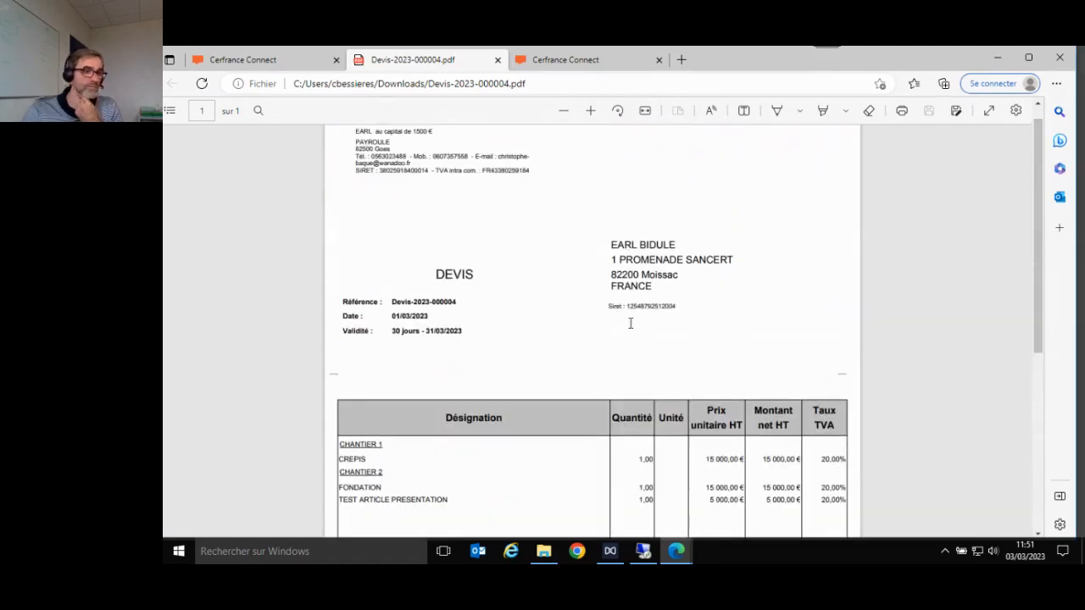
scroll(630, 323, up, 1)
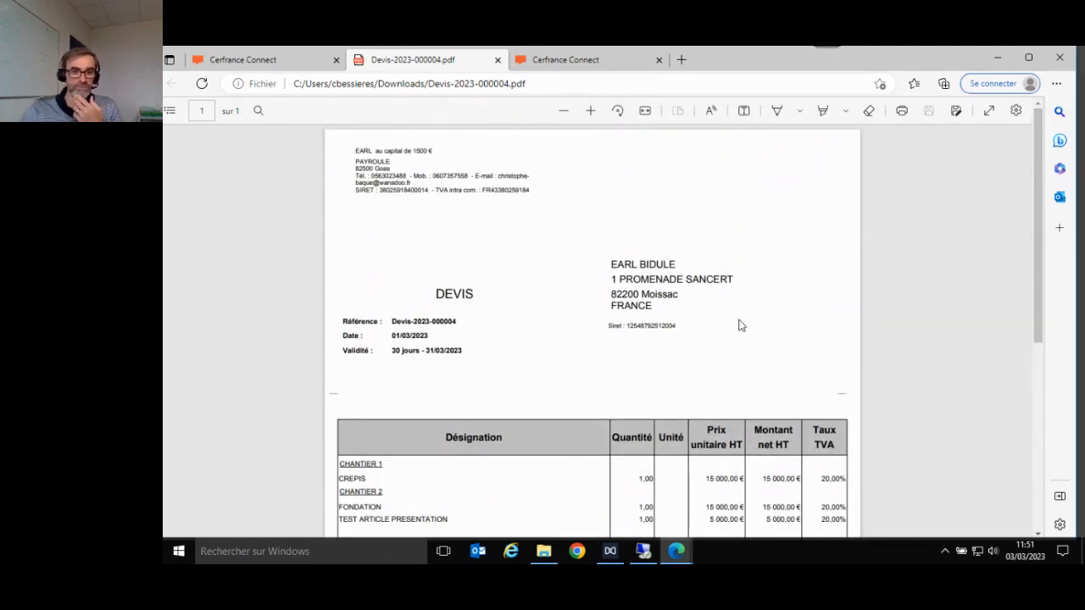
scroll(738, 326, down, 5)
scroll(743, 319, up, 4)
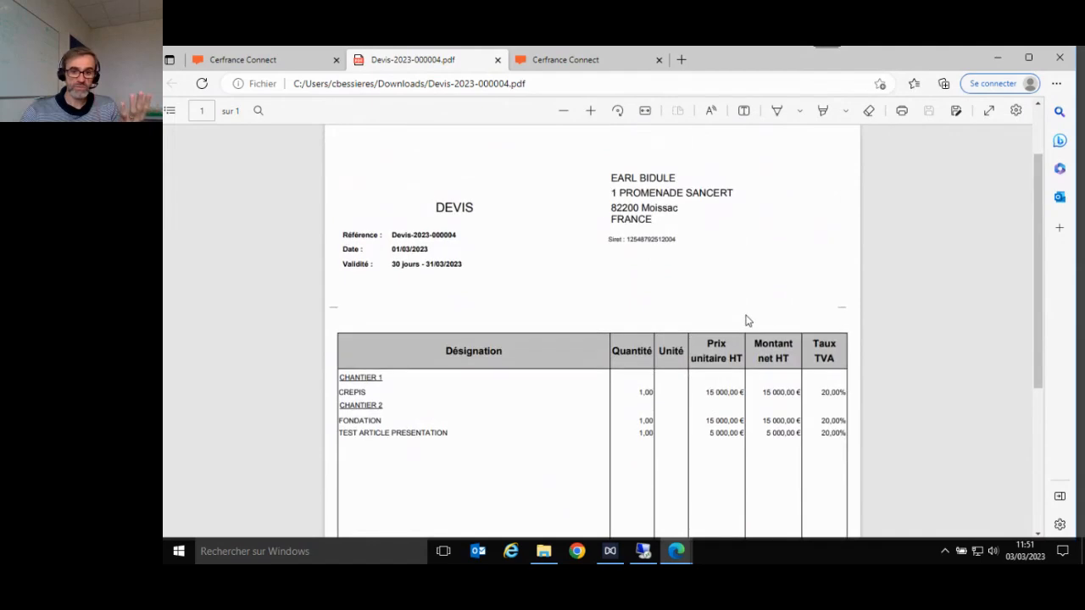
scroll(747, 320, down, 4)
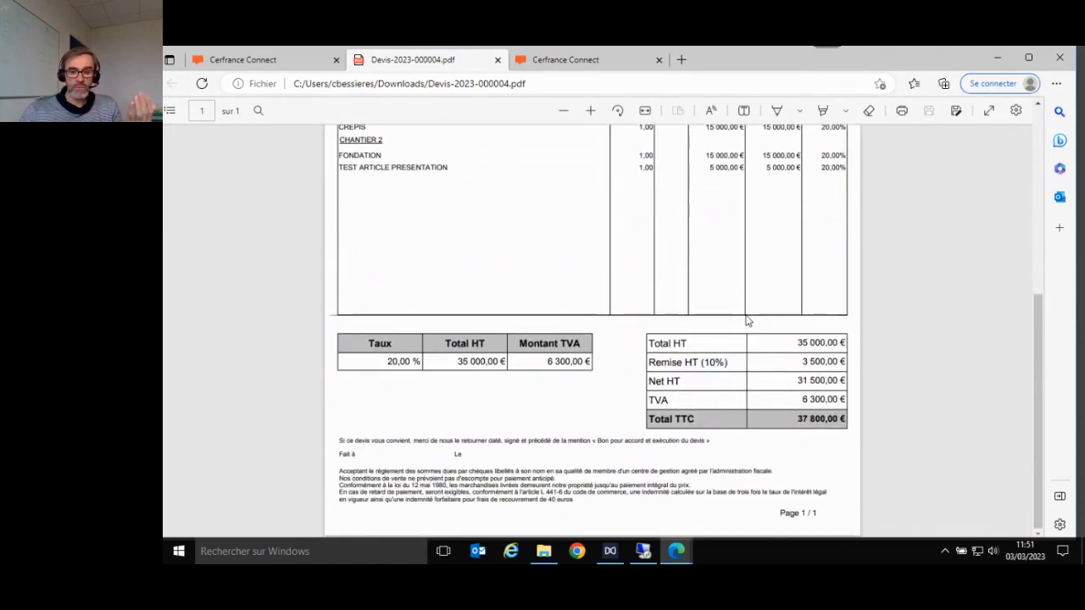
scroll(746, 318, up, 5)
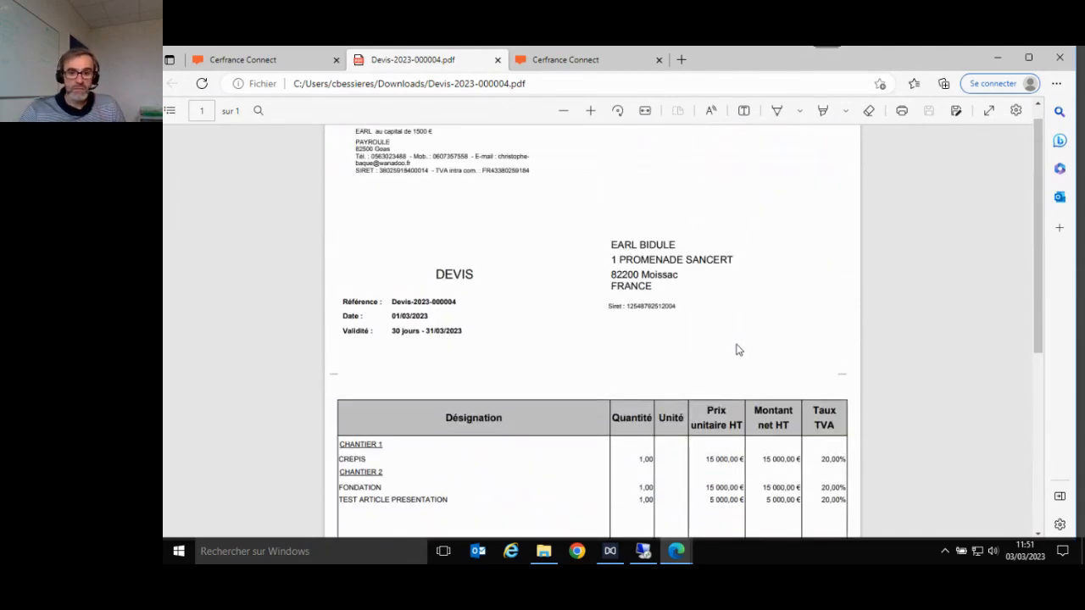
scroll(738, 347, down, 3)
scroll(739, 344, up, 1)
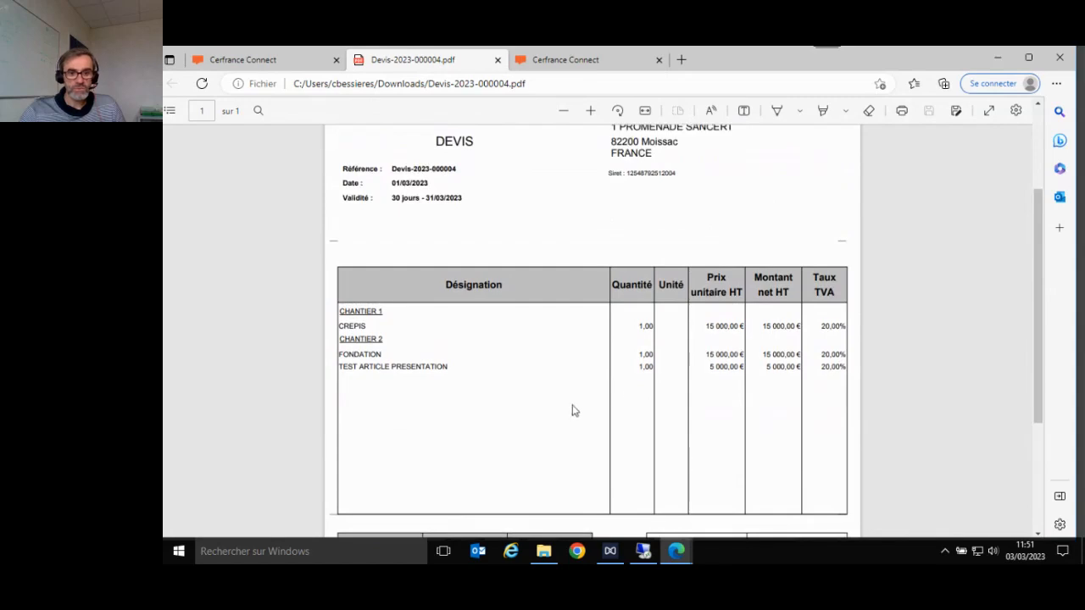
scroll(713, 403, down, 4)
scroll(713, 381, up, 6)
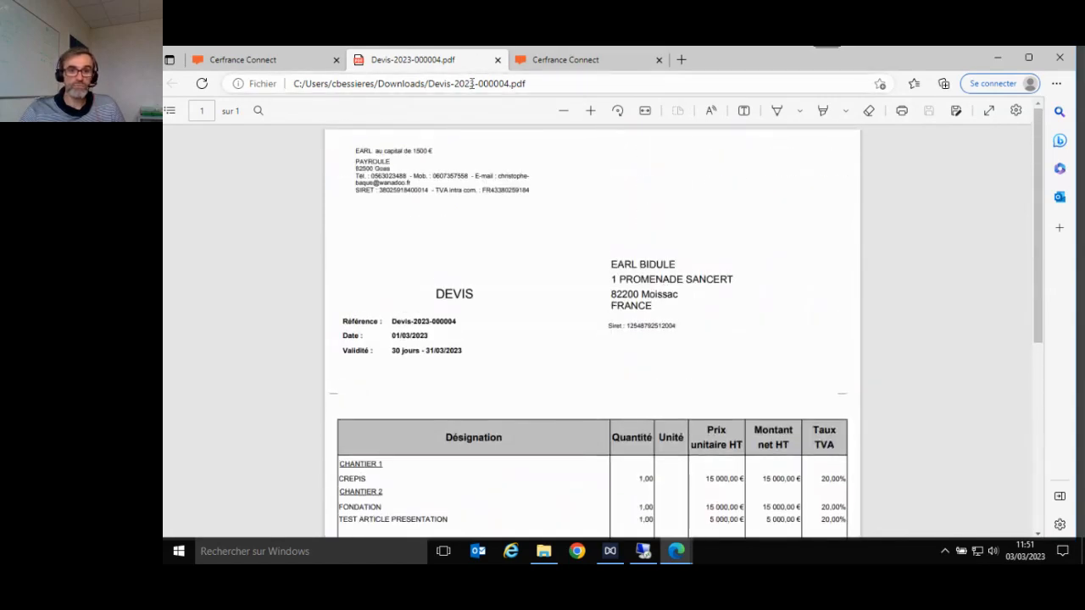
click(276, 64)
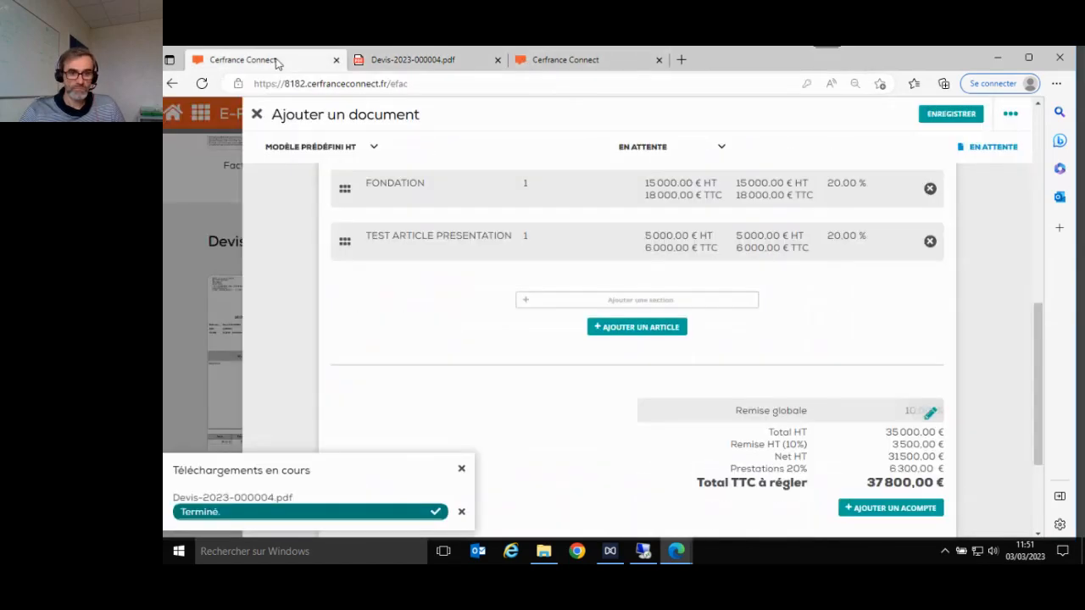
- Dismiss the download notice and open the Envoyer email form for the quote
click(461, 470)
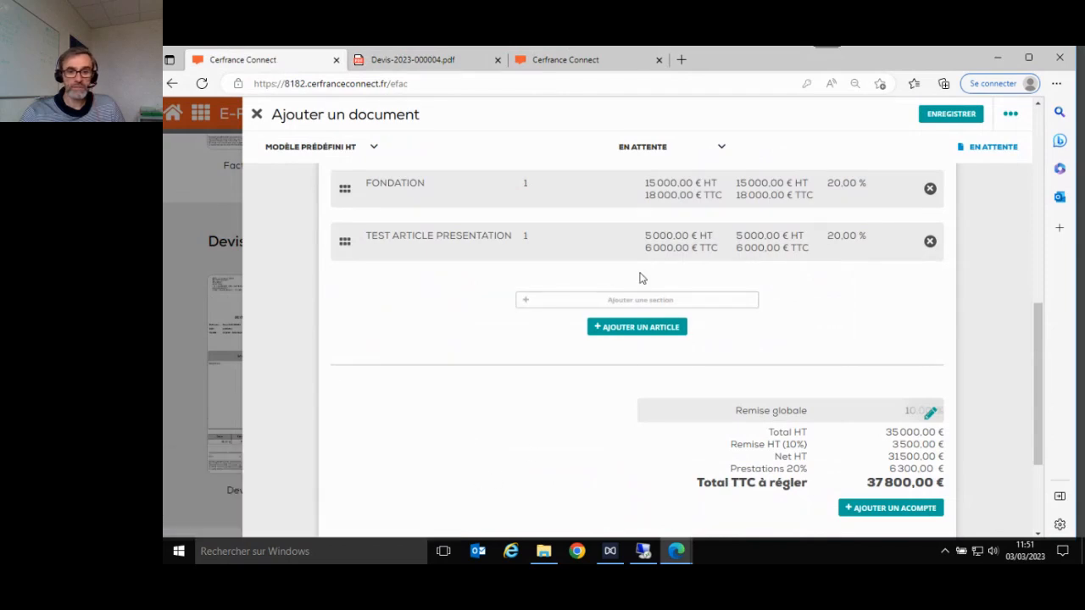
scroll(683, 251, up, 2)
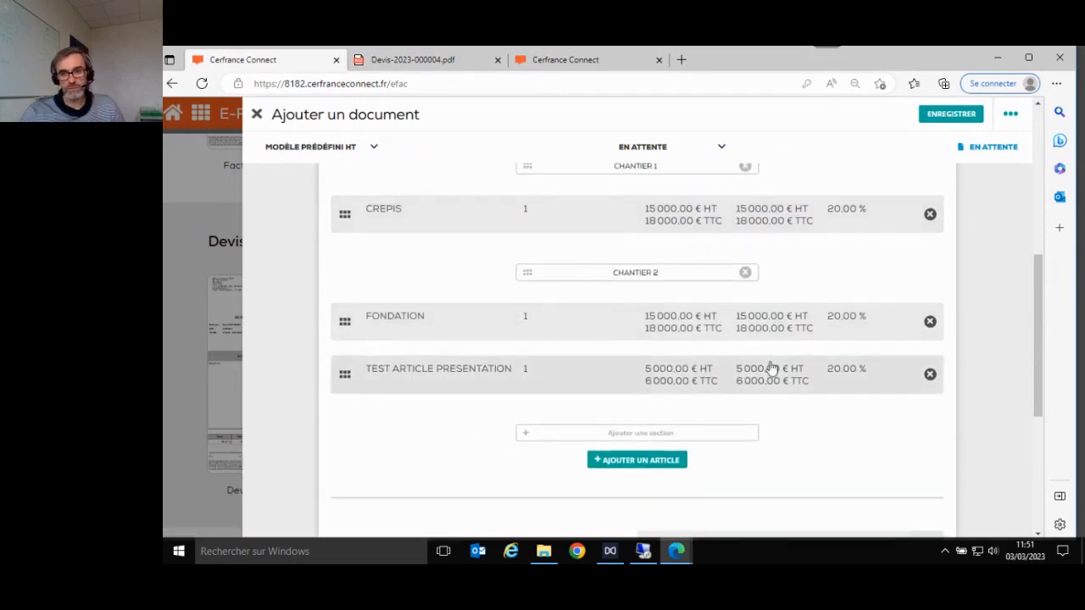
scroll(769, 370, up, 3)
scroll(771, 369, down, 3)
scroll(771, 369, down, 1)
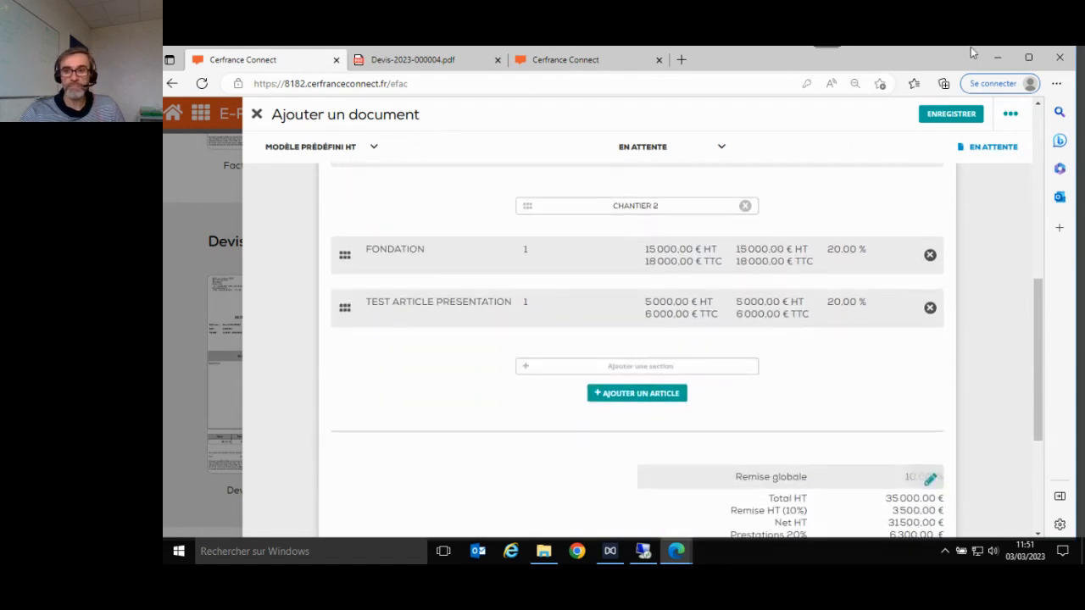
click(1010, 112)
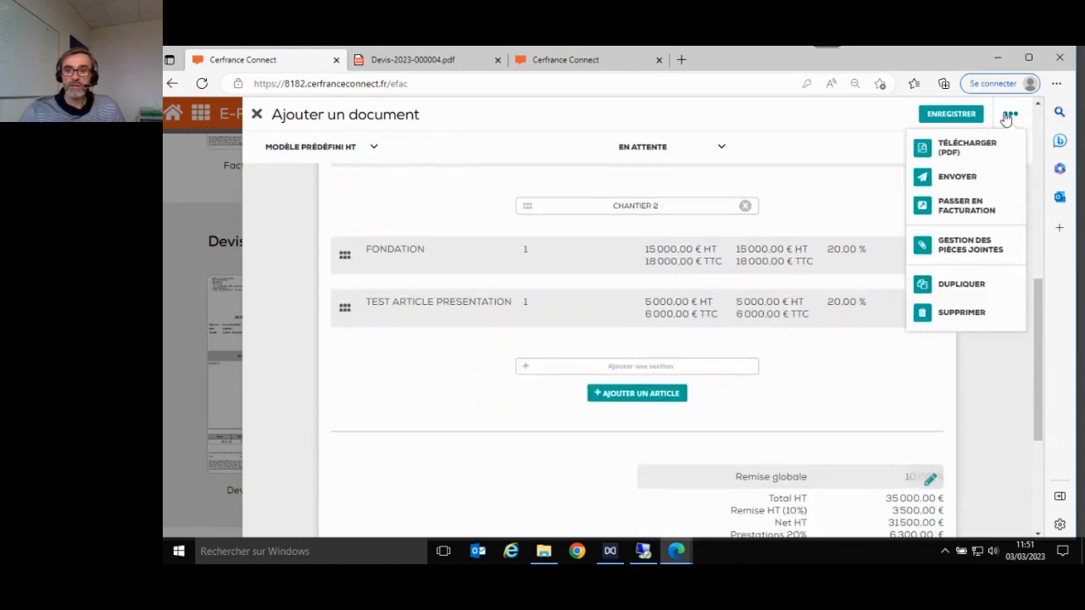
click(959, 178)
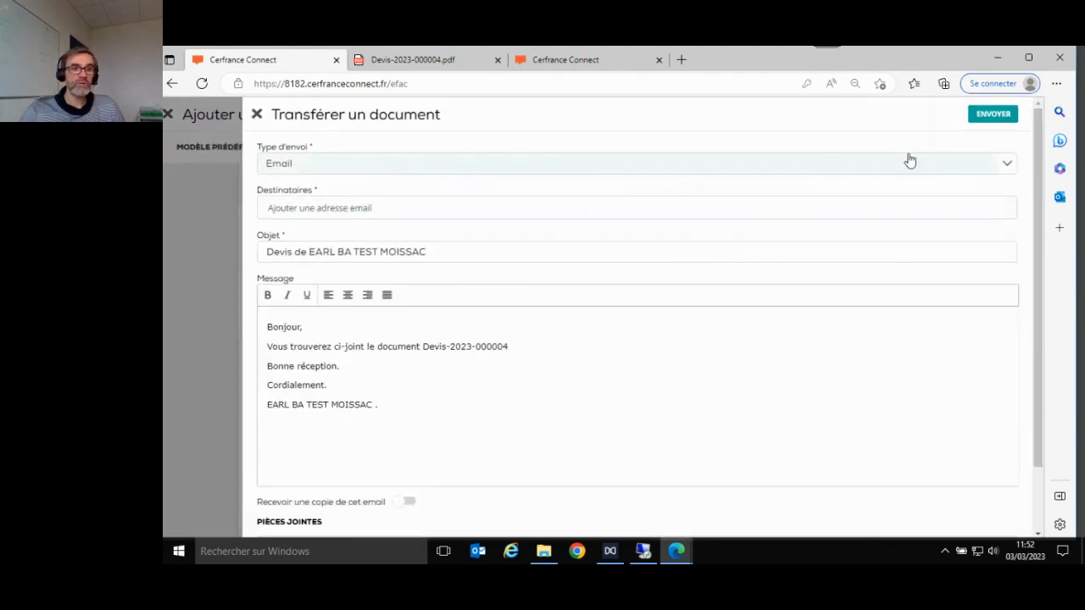
- Keep Email as the sending method, review Pièces jointes, and close the send form unsent
click(1005, 166)
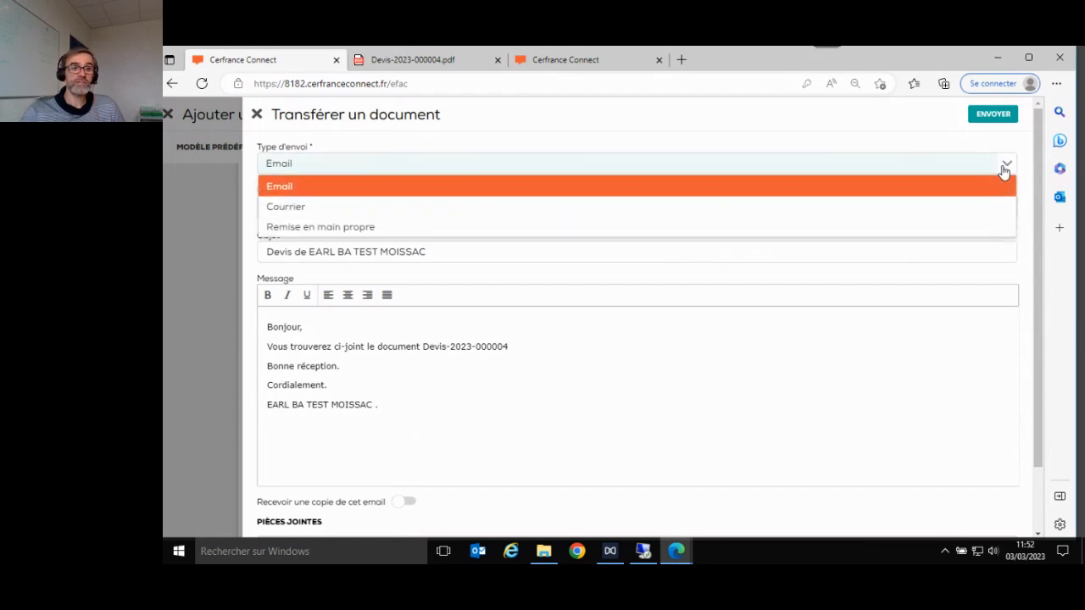
click(843, 166)
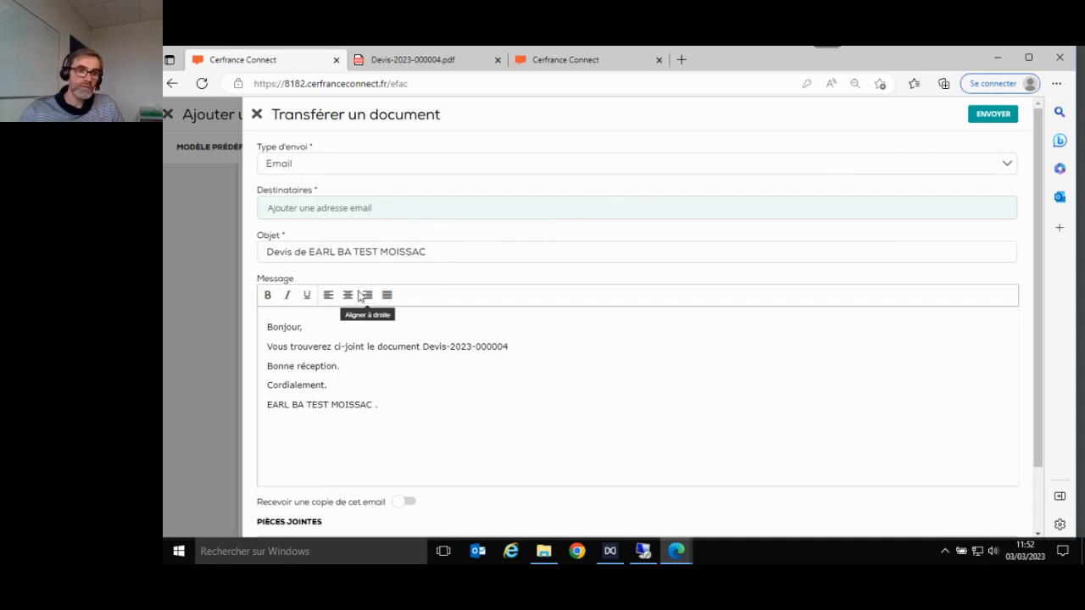
scroll(437, 399, down, 1)
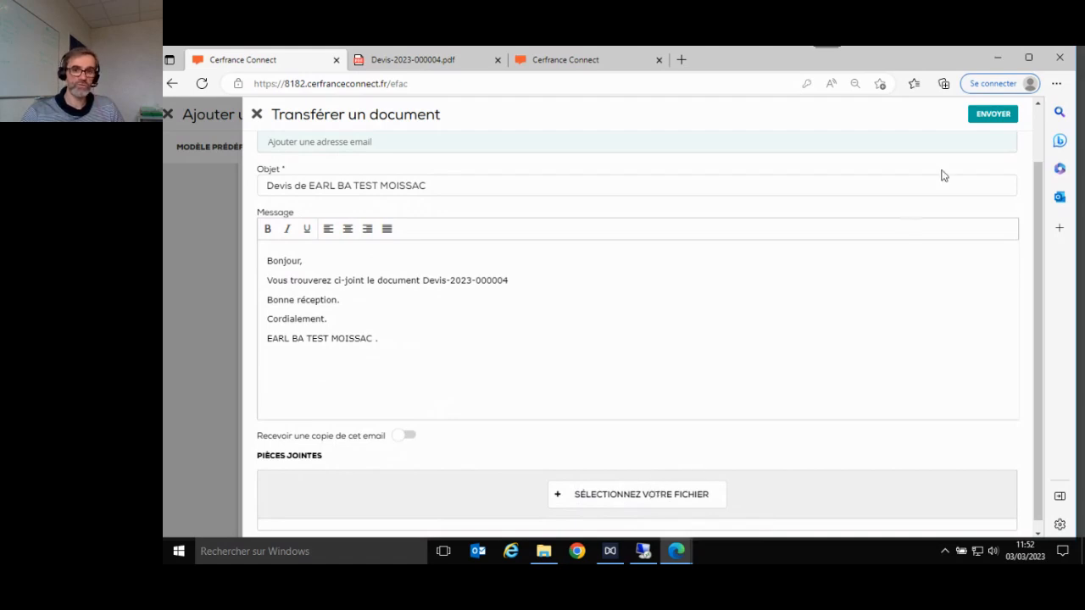
click(256, 114)
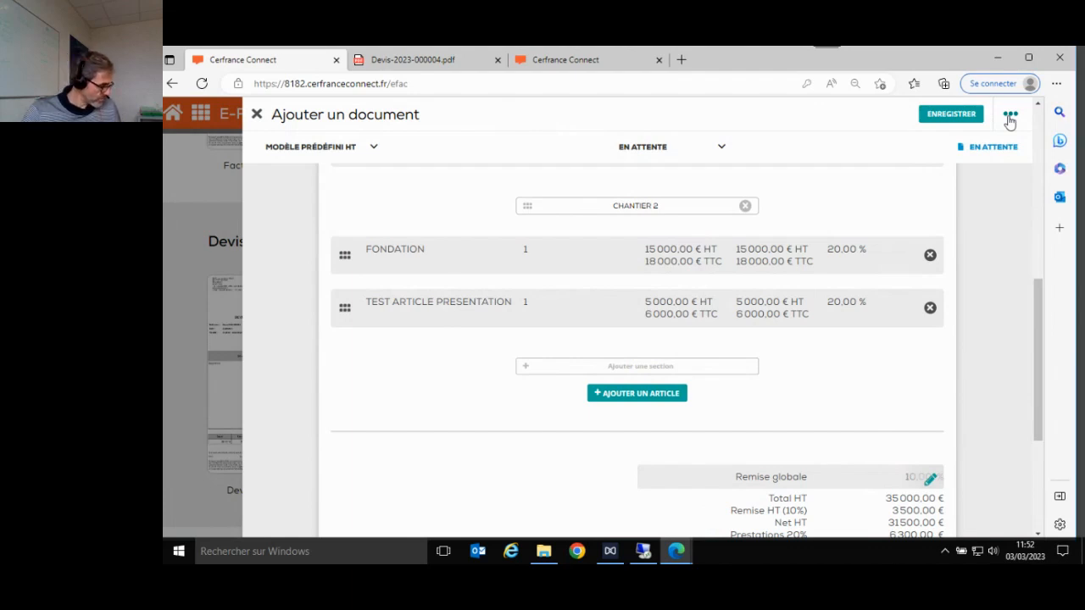
click(1010, 116)
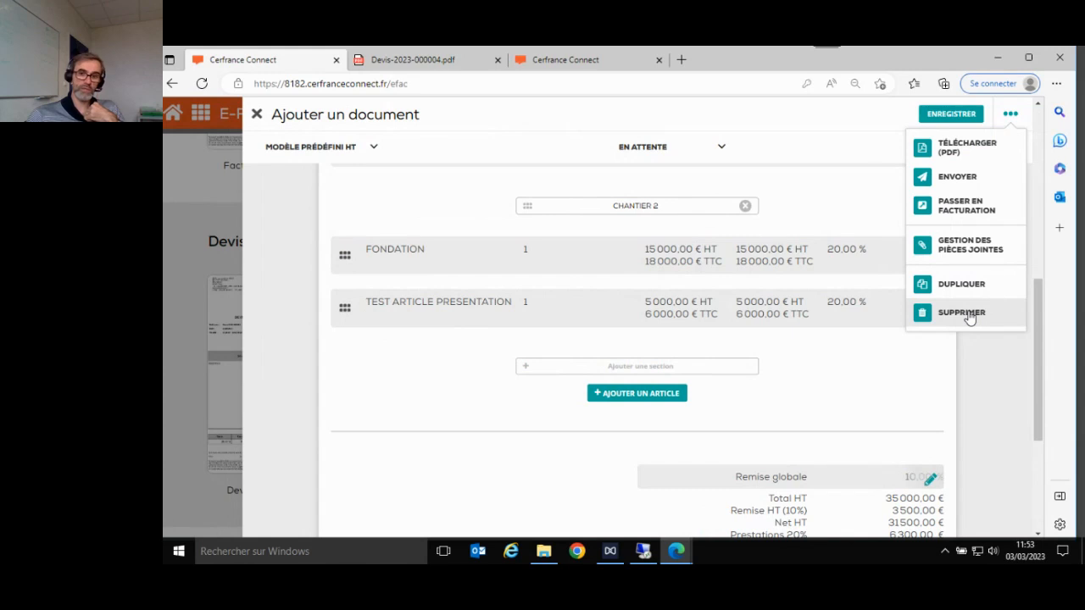
click(930, 376)
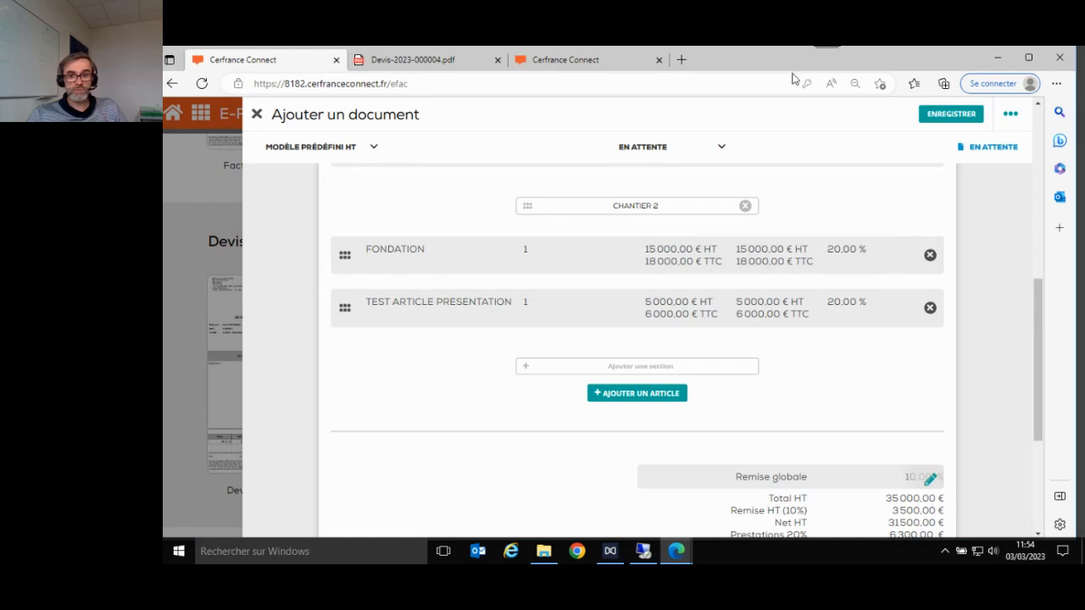
click(924, 115)
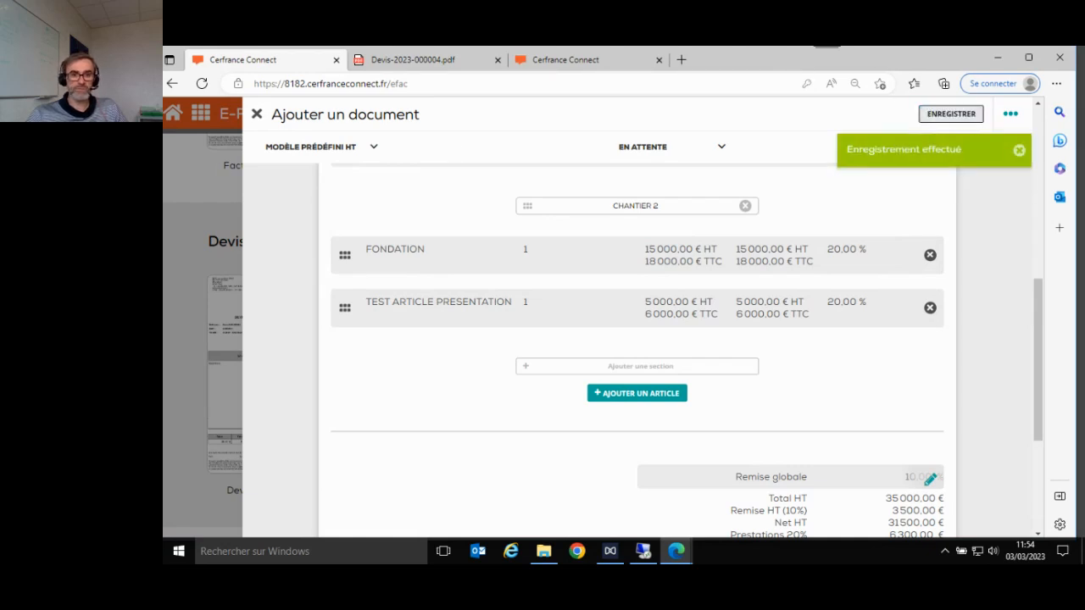
click(256, 114)
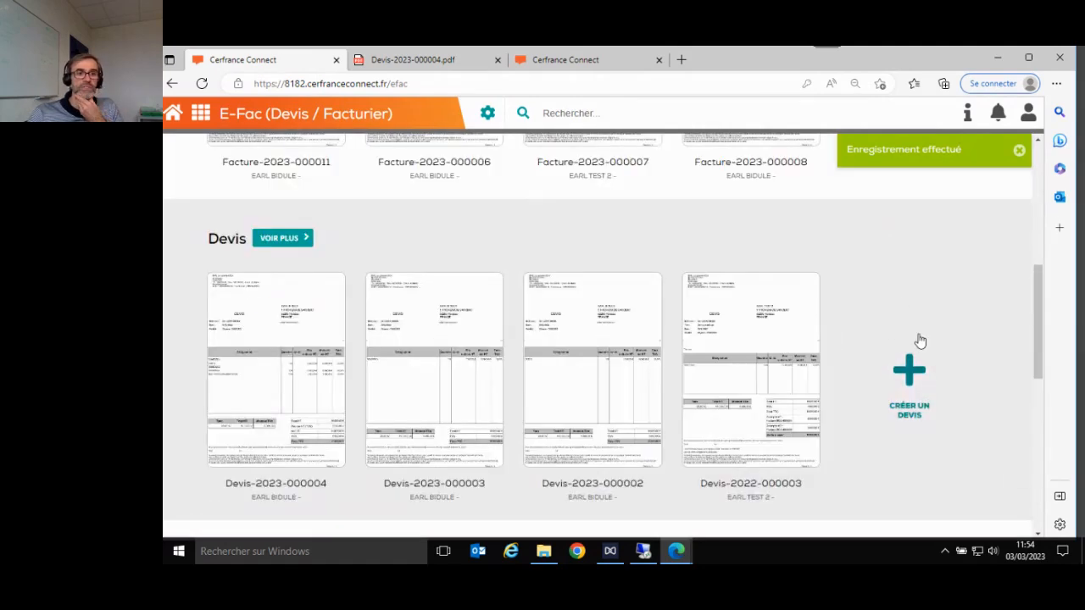
click(289, 381)
scroll(354, 351, down, 5)
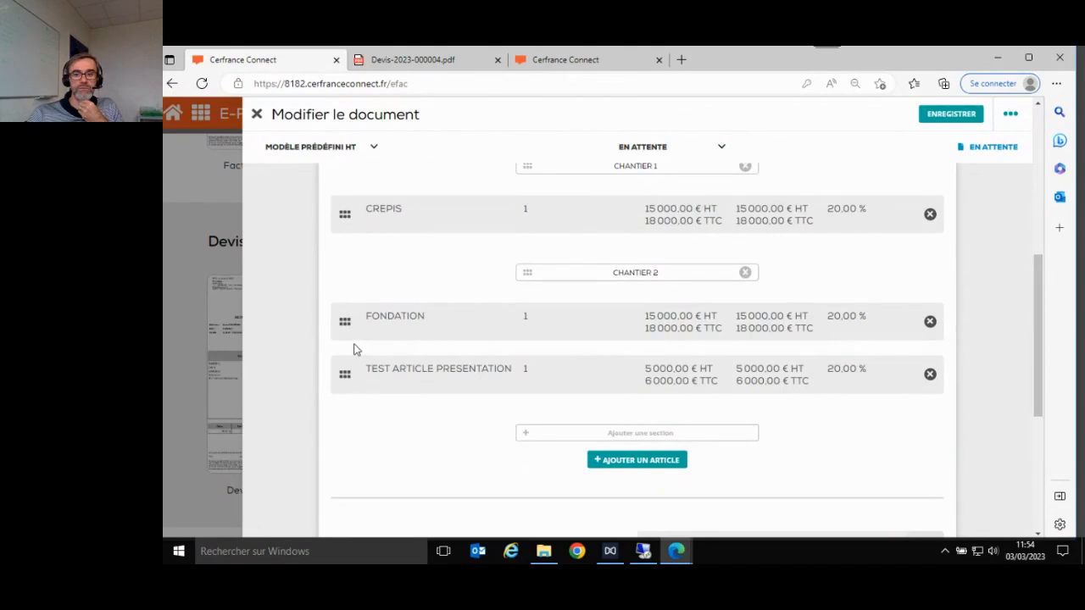
scroll(354, 350, down, 5)
scroll(354, 350, up, 5)
click(256, 114)
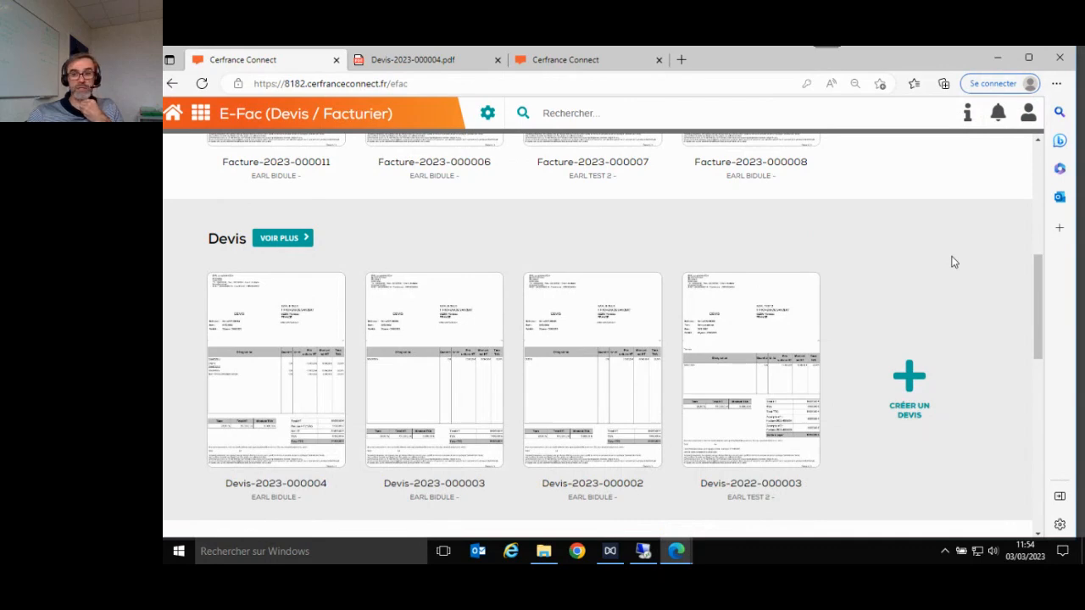
click(278, 340)
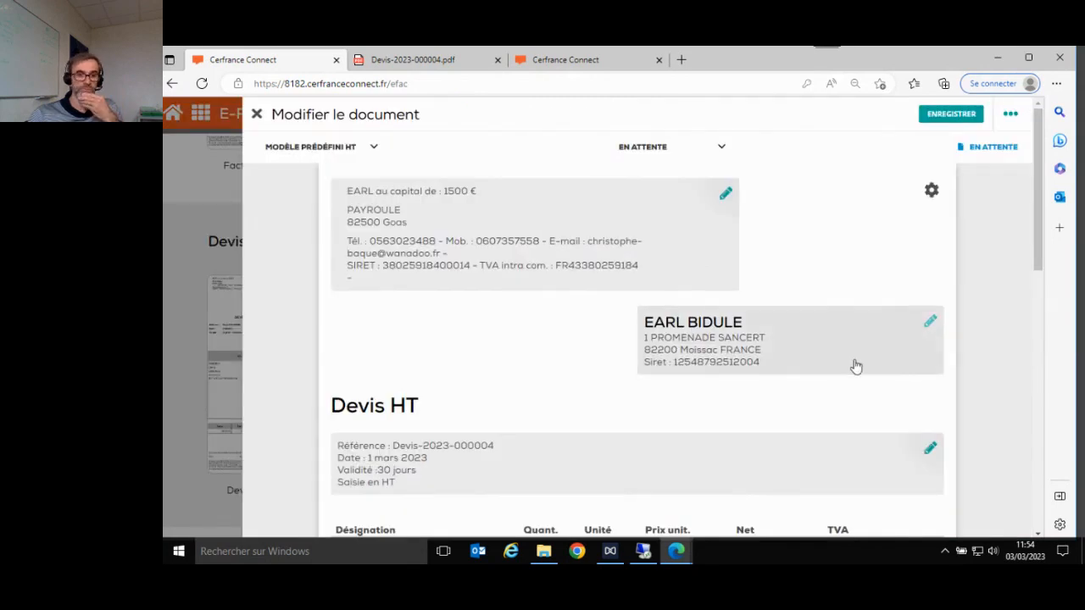
scroll(857, 367, down, 2)
scroll(856, 366, up, 2)
scroll(856, 366, down, 1)
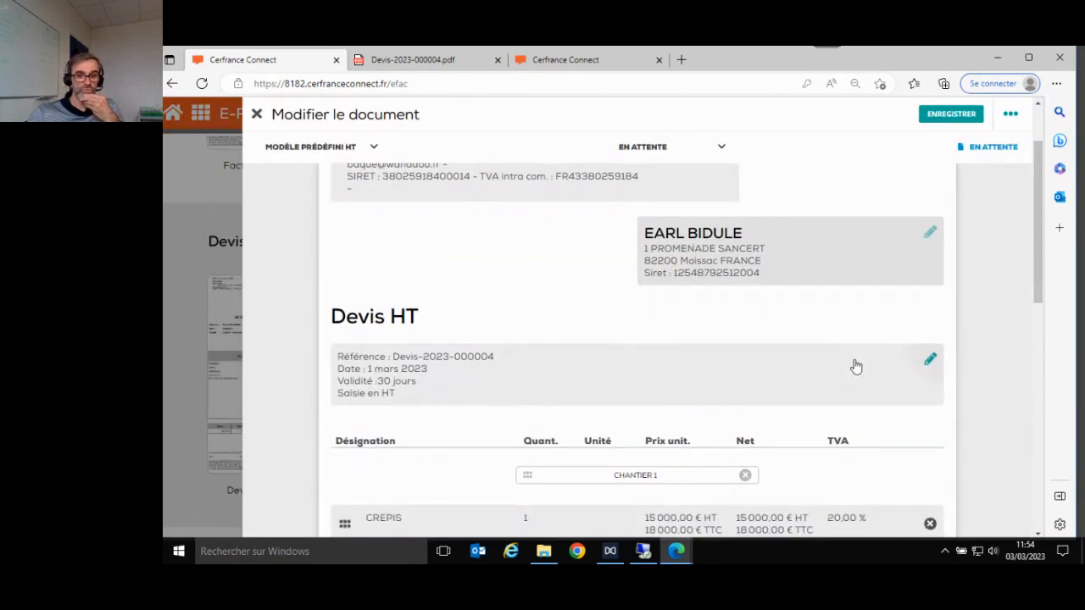
scroll(857, 366, down, 6)
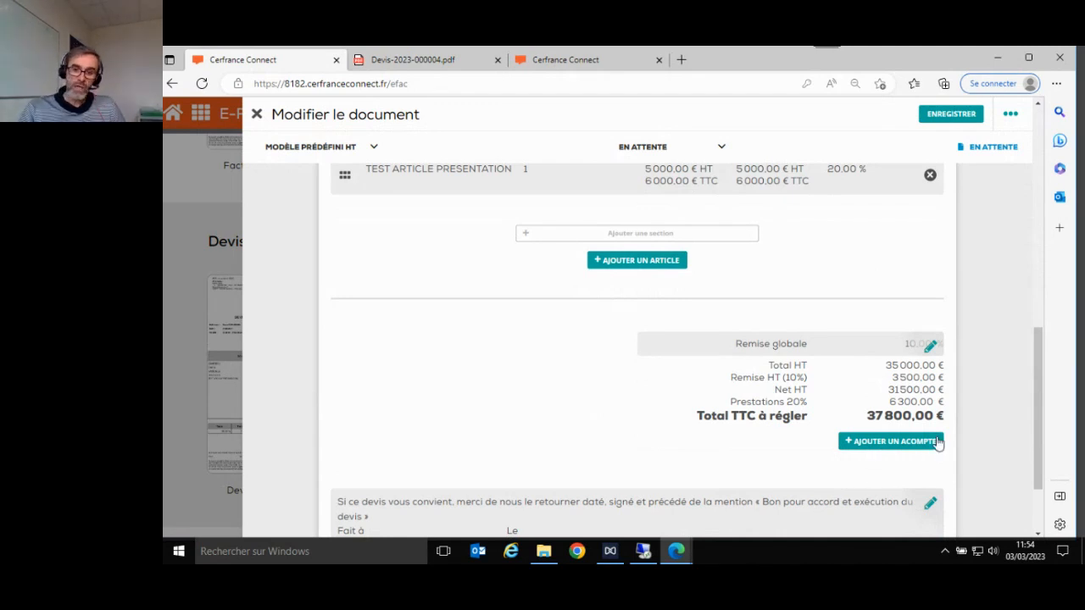
- Try adding a deposit, then ask the advisor to activate deposits from the Contact panel
click(888, 446)
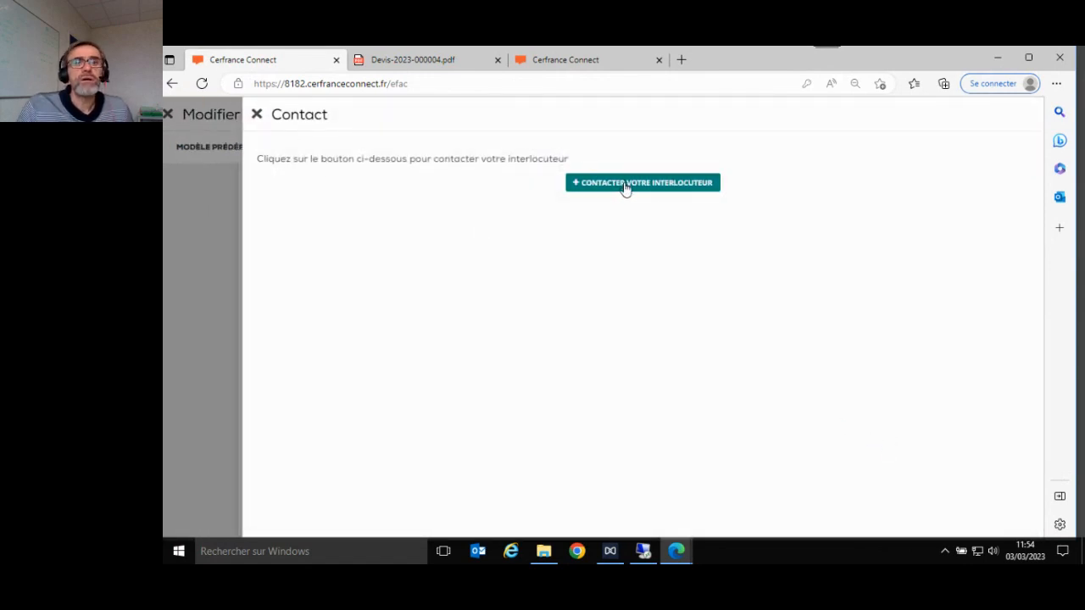
click(257, 115)
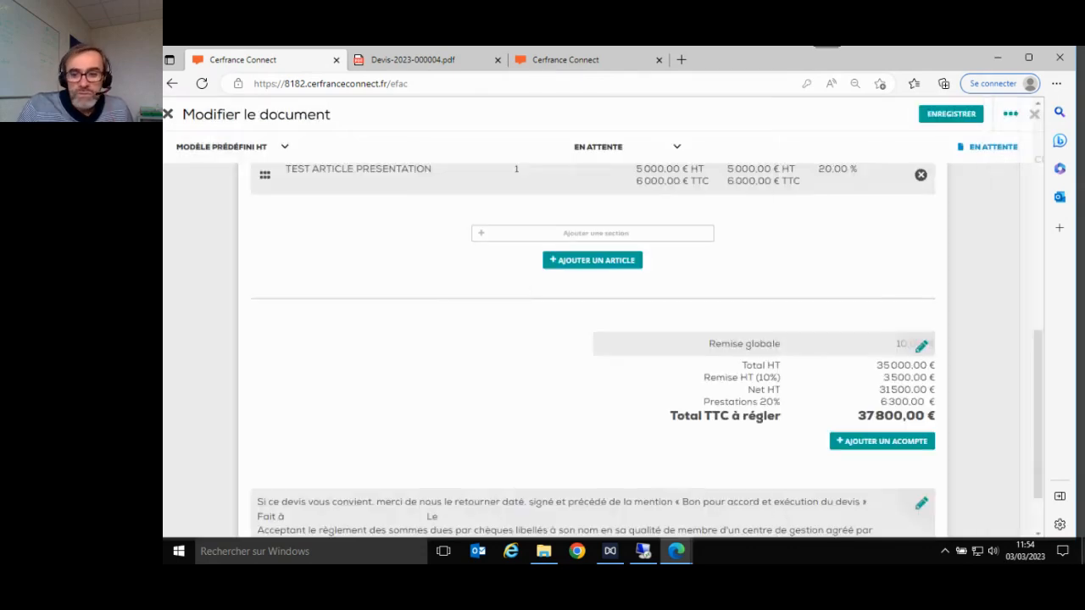
click(870, 445)
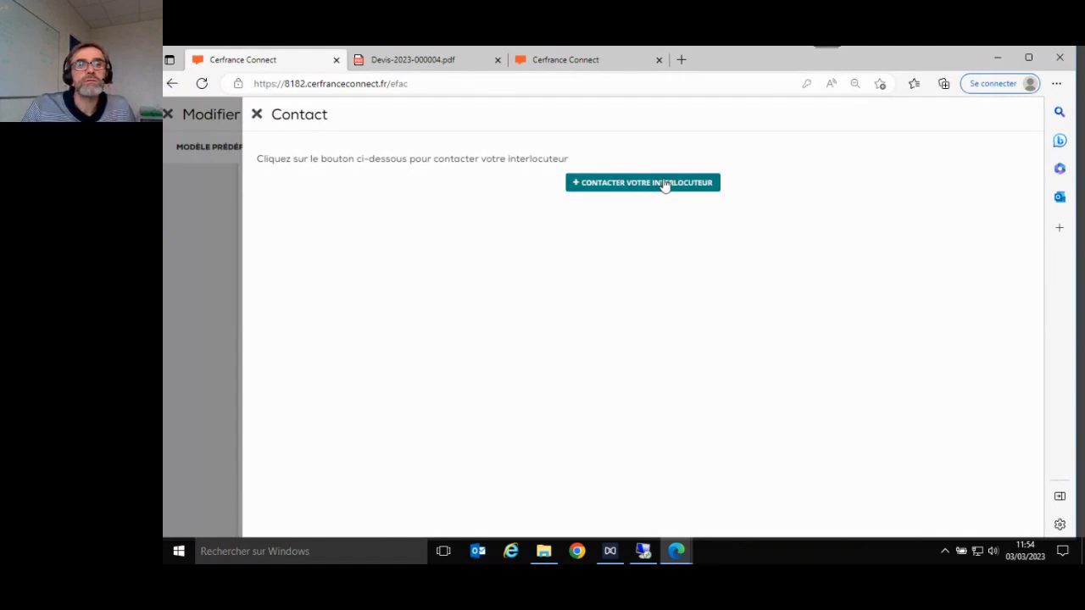
click(607, 188)
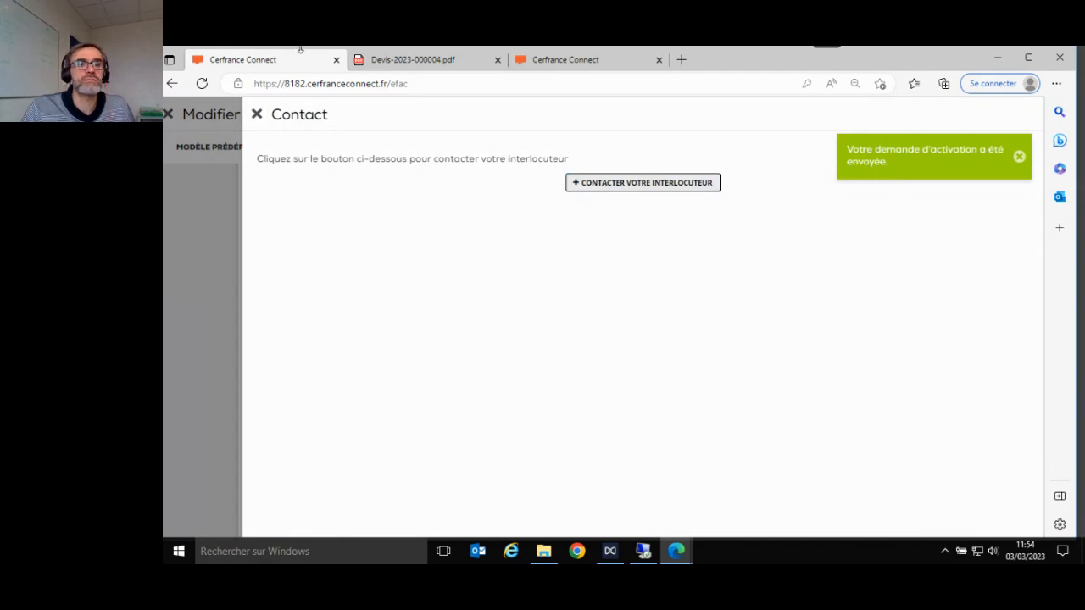
click(257, 116)
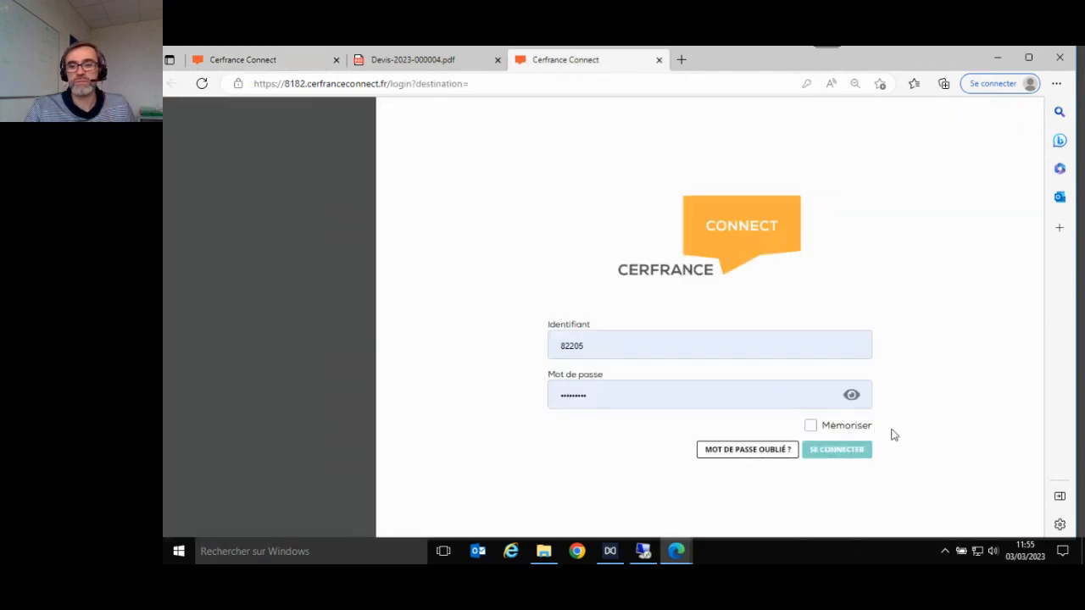
- Show Edge's saved login identifiers in the Identifiant field of the login page
click(602, 344)
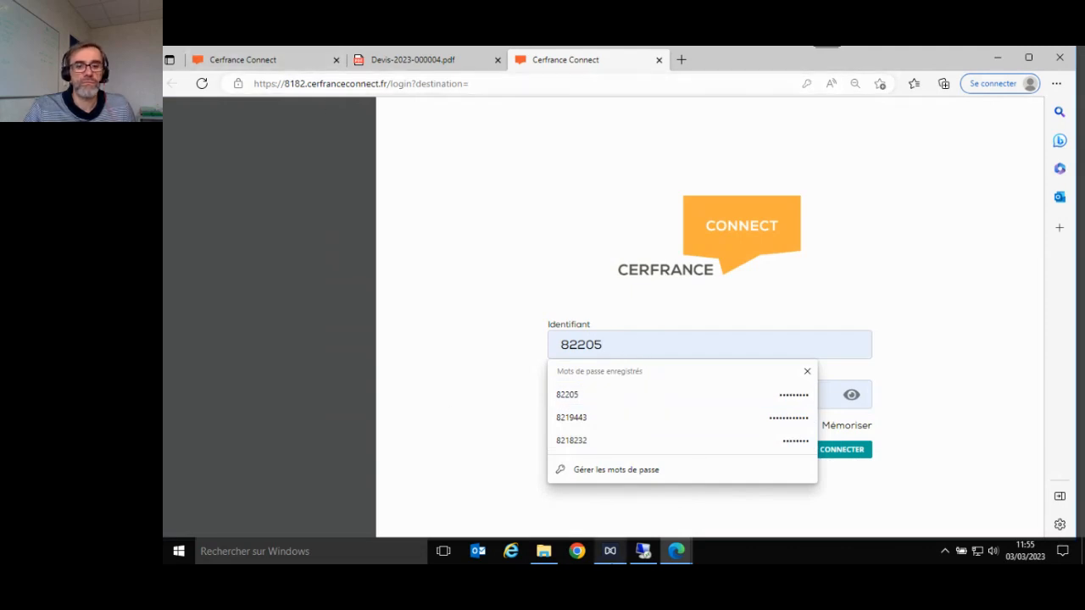
mouse_move(645, 552)
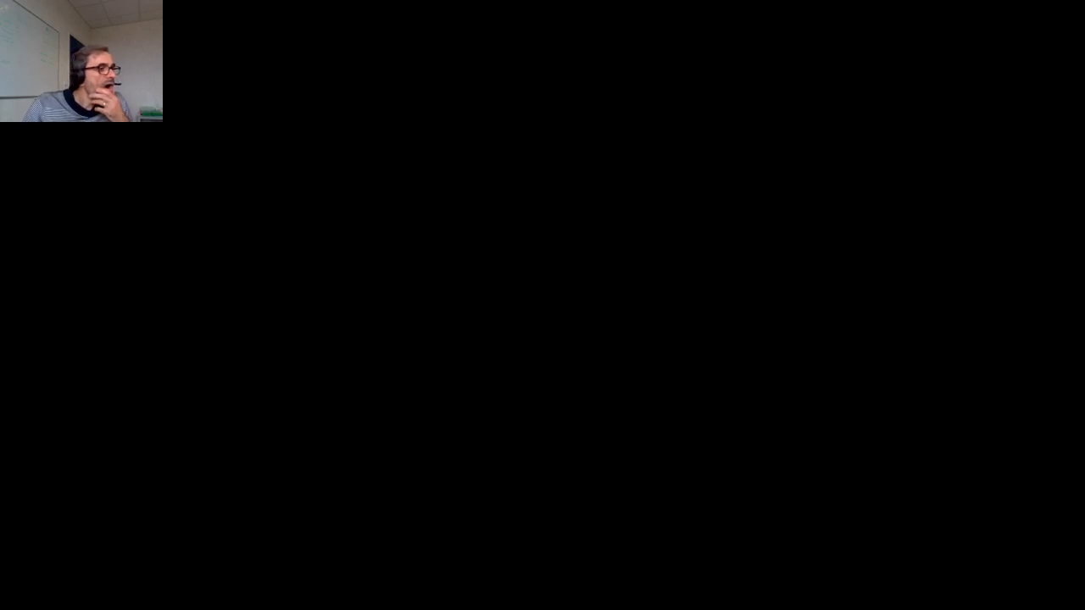
- Advance the slideshow through the Créer un devis slides to slide 19, Ajouter un acompte
key(Right)
key(Right)
key(Right)
key(Right)
key(Right)
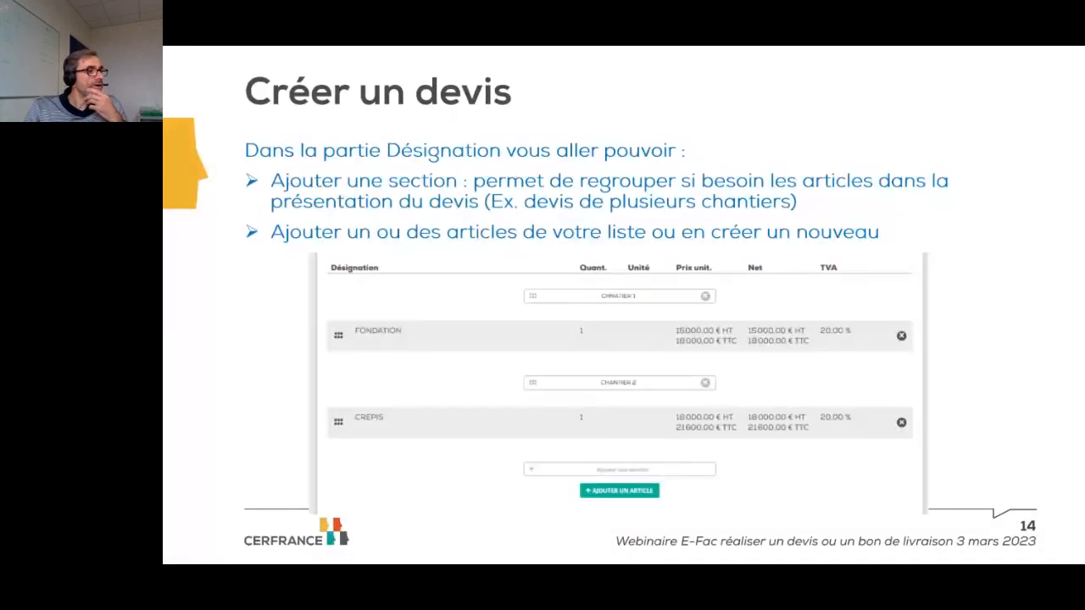
key(Right)
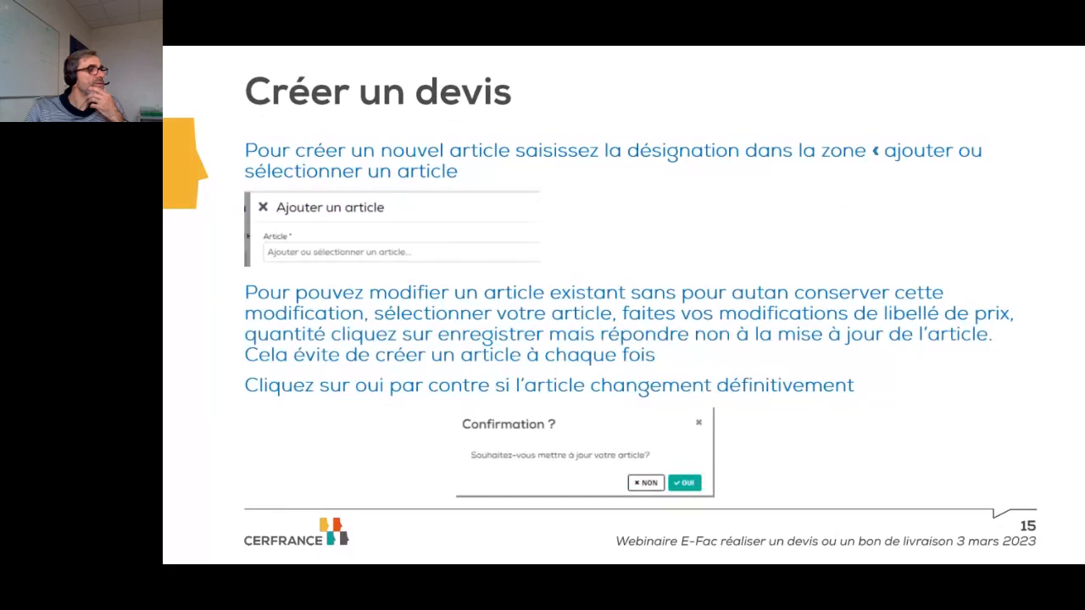
key(Right)
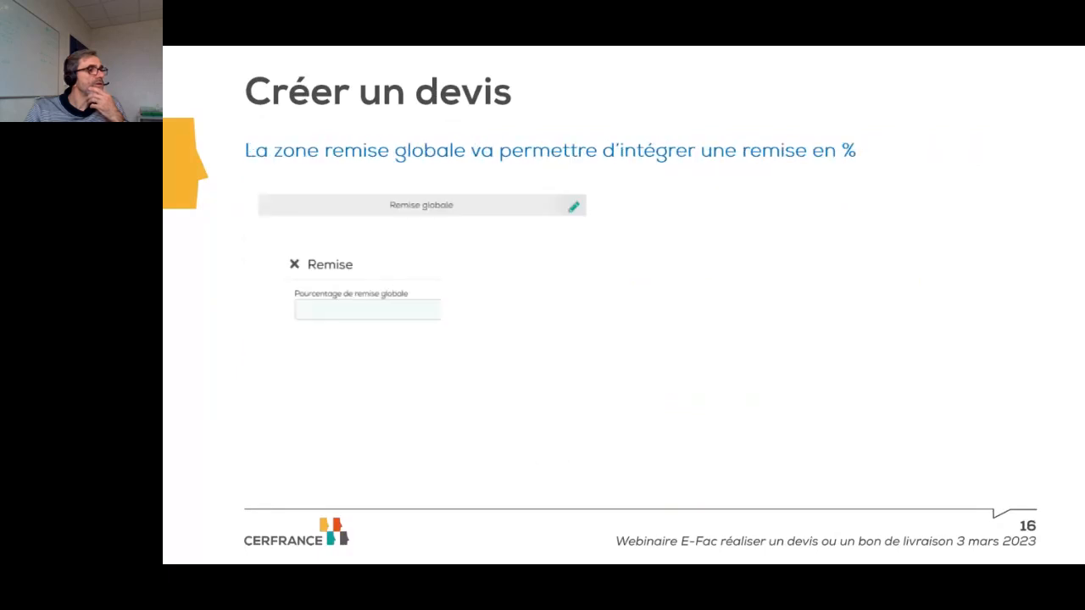
key(Right)
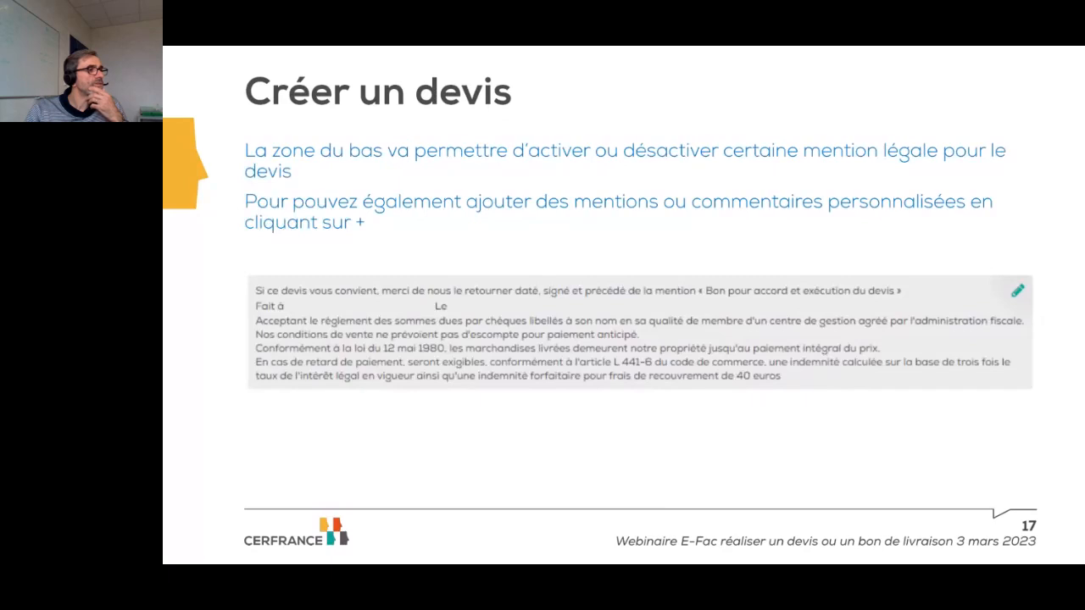
key(Right)
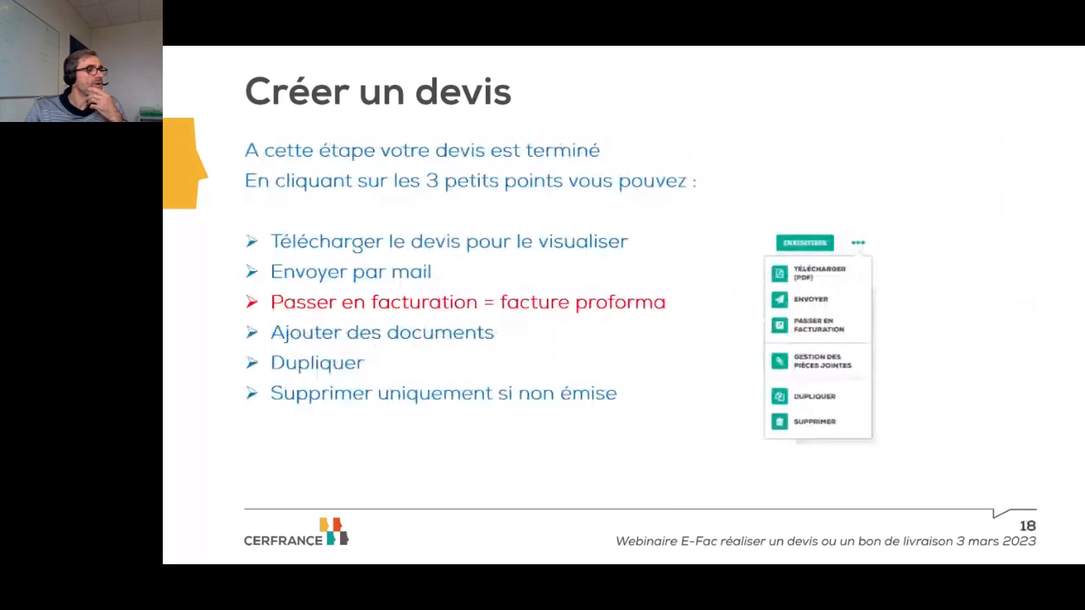
key(Right)
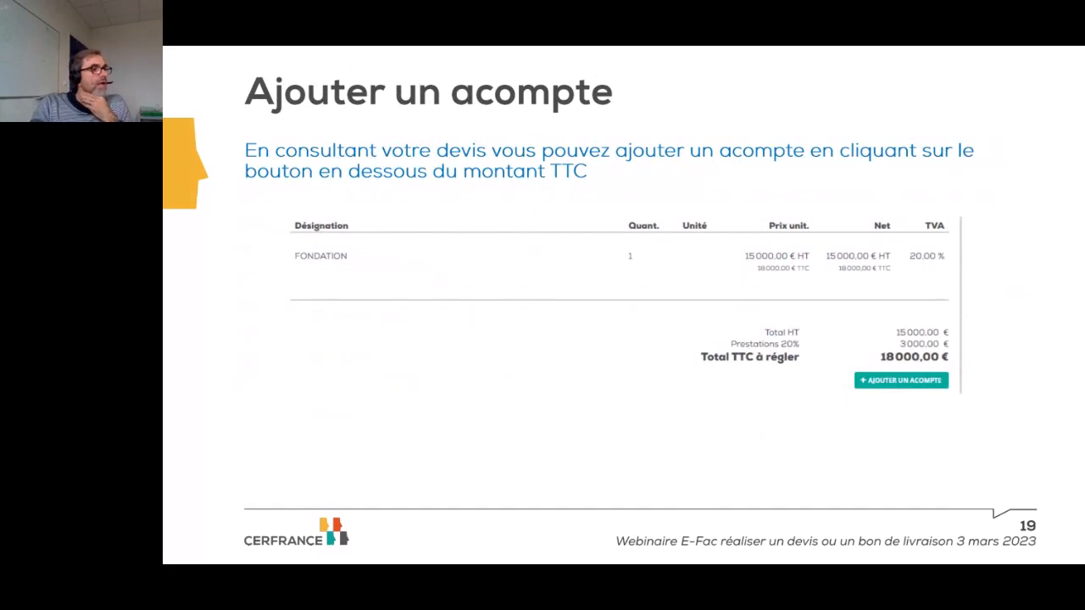
- Advance to slide 20 showing the deposit and payment form screenshots
key(Right)
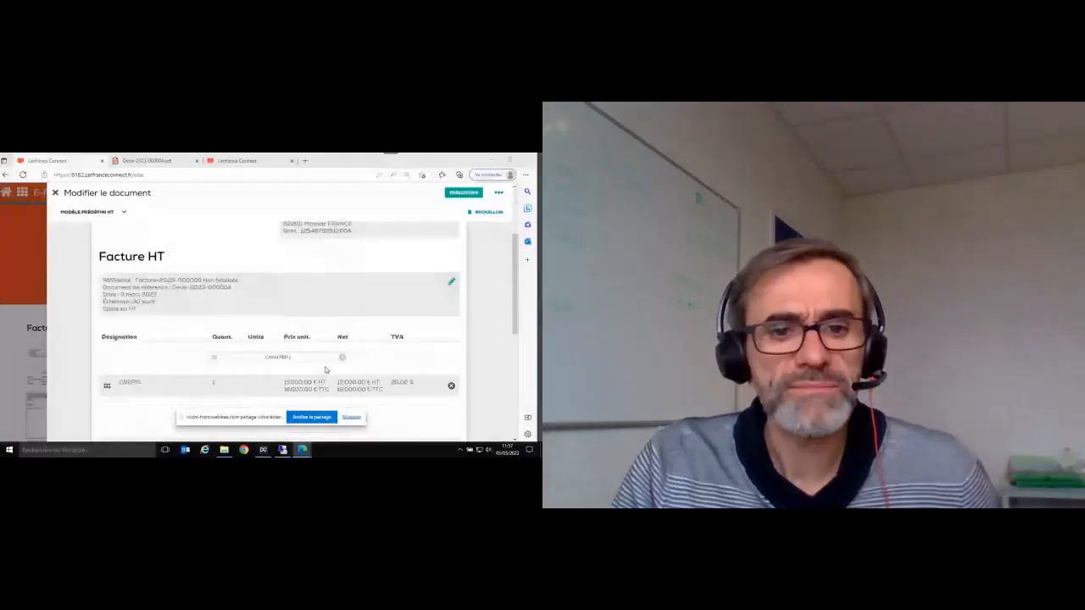
scroll(325, 370, down, 2)
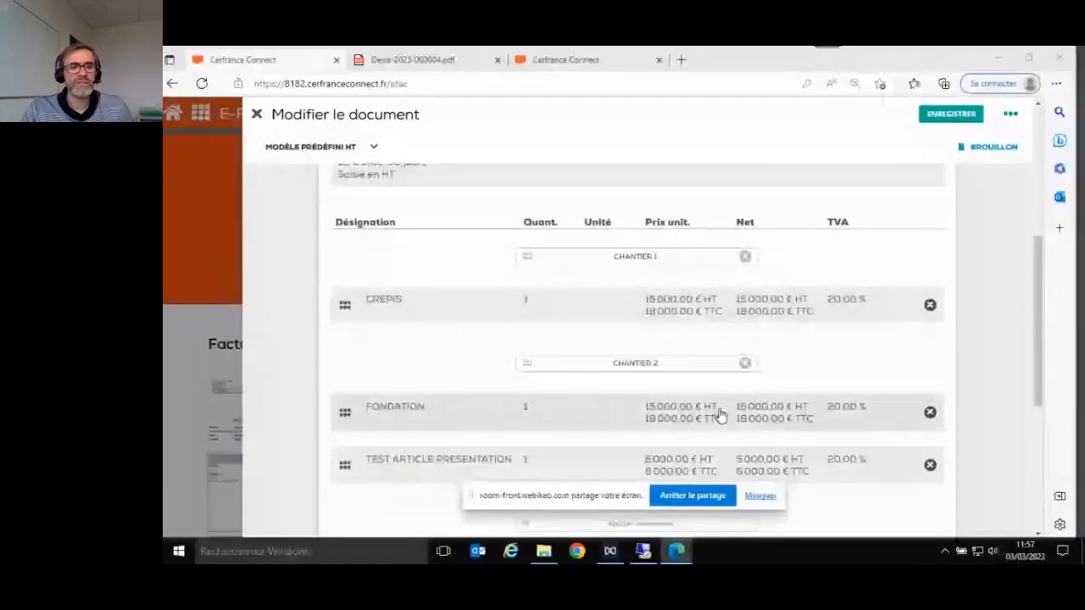
scroll(328, 369, up, 2)
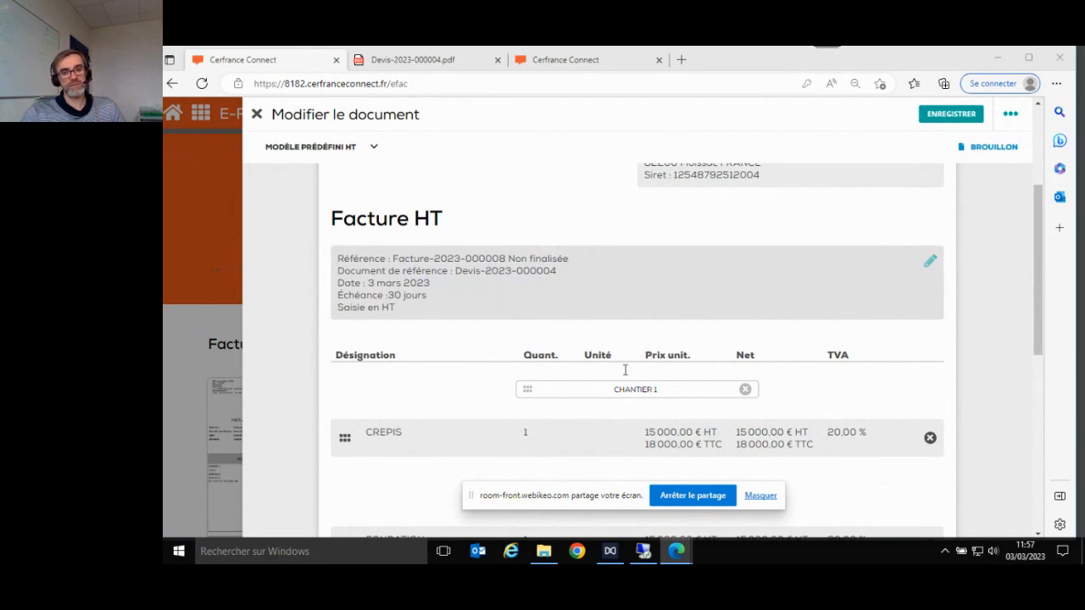
scroll(738, 423, down, 4)
scroll(741, 407, up, 2)
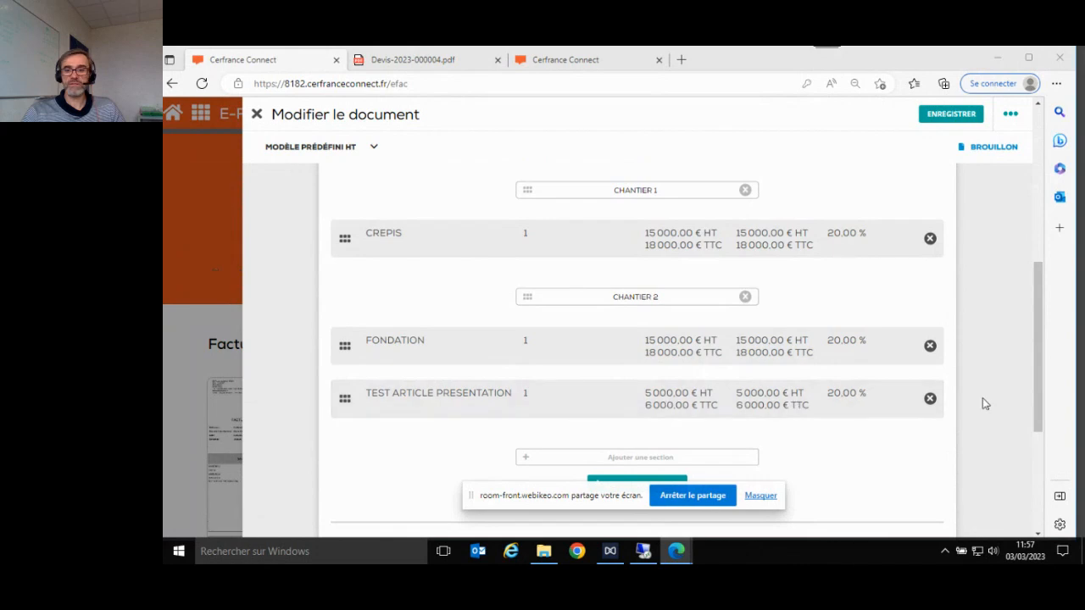
click(930, 399)
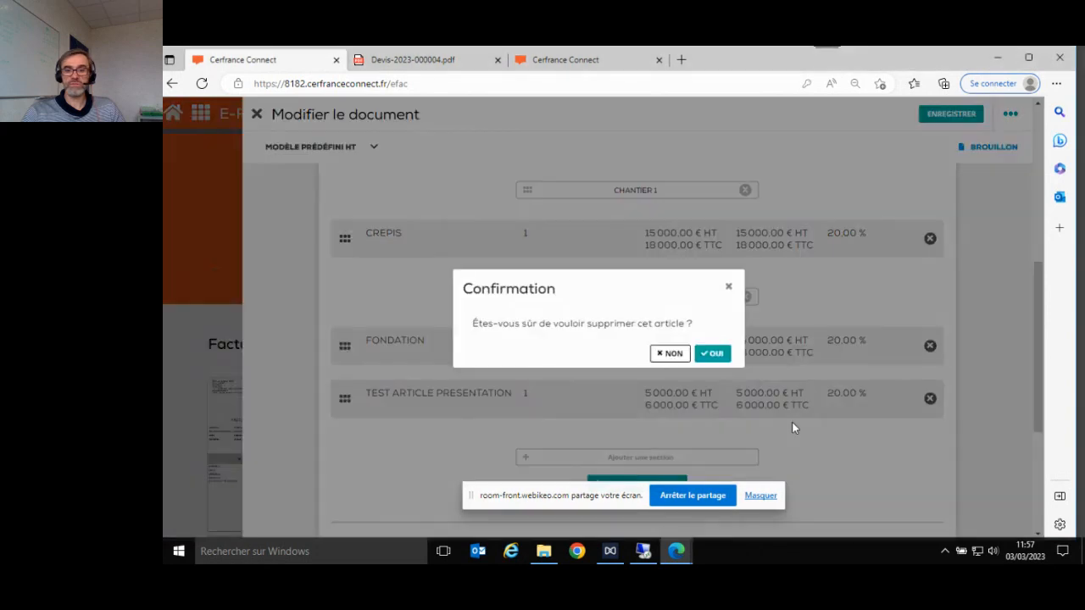
- Confirm removing the article, leaving a 32 400,00 € TTC total, and close the invoice
click(712, 354)
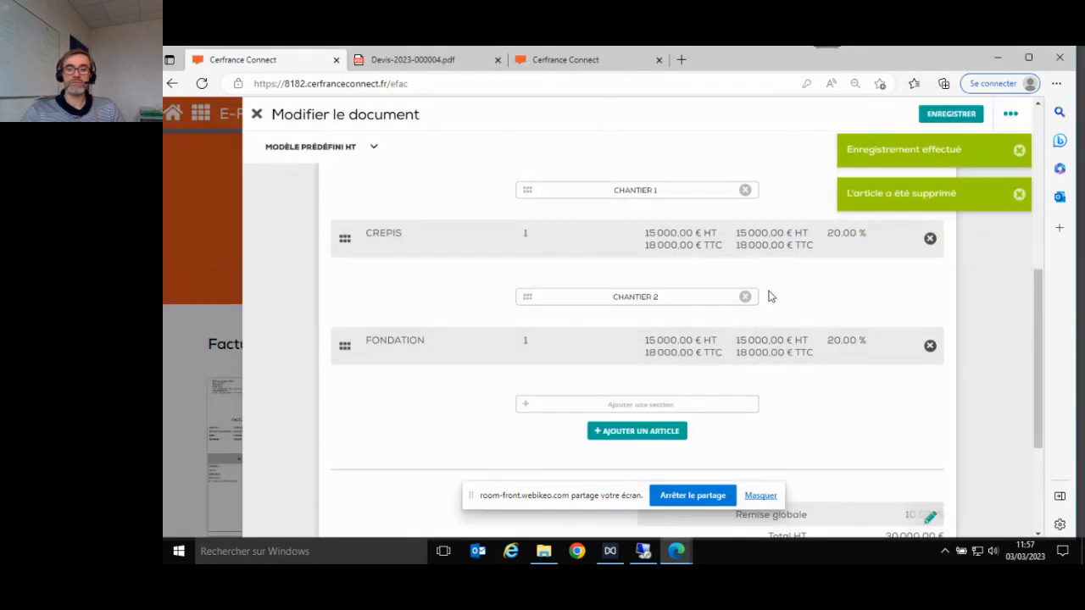
scroll(770, 296, down, 2)
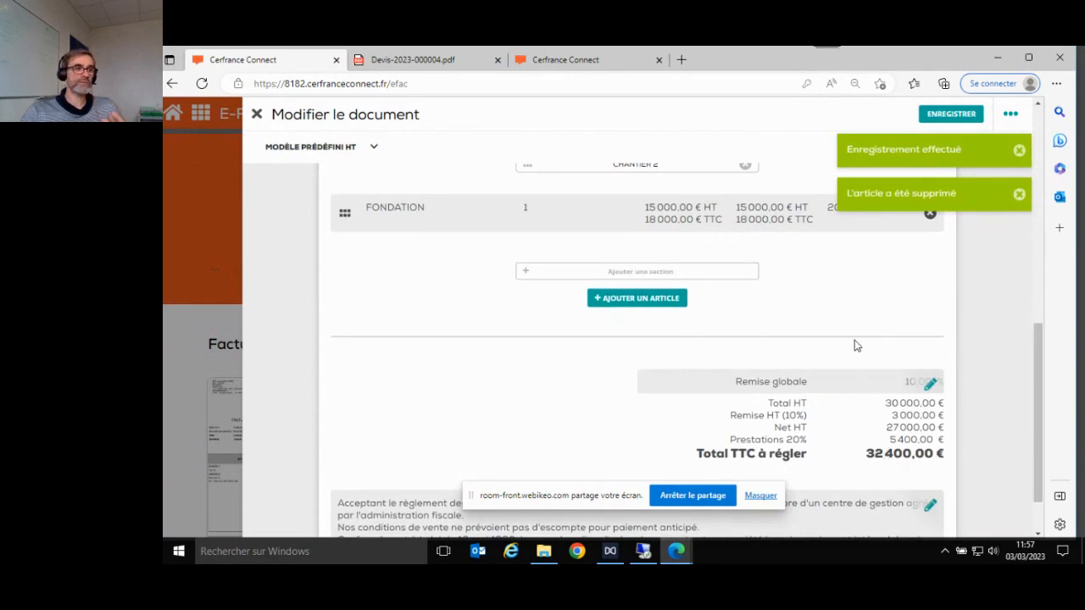
click(1011, 114)
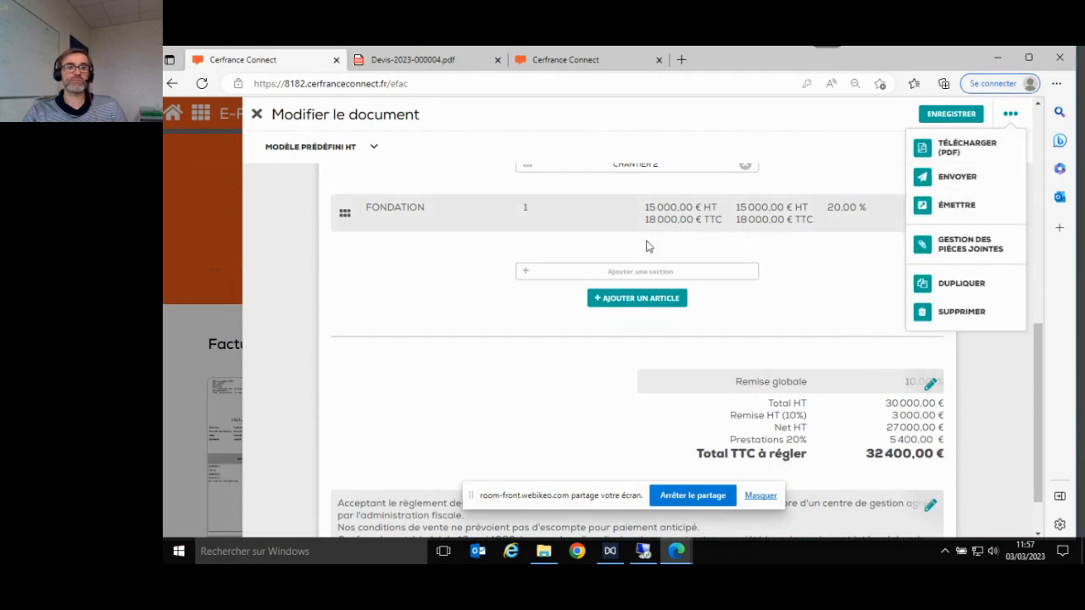
click(257, 115)
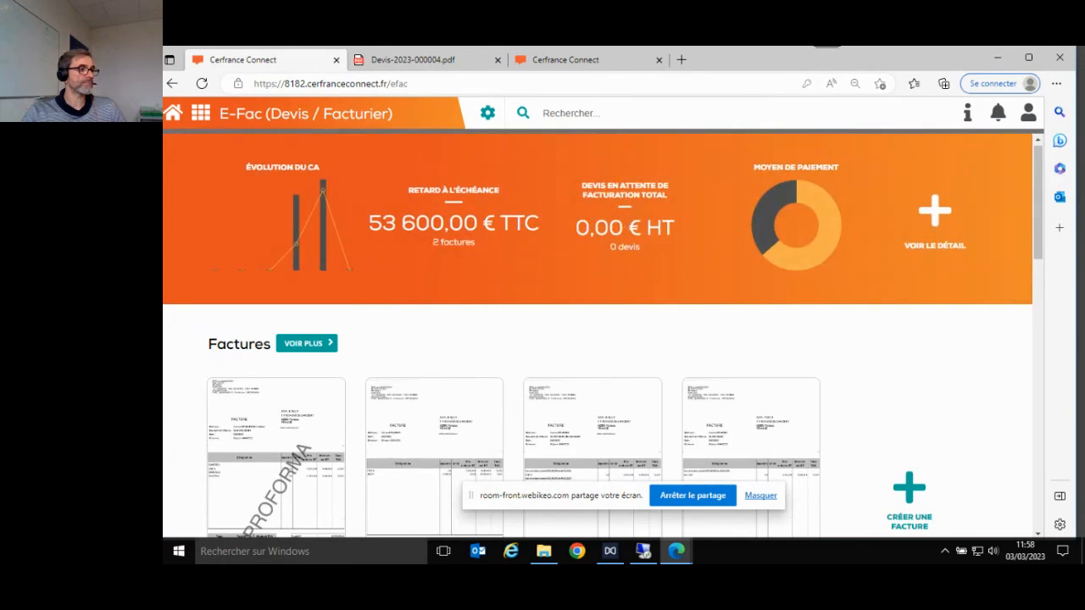
- Scroll the dashboard past Factures and Devis down to the four Bons de livraison
scroll(280, 407, down, 2)
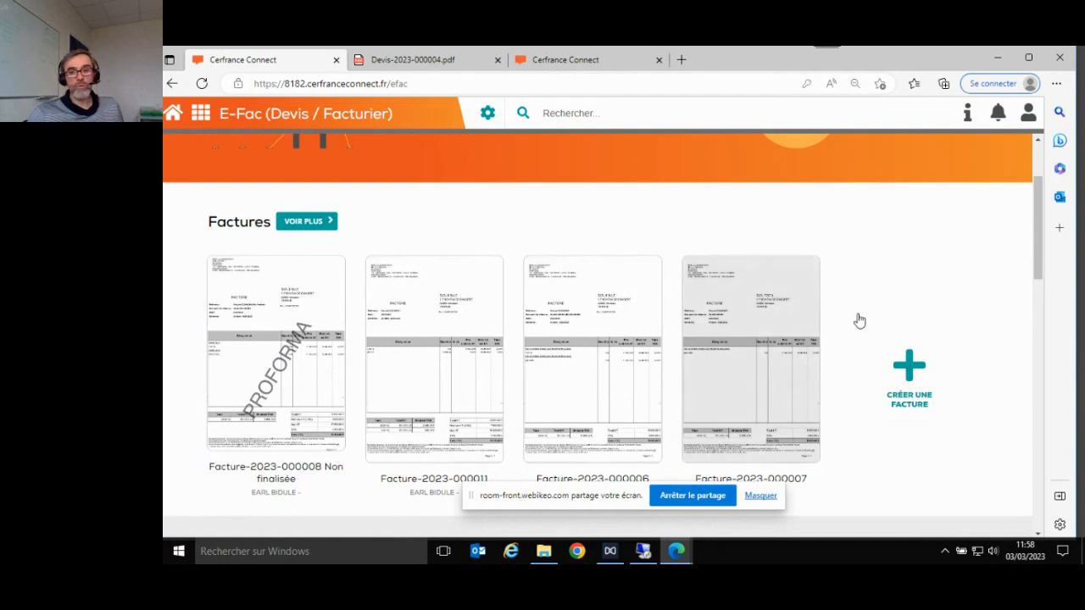
scroll(865, 323, down, 2)
scroll(869, 323, down, 4)
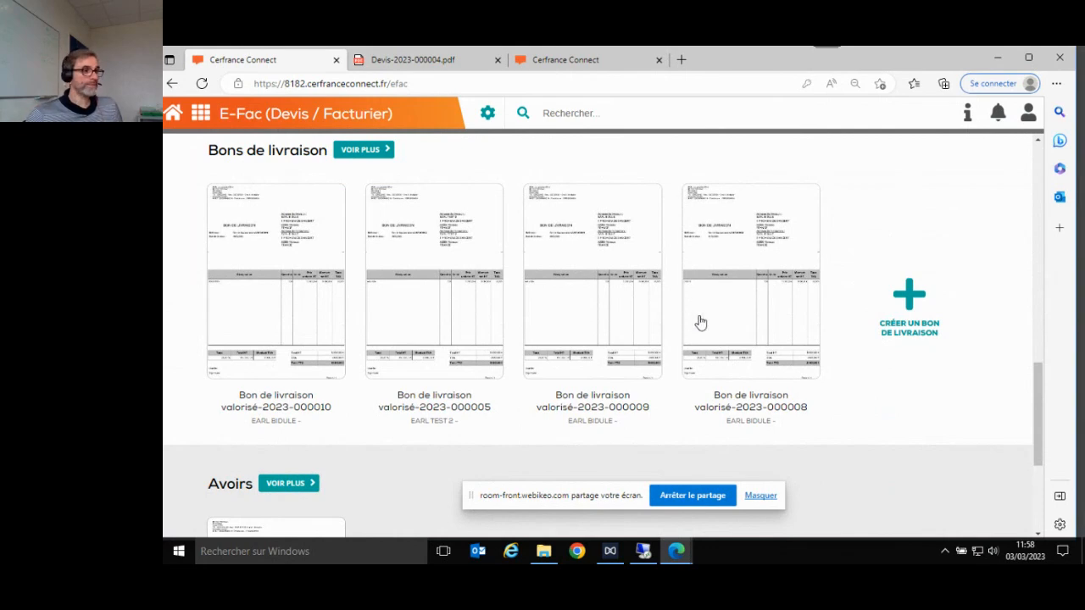
click(919, 299)
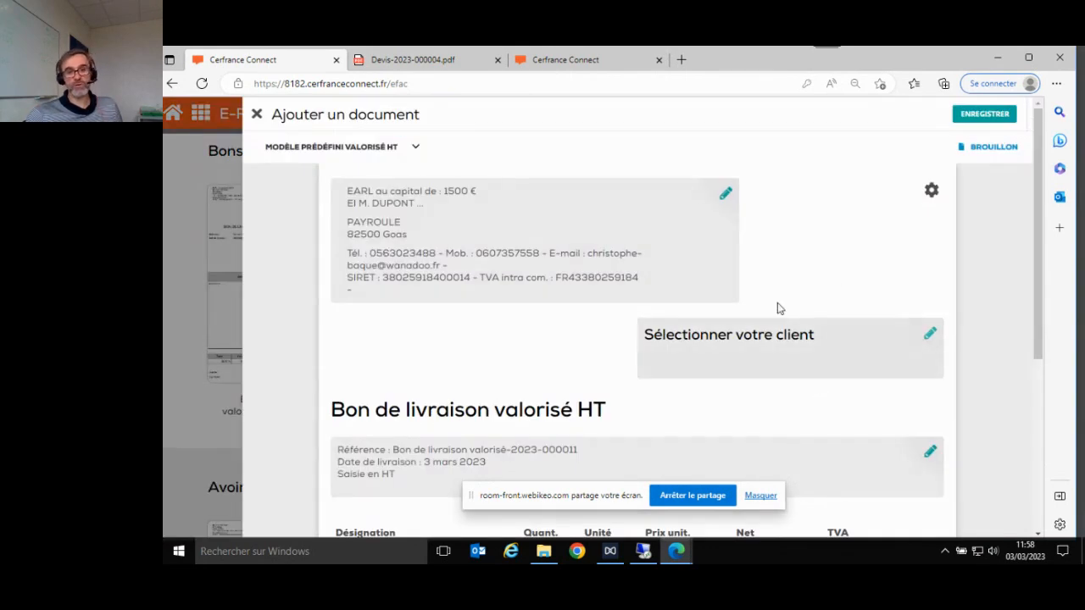
scroll(801, 387, down, 1)
scroll(763, 364, down, 1)
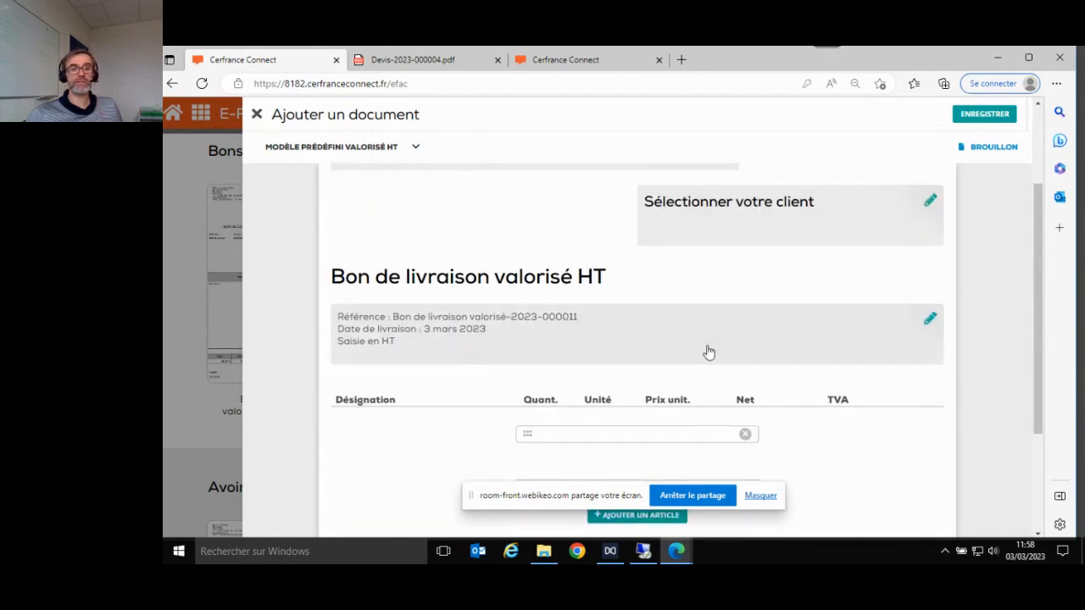
scroll(813, 356, down, 1)
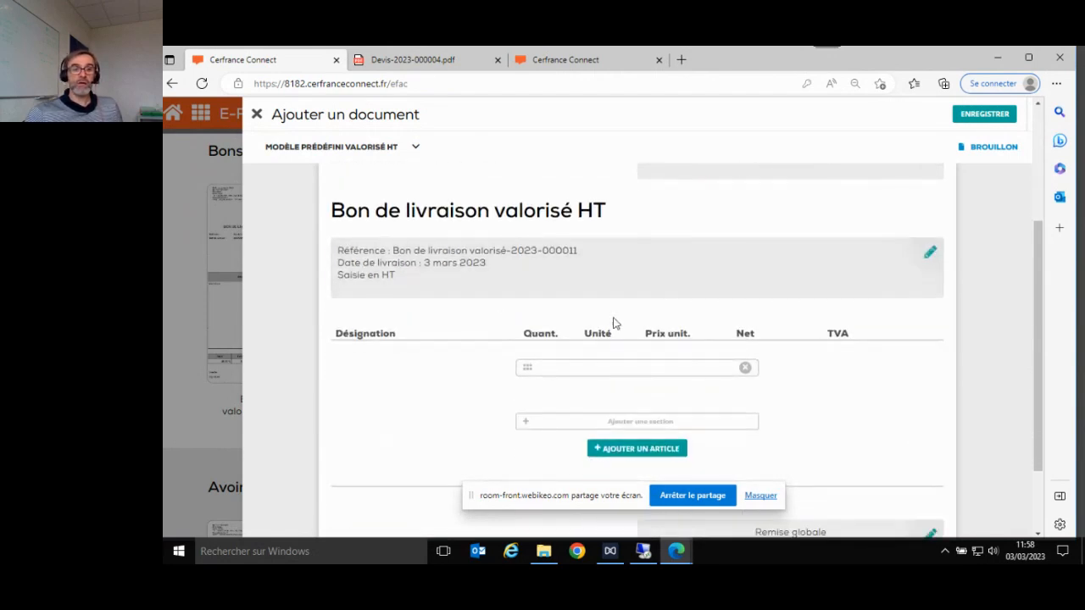
scroll(614, 322, up, 1)
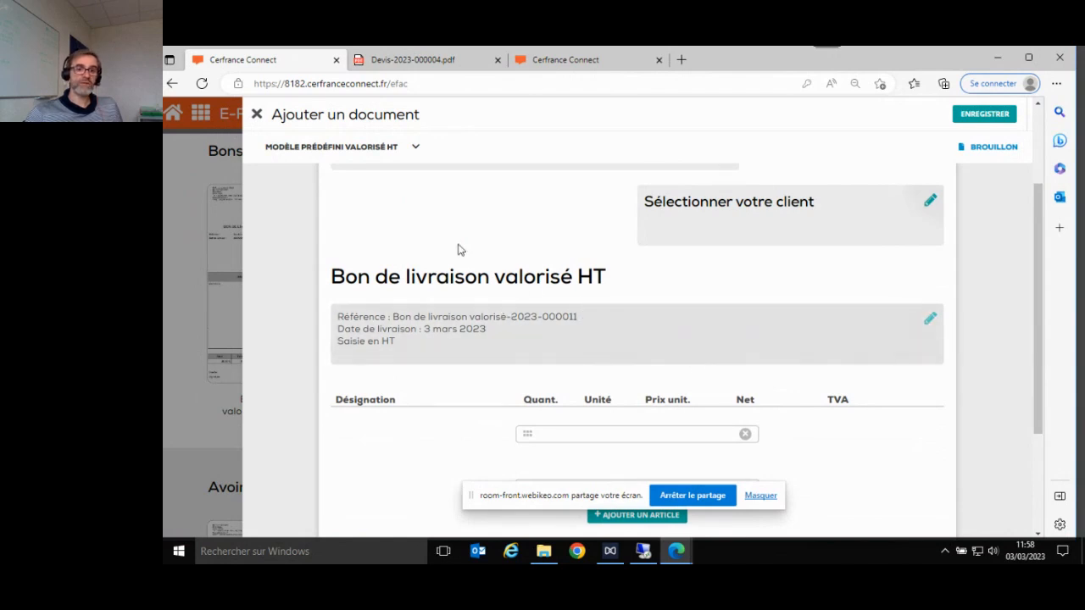
click(413, 150)
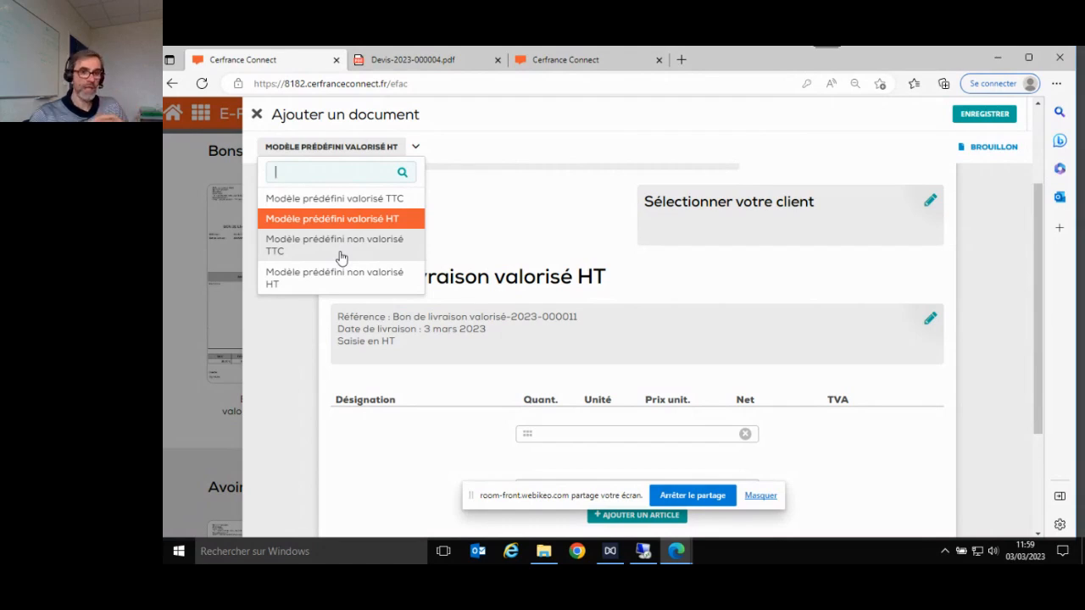
scroll(848, 345, down, 3)
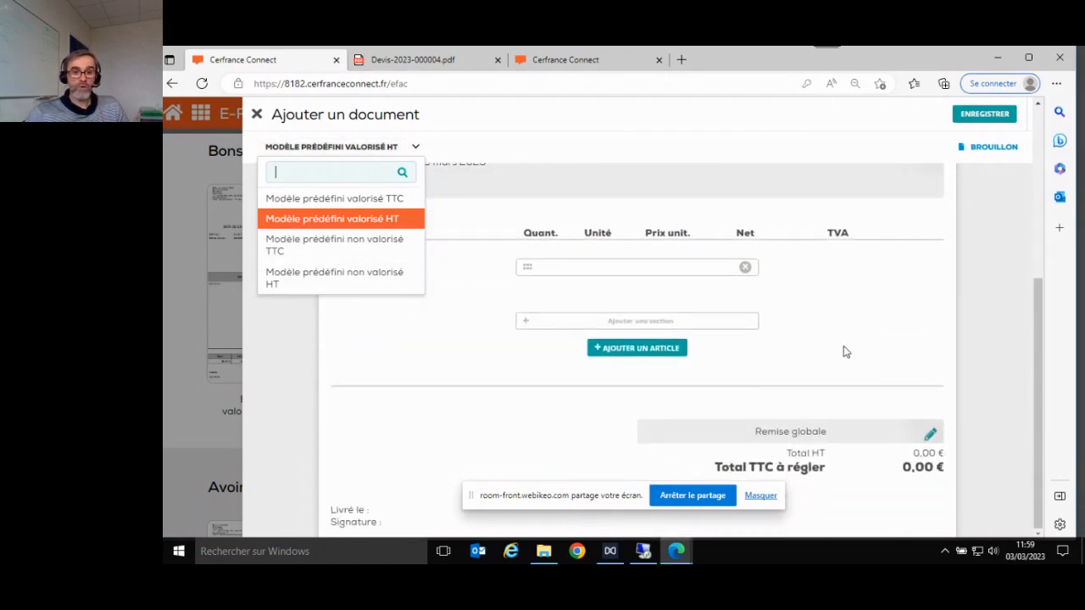
scroll(844, 352, up, 3)
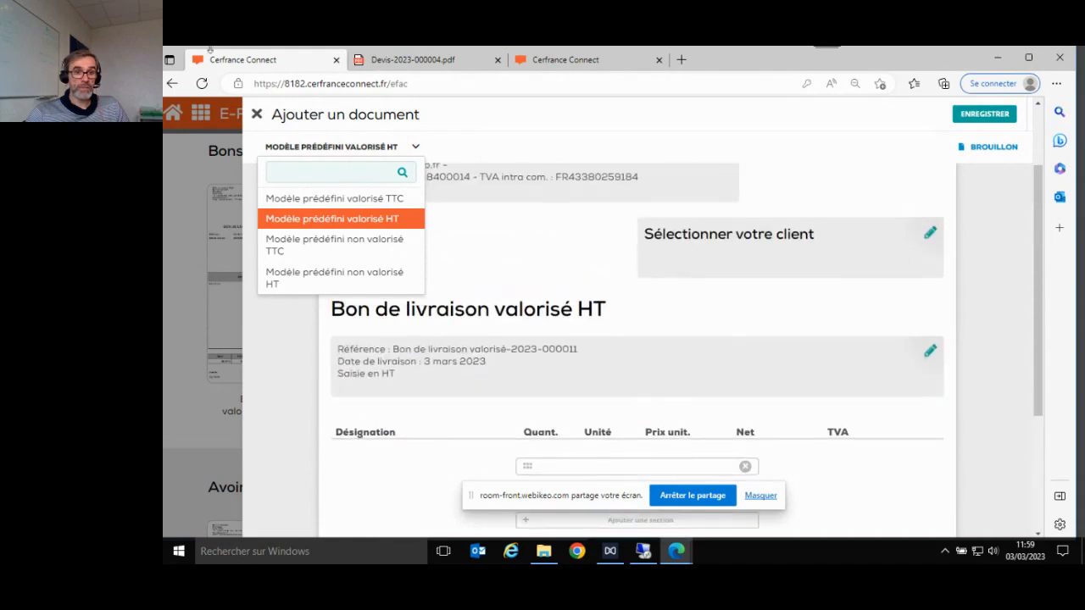
click(255, 116)
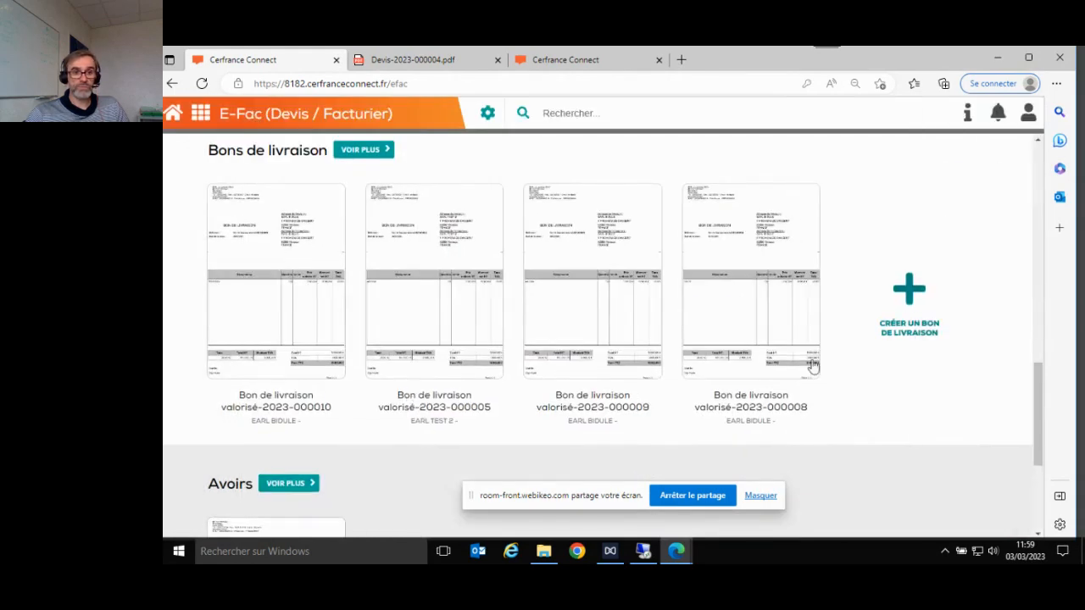
click(343, 311)
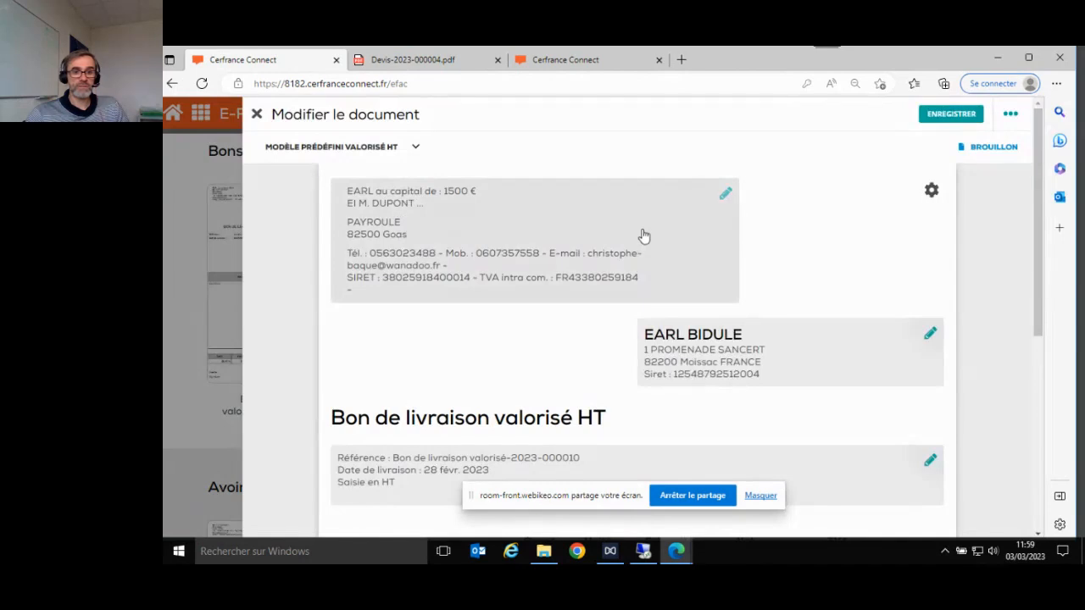
scroll(644, 237, down, 3)
scroll(700, 314, down, 3)
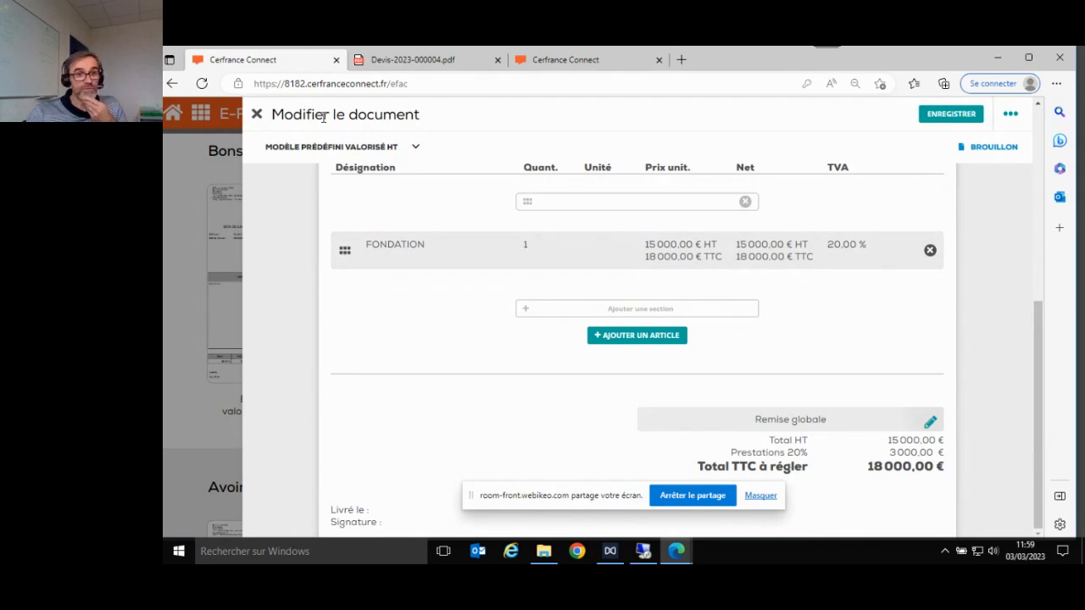
click(256, 115)
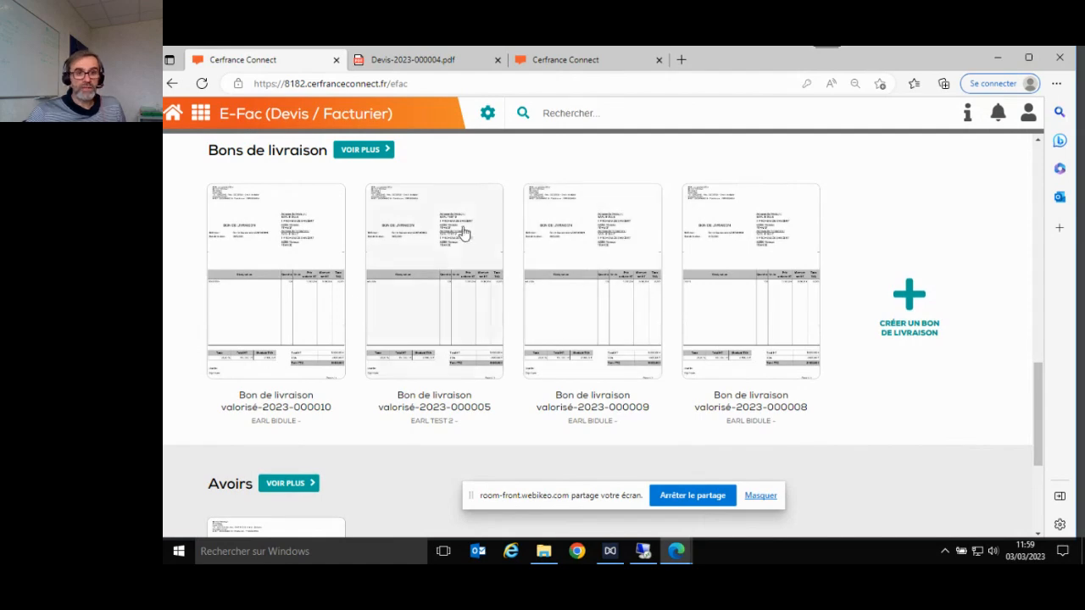
click(279, 297)
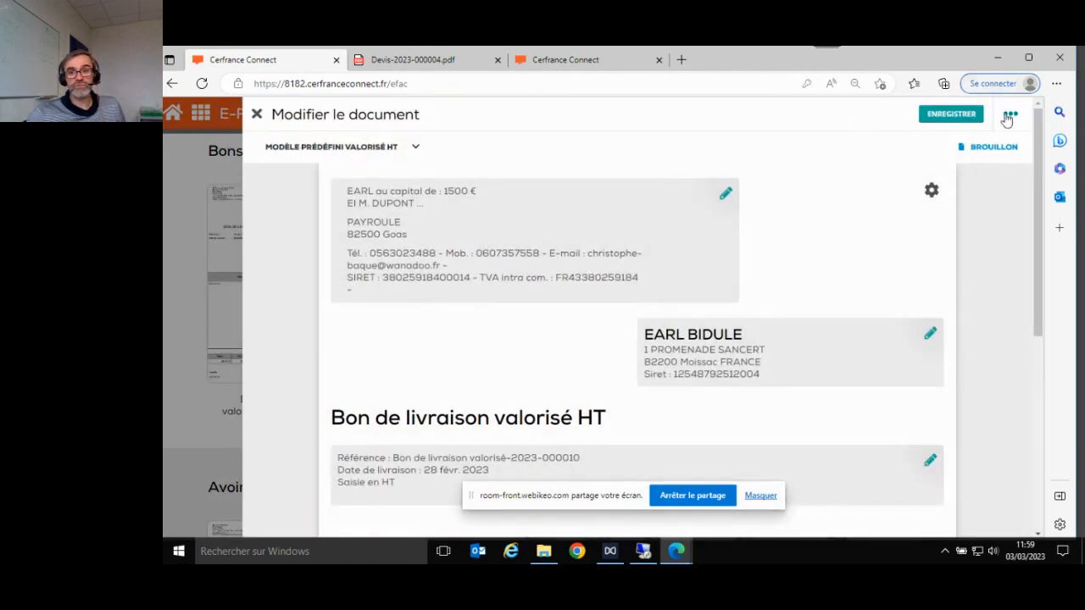
click(1010, 116)
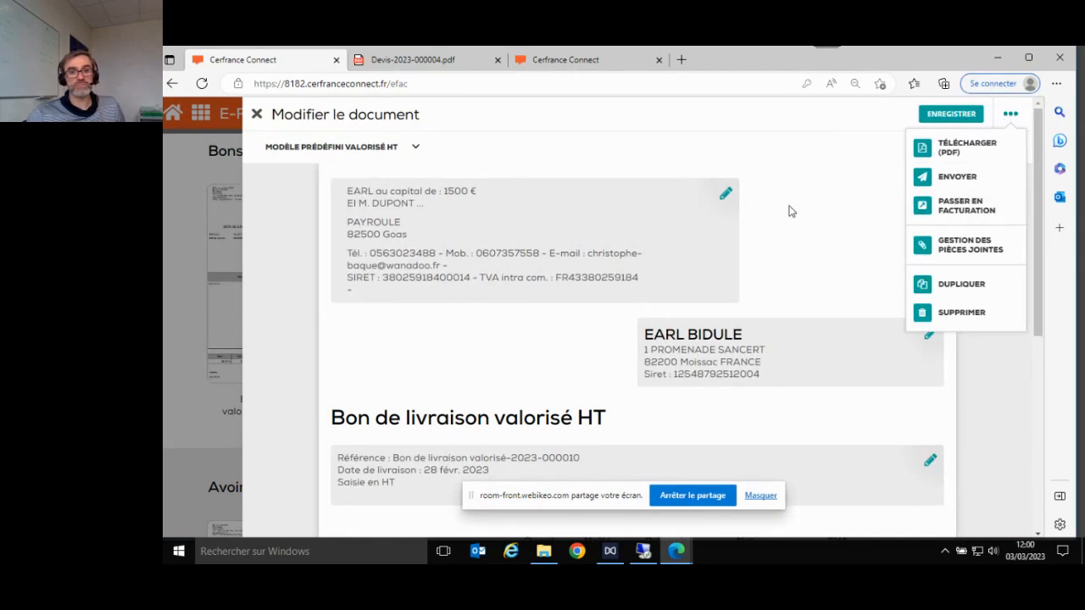
click(258, 125)
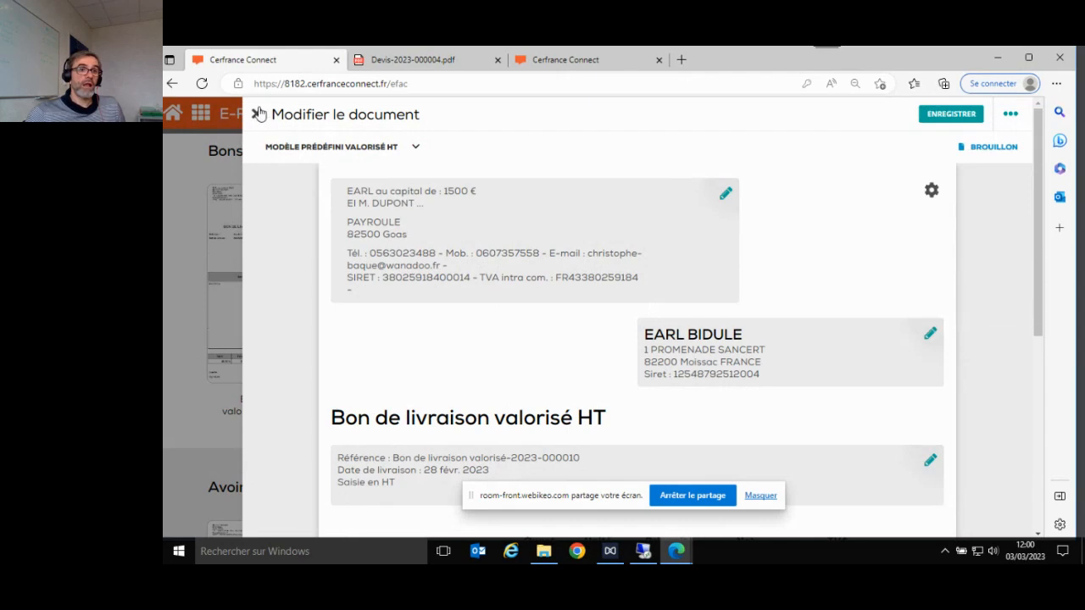
click(258, 119)
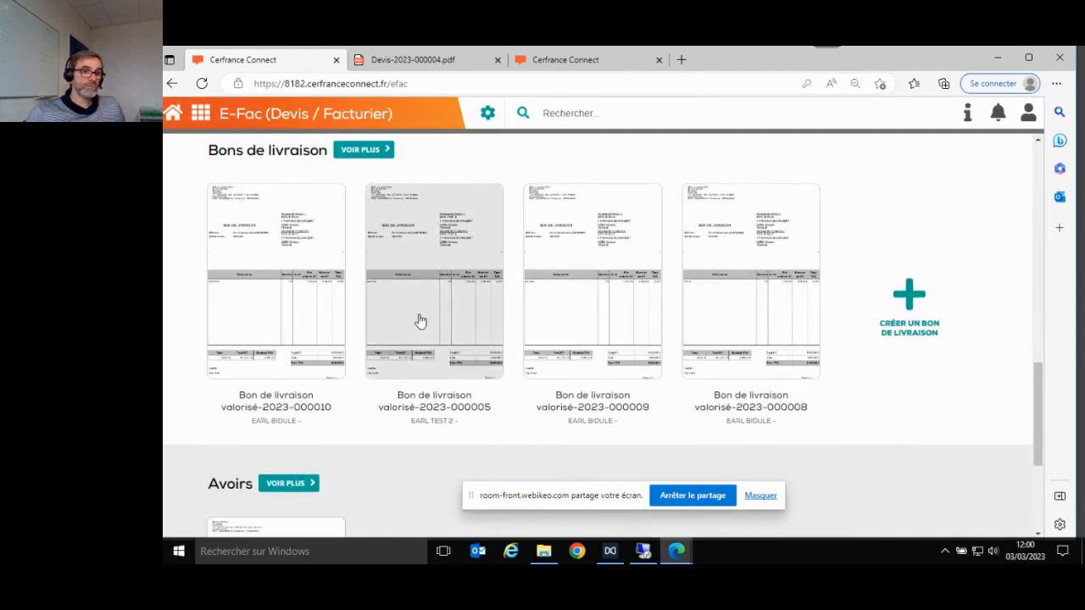
scroll(602, 342, up, 2)
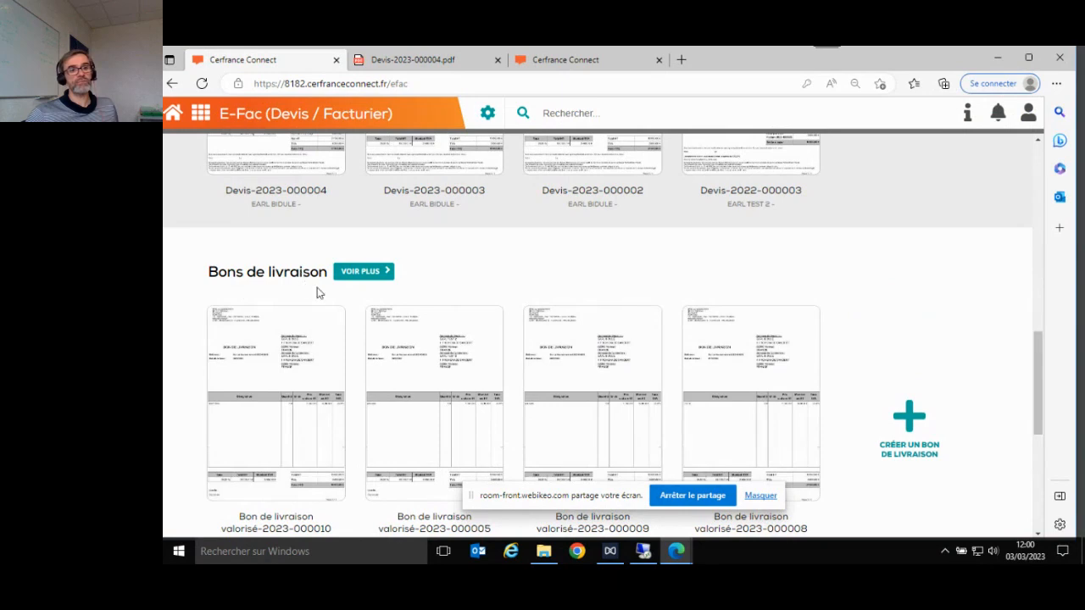
click(356, 272)
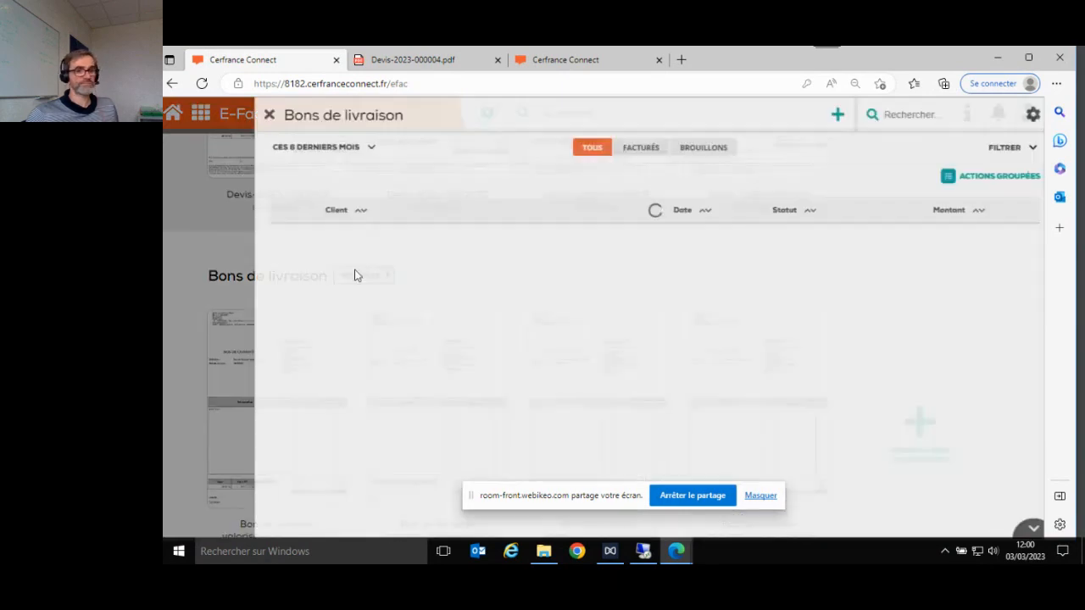
scroll(537, 323, down, 2)
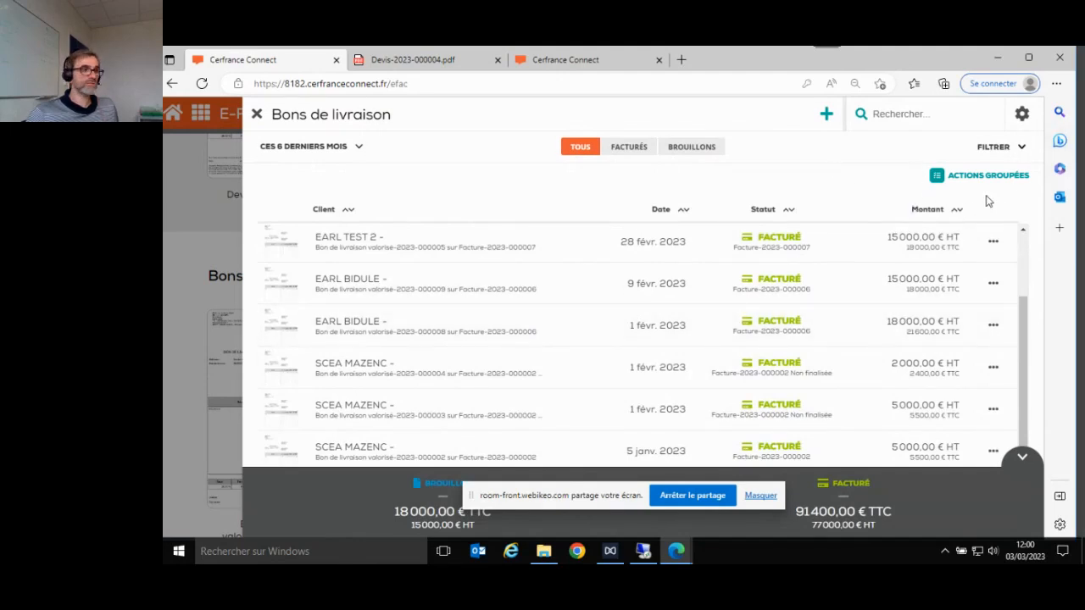
click(1007, 180)
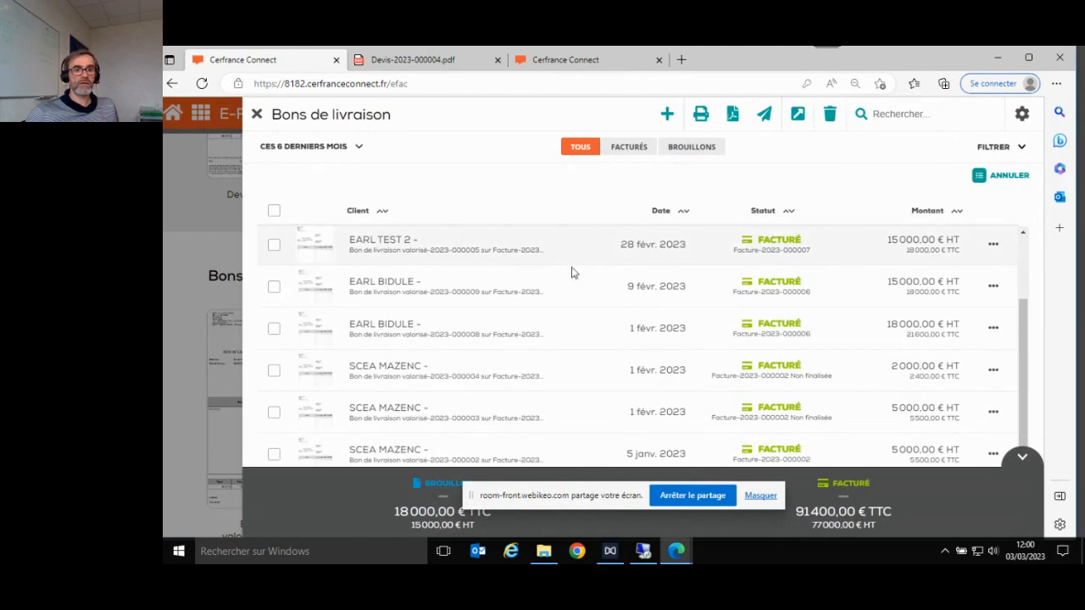
click(274, 288)
click(274, 341)
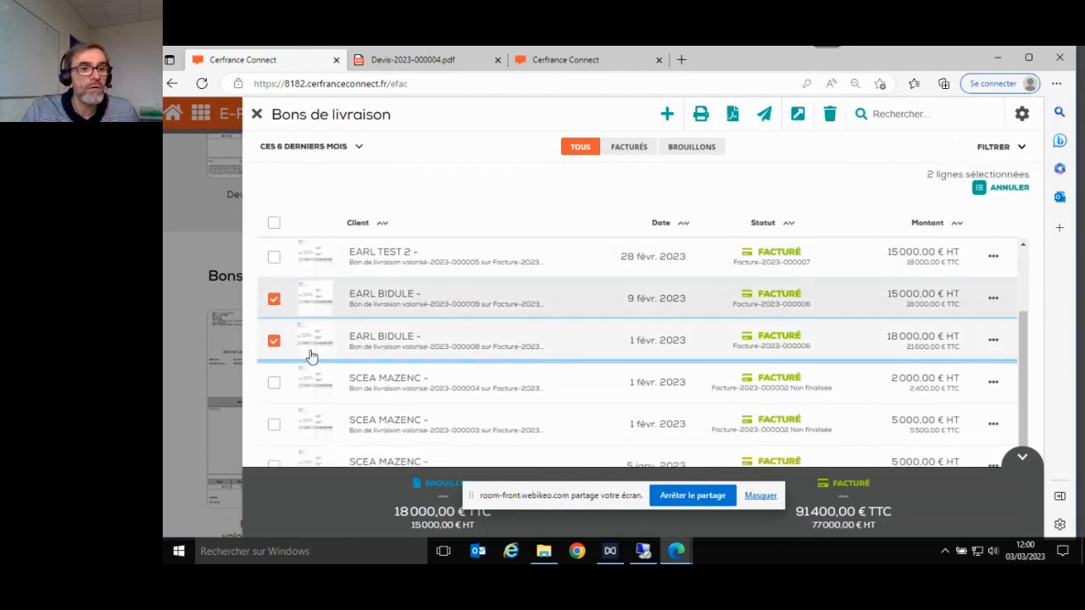
scroll(309, 347, up, 2)
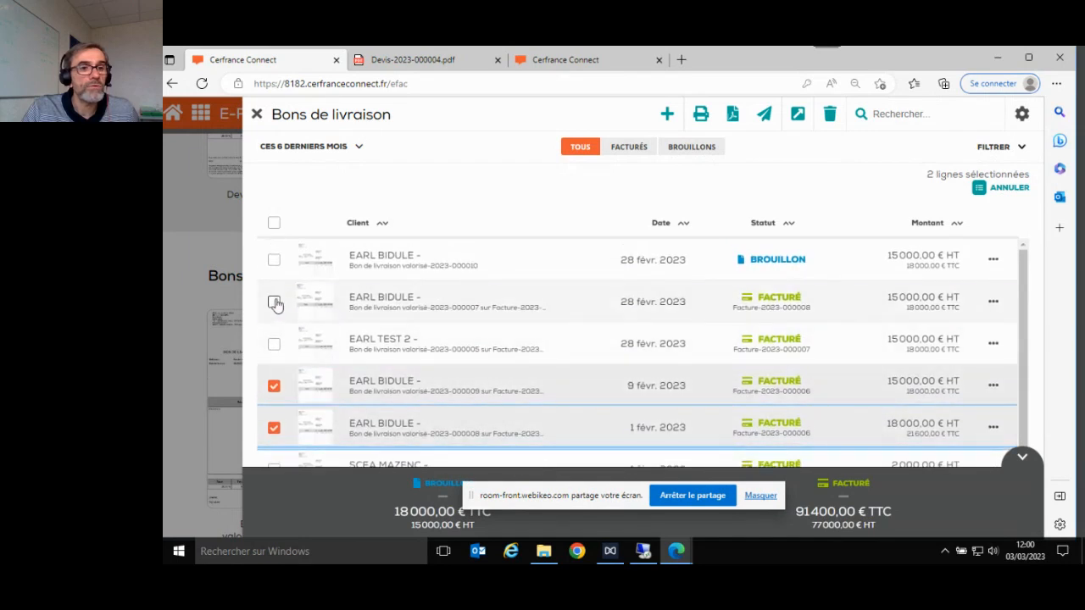
click(274, 302)
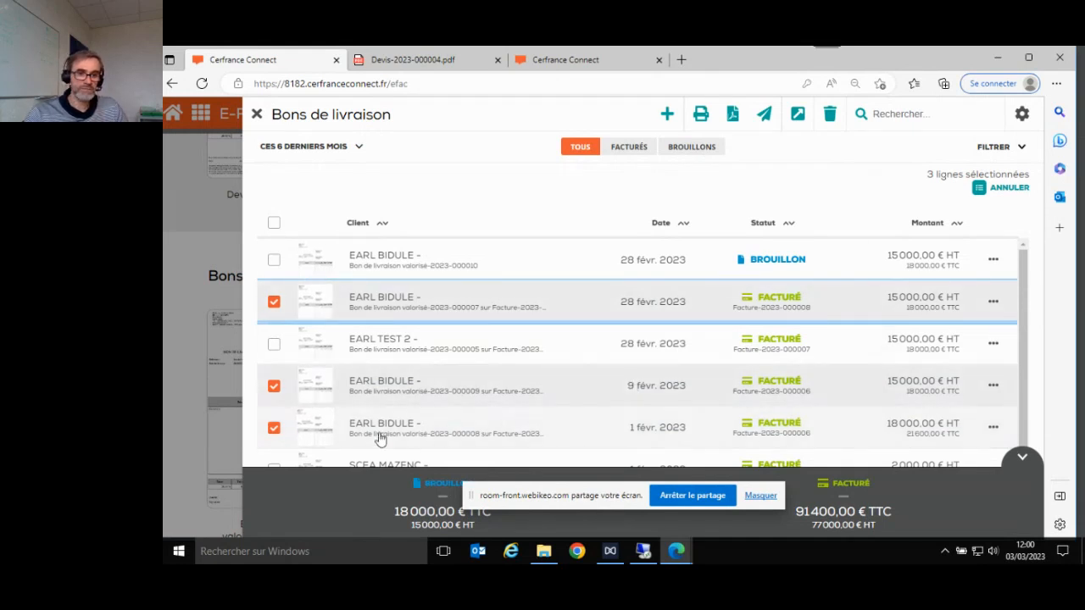
click(797, 123)
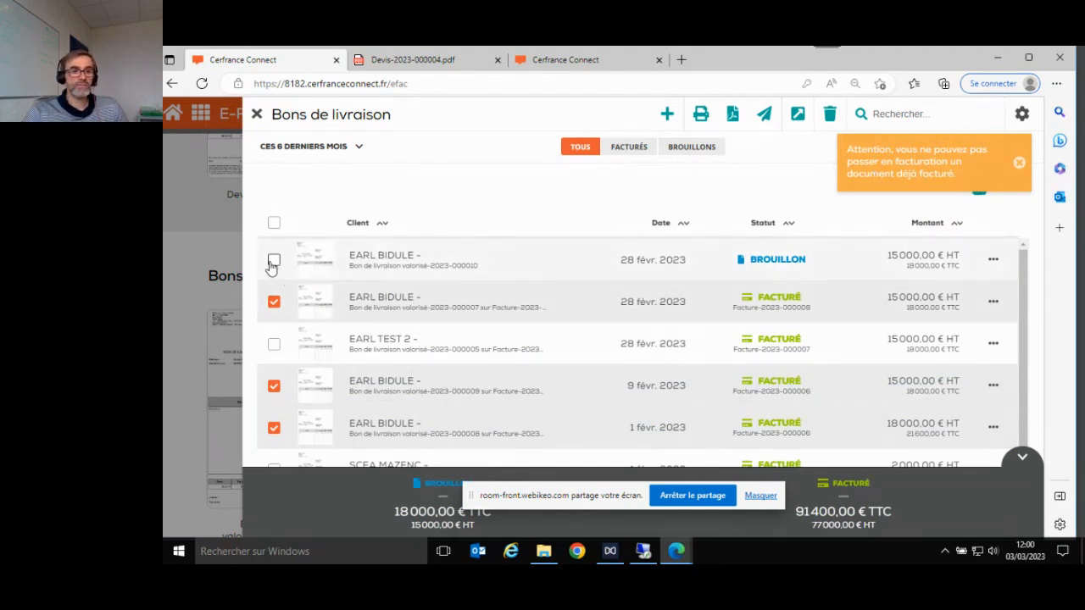
click(274, 302)
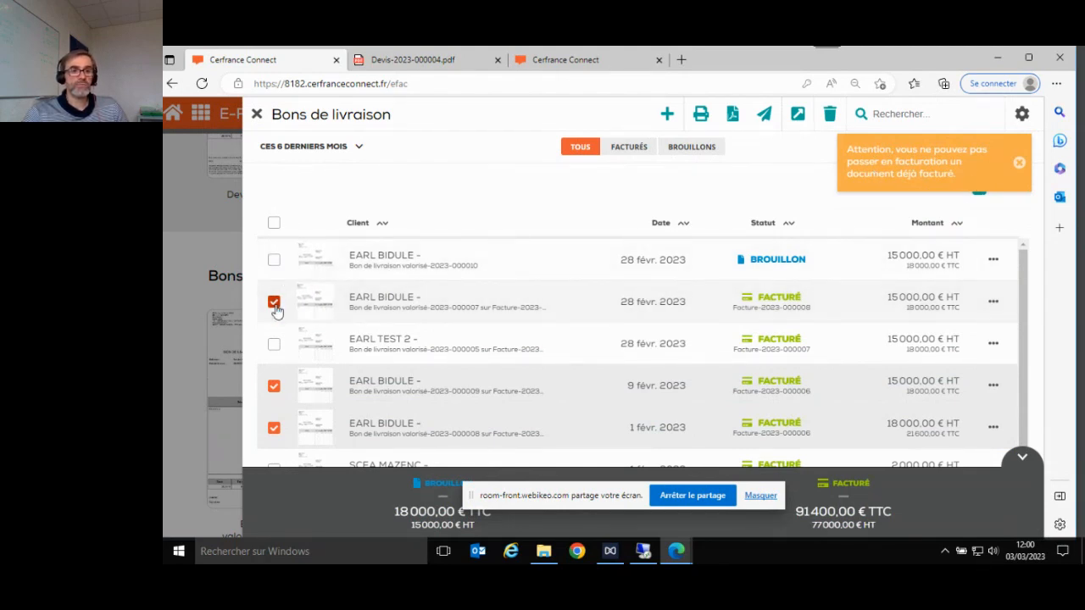
click(274, 387)
click(273, 427)
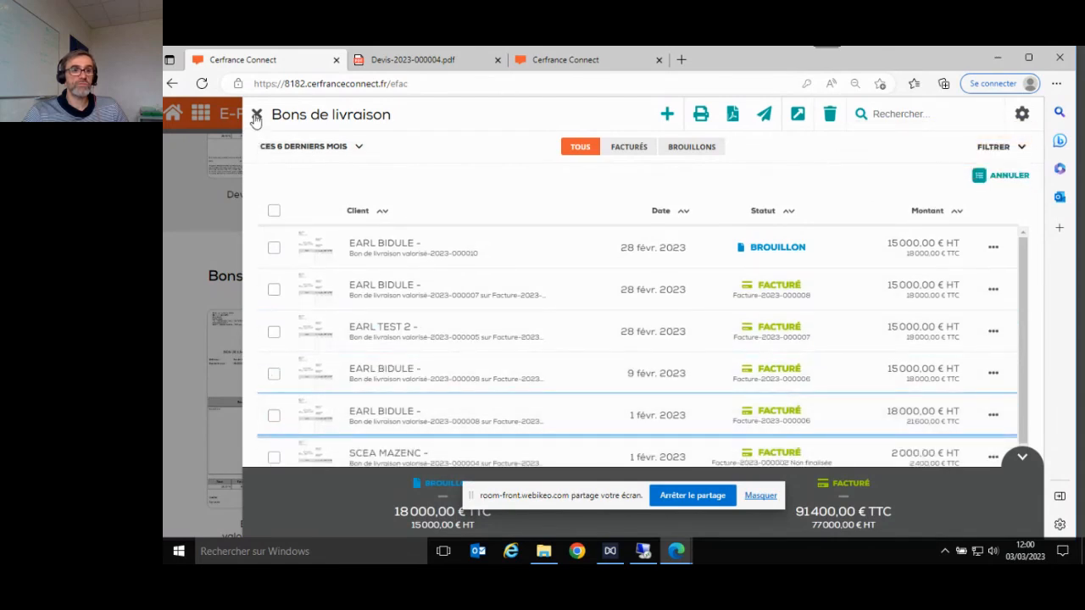
click(256, 115)
scroll(325, 303, up, 3)
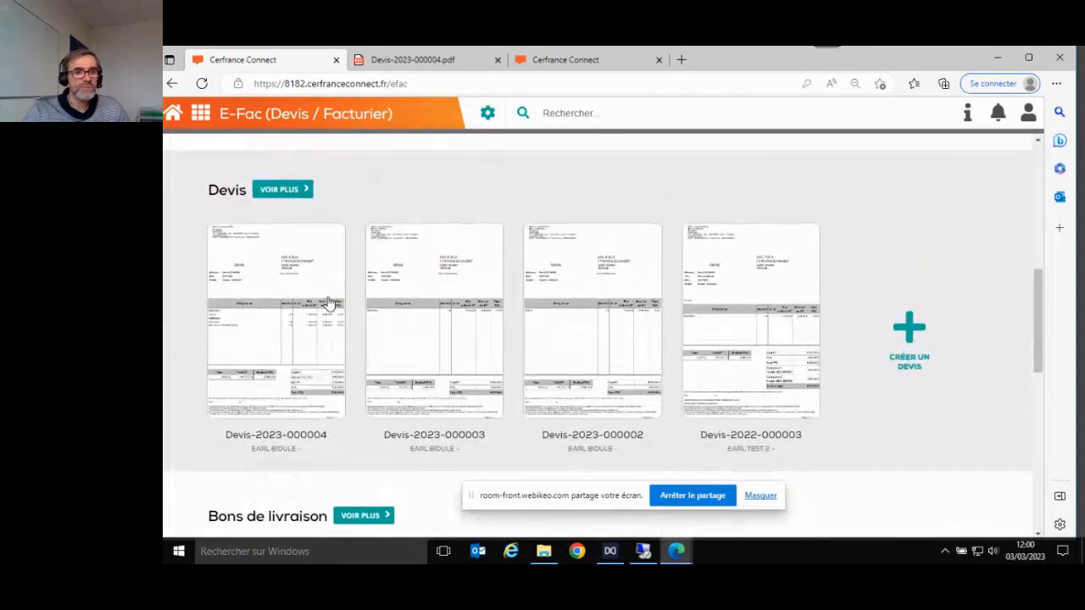
scroll(421, 327, up, 4)
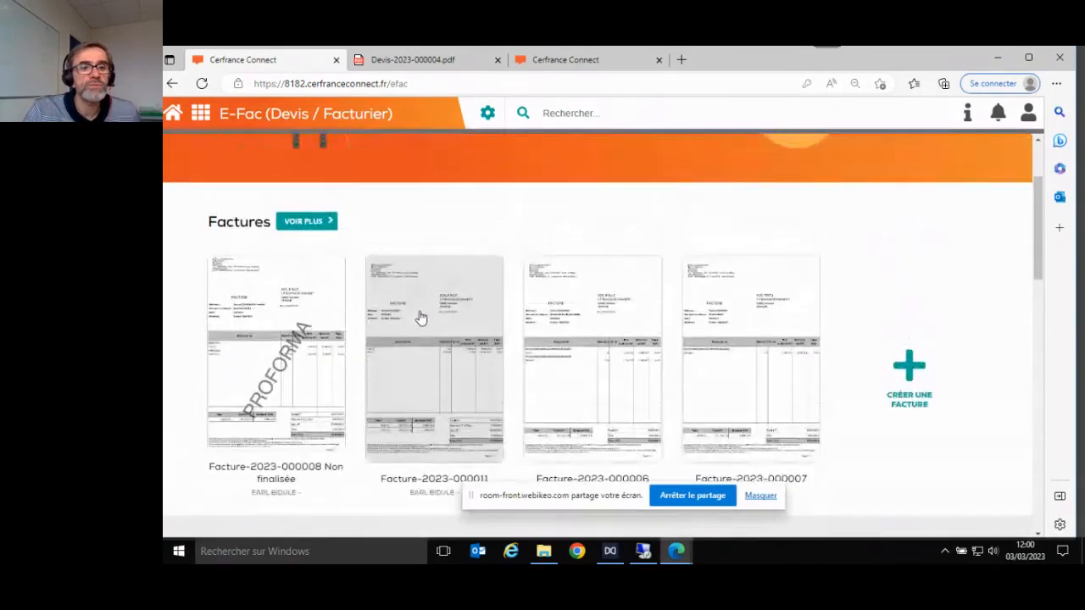
click(421, 328)
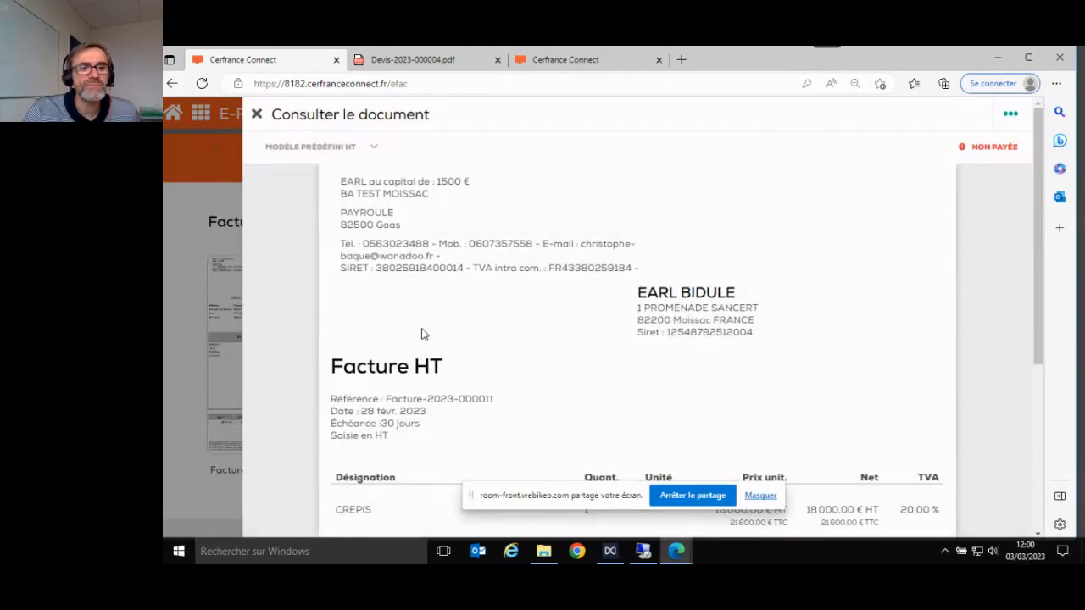
scroll(424, 340, down, 4)
scroll(427, 344, up, 3)
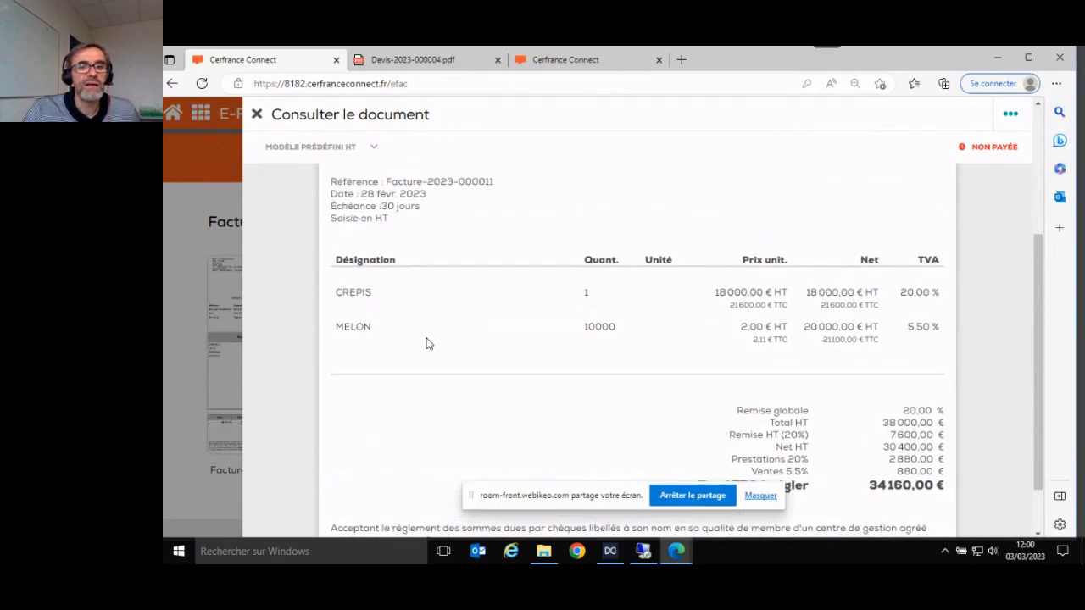
click(257, 115)
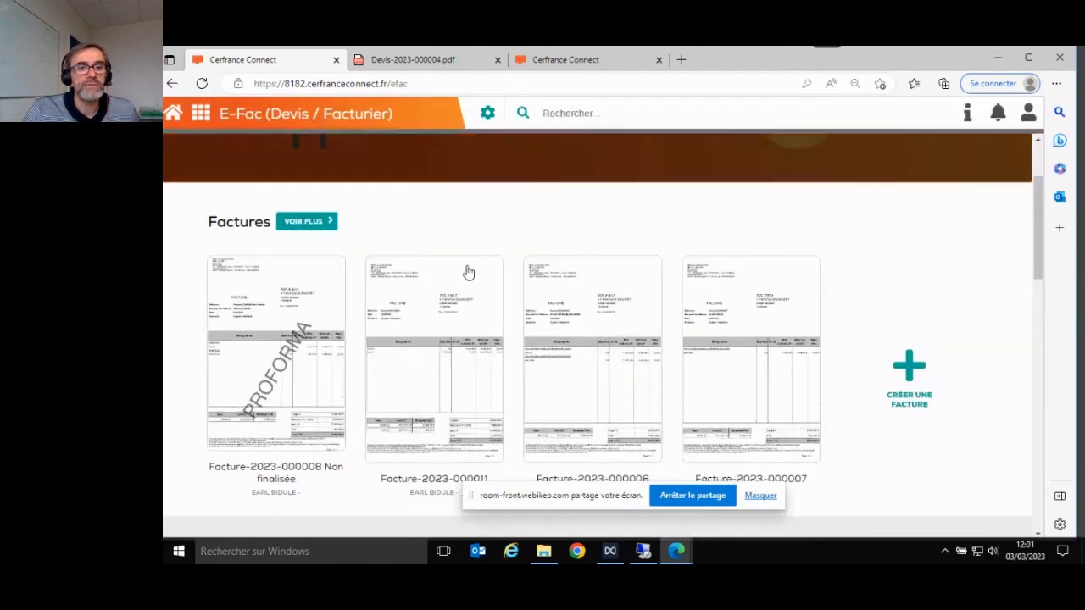
click(584, 334)
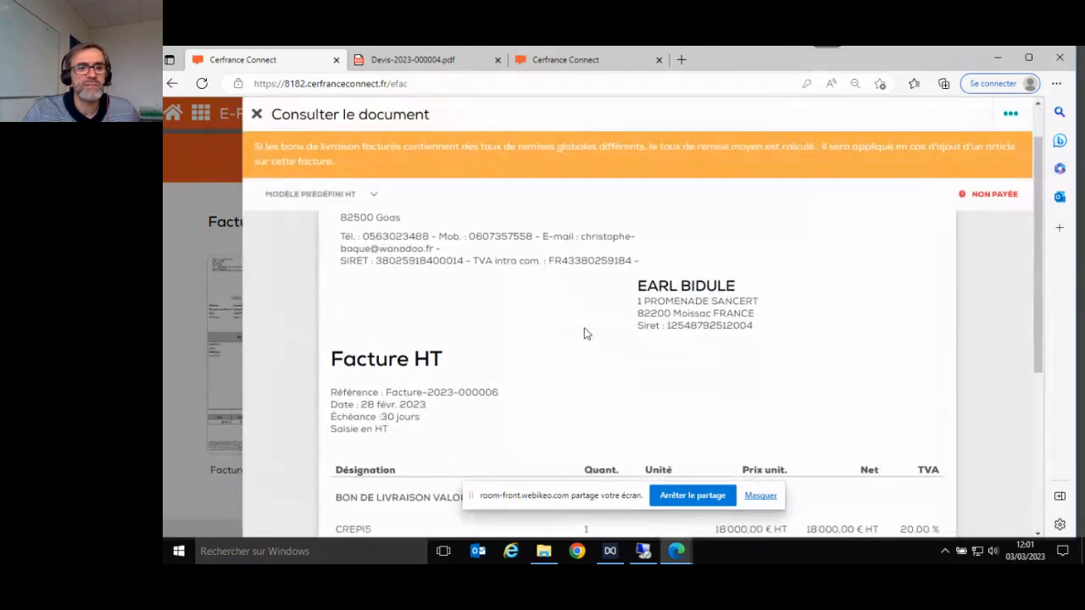
scroll(585, 333, down, 3)
scroll(584, 333, up, 5)
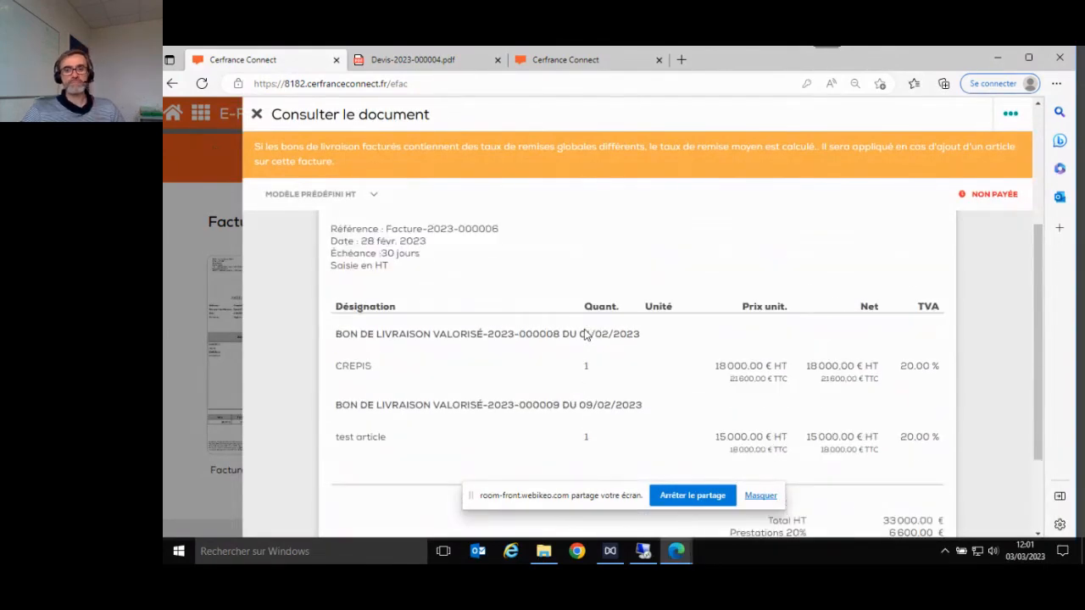
scroll(584, 333, down, 3)
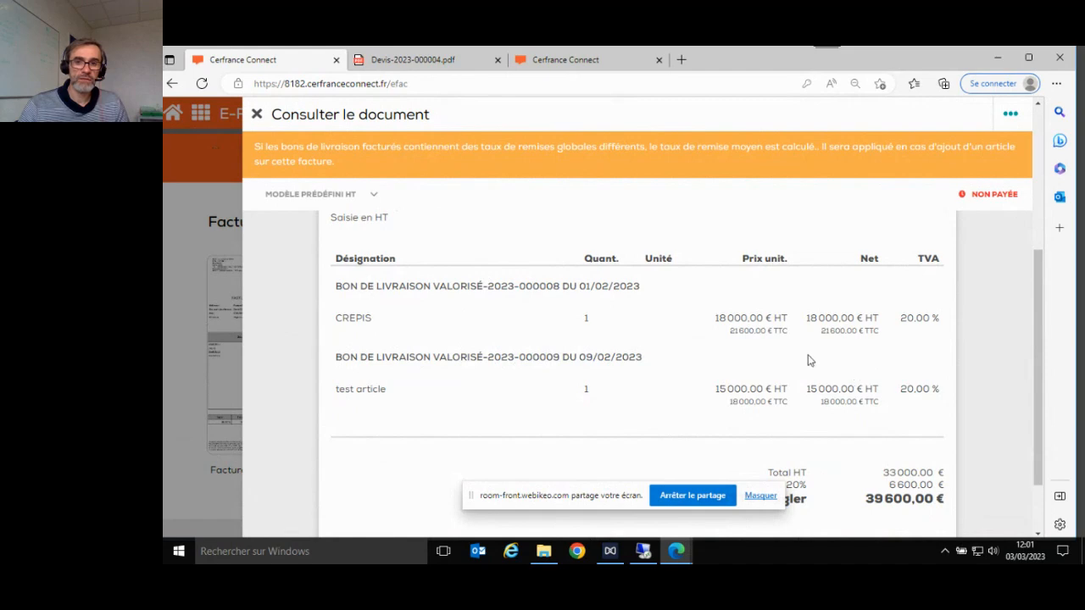
click(256, 115)
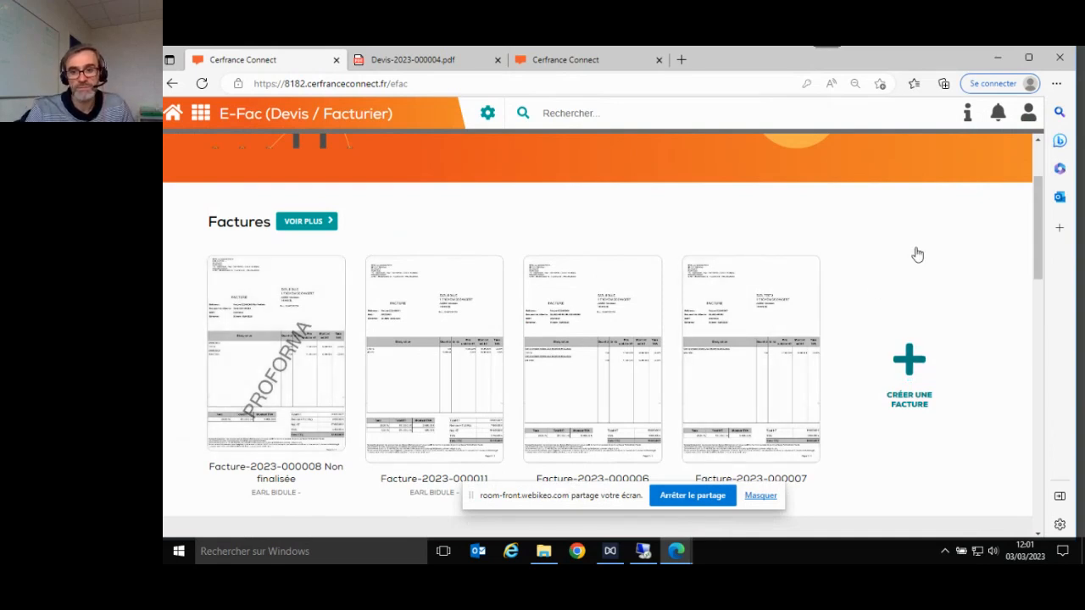
scroll(917, 254, down, 2)
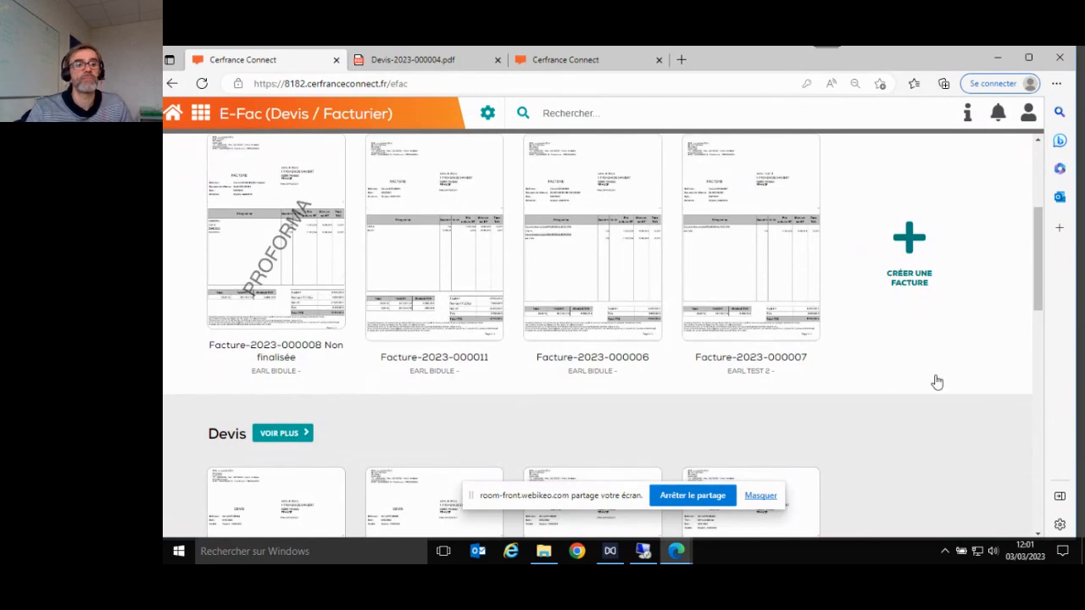
scroll(937, 383, down, 5)
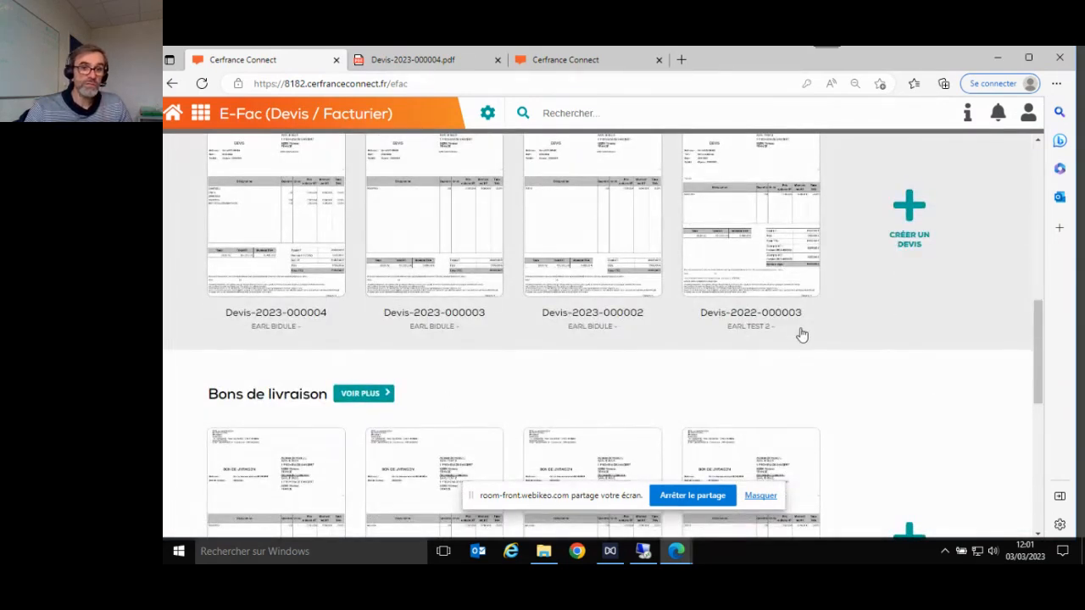
scroll(802, 334, up, 3)
click(279, 314)
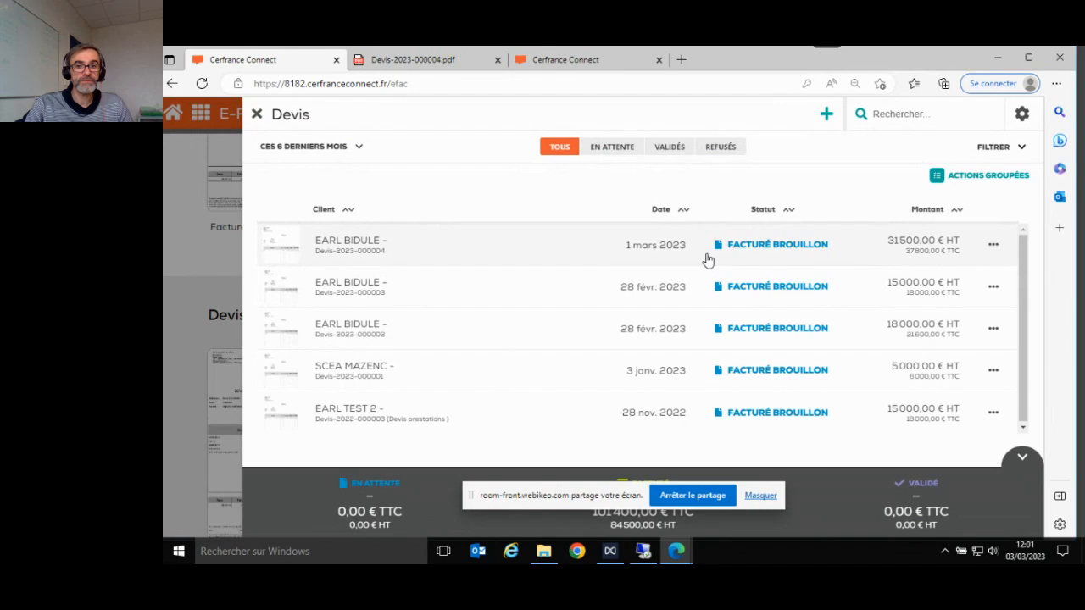
click(941, 176)
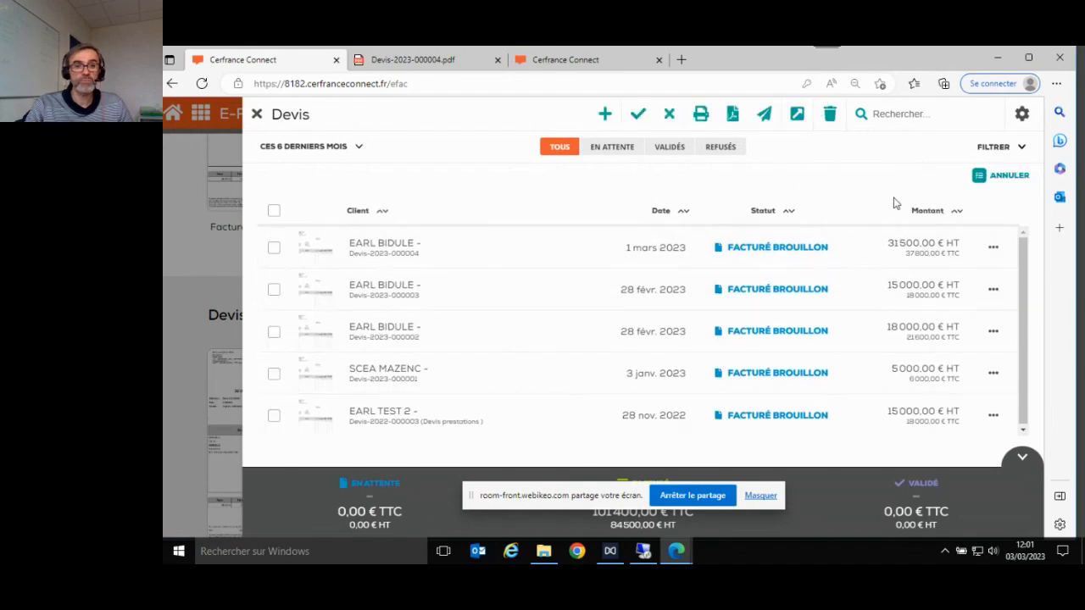
click(274, 247)
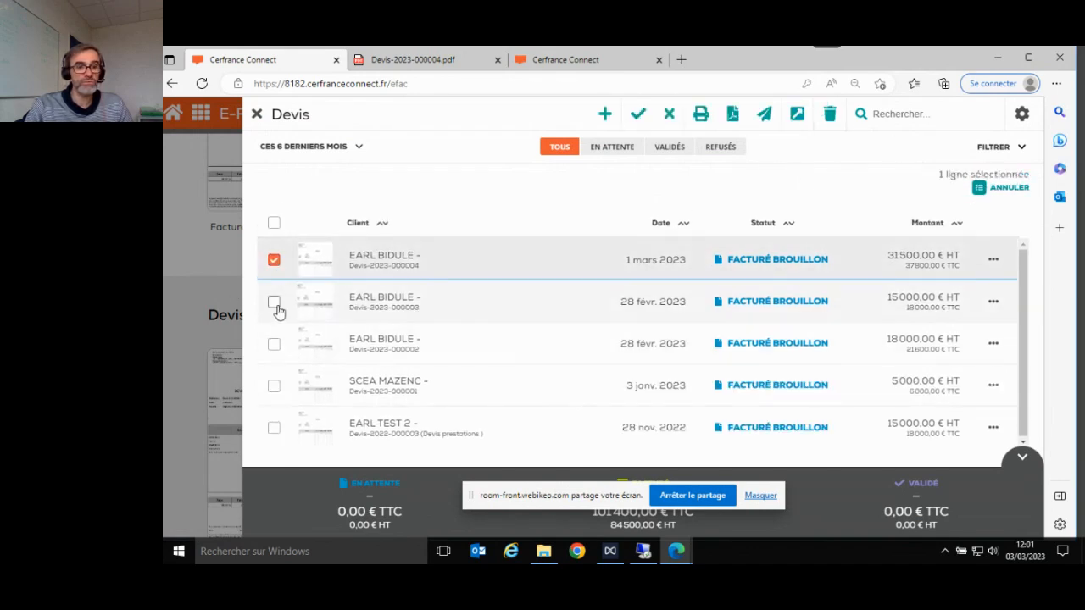
click(274, 301)
click(274, 344)
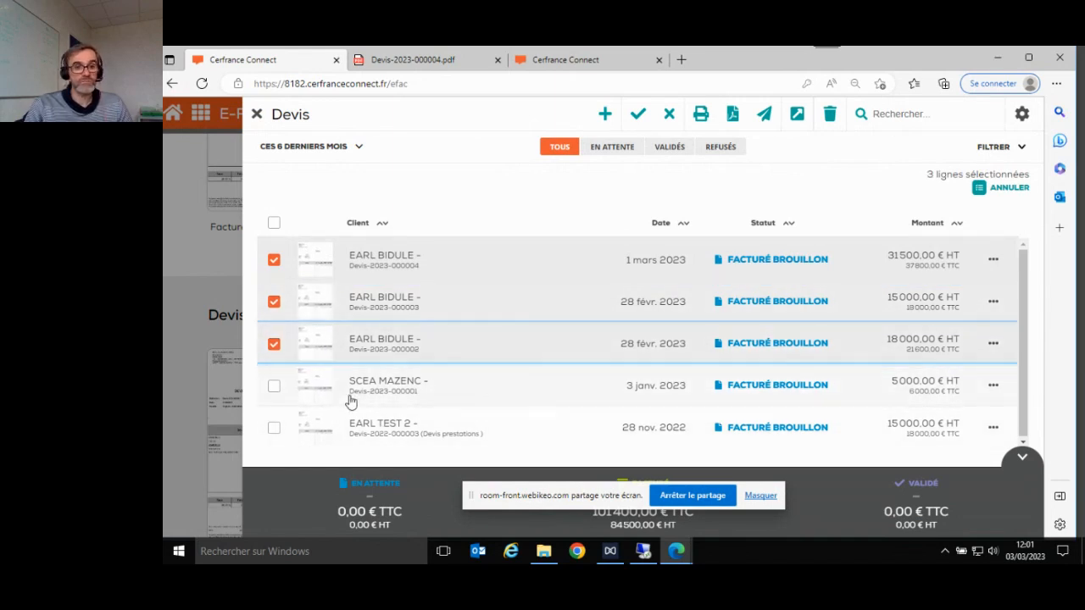
click(794, 117)
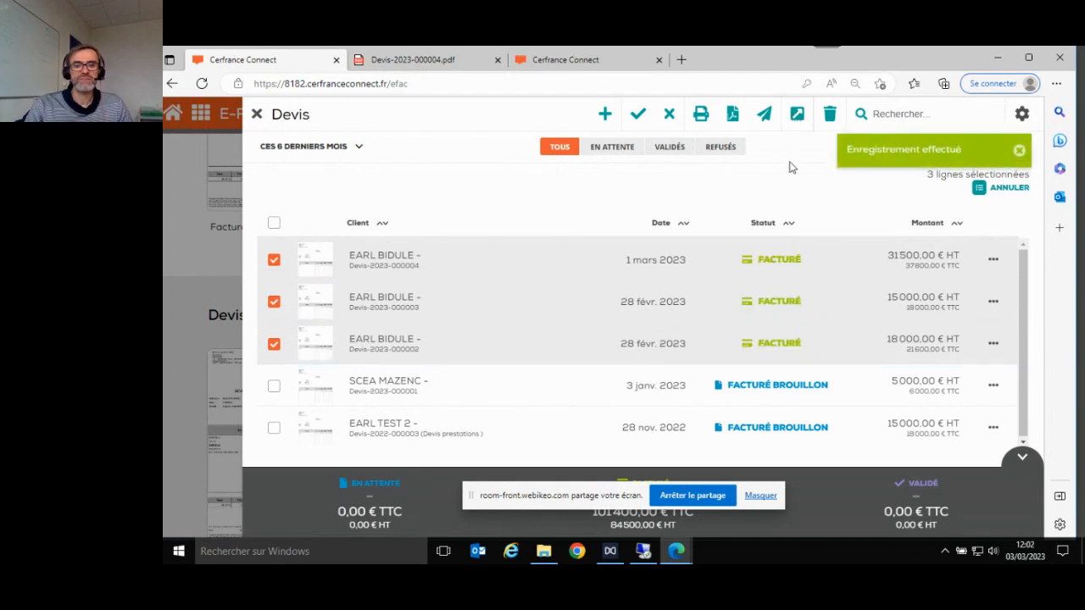
click(257, 116)
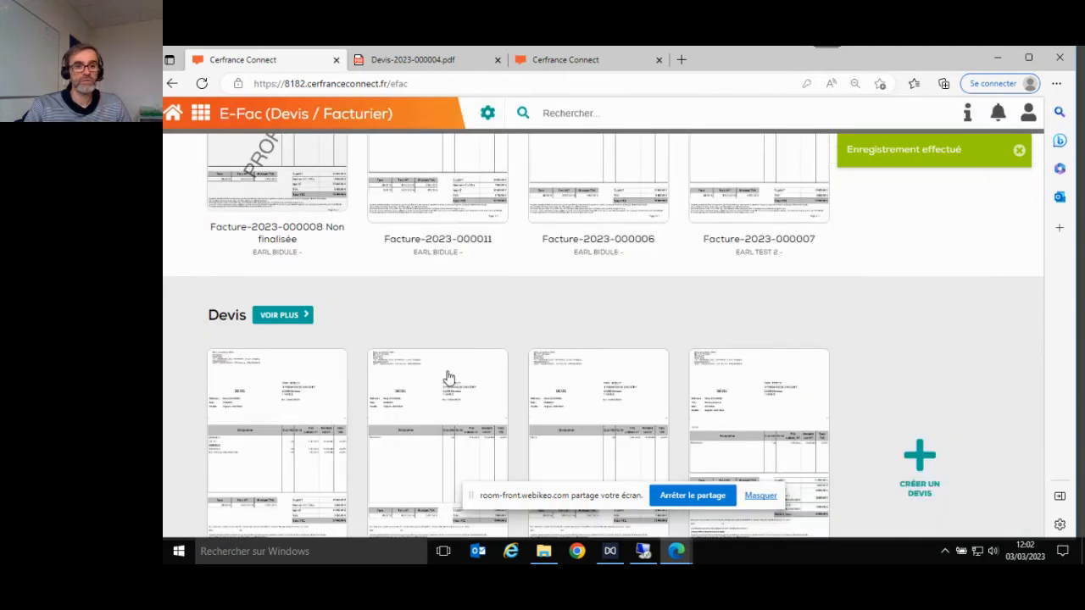
scroll(194, 344, up, 3)
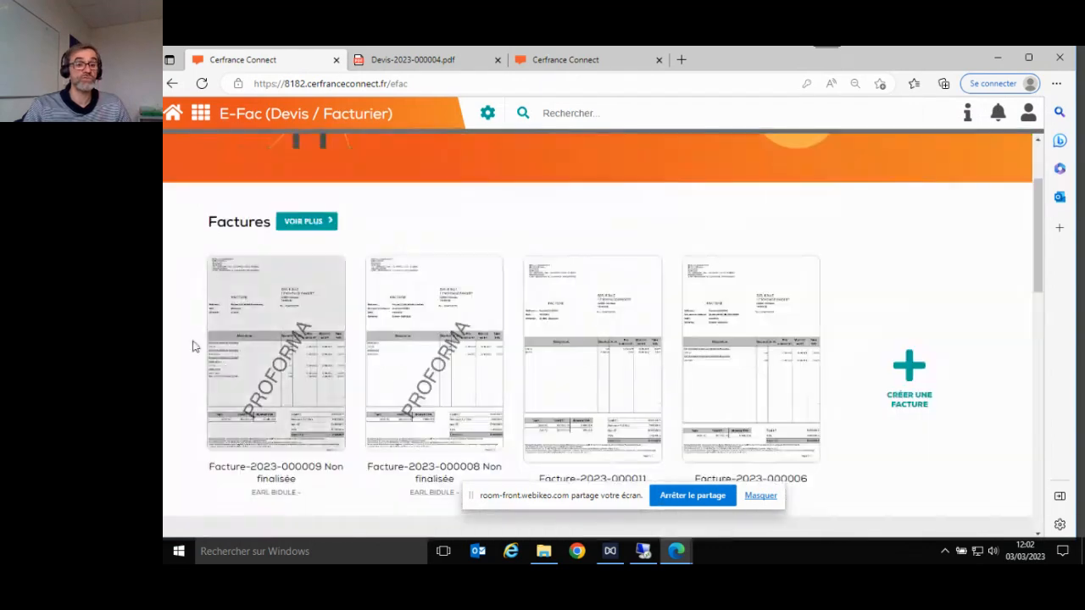
click(262, 363)
scroll(517, 347, down, 5)
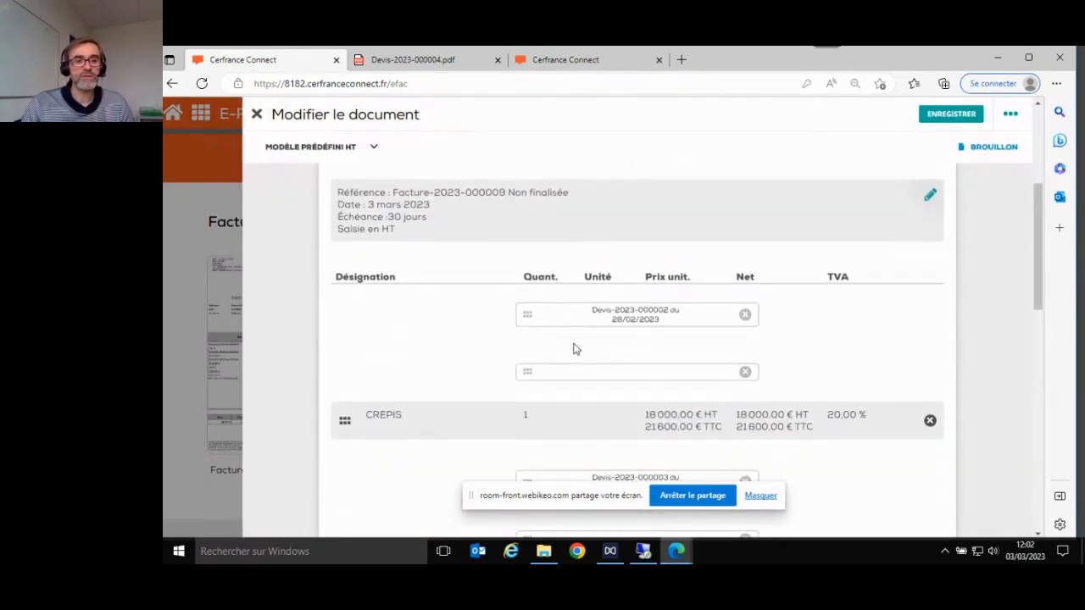
scroll(573, 348, down, 3)
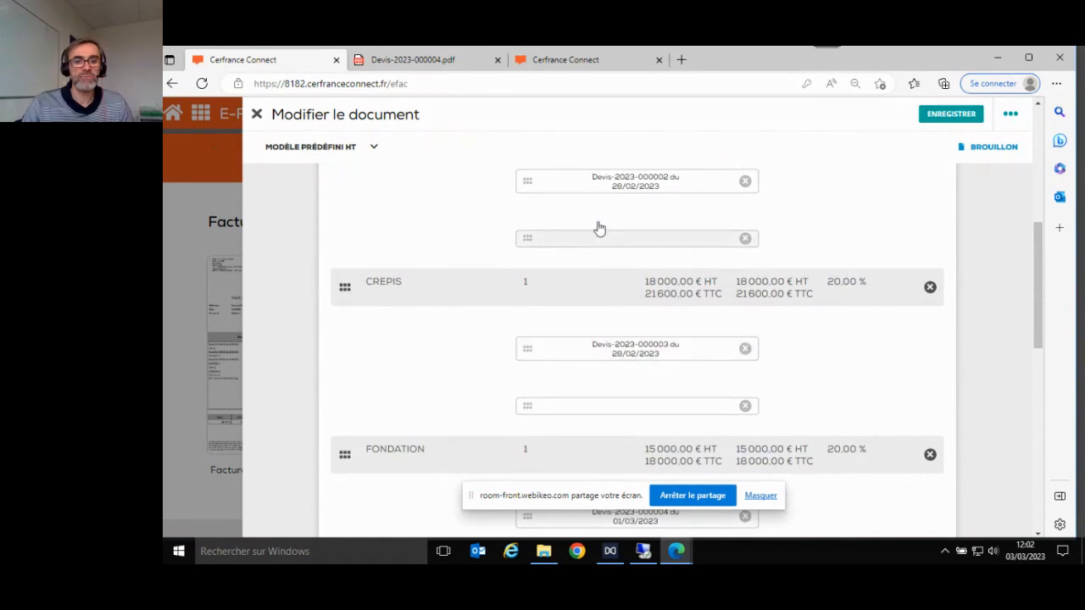
scroll(628, 288, down, 3)
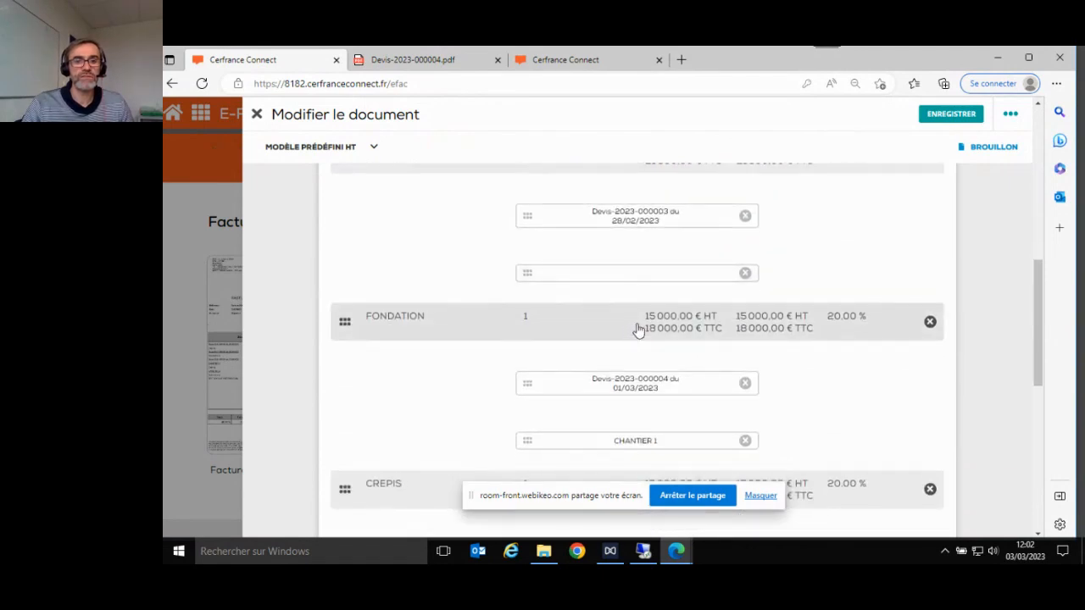
click(745, 276)
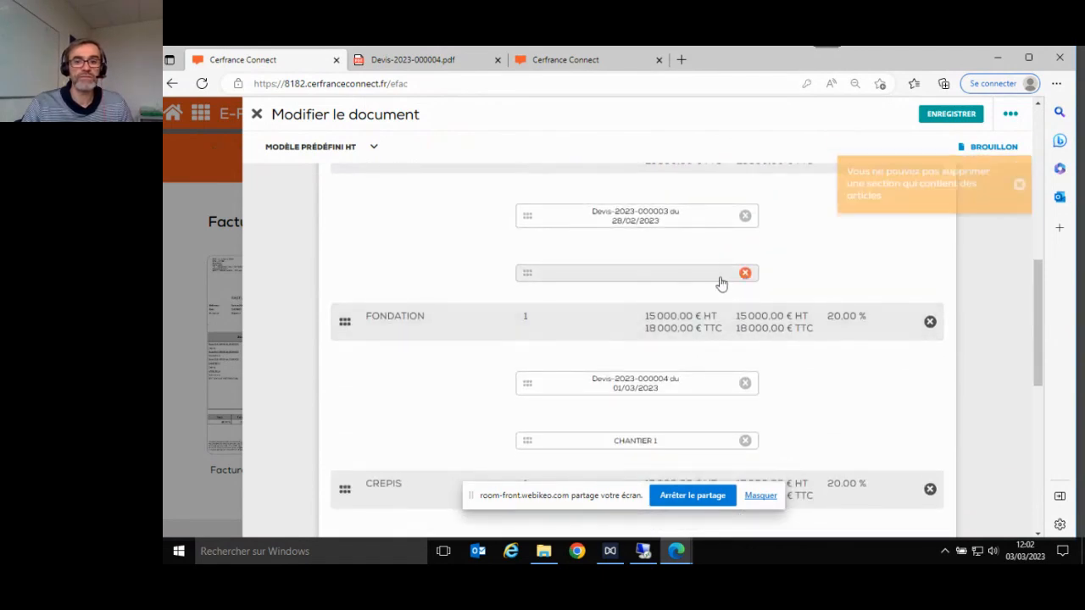
scroll(747, 290, up, 3)
scroll(678, 314, up, 3)
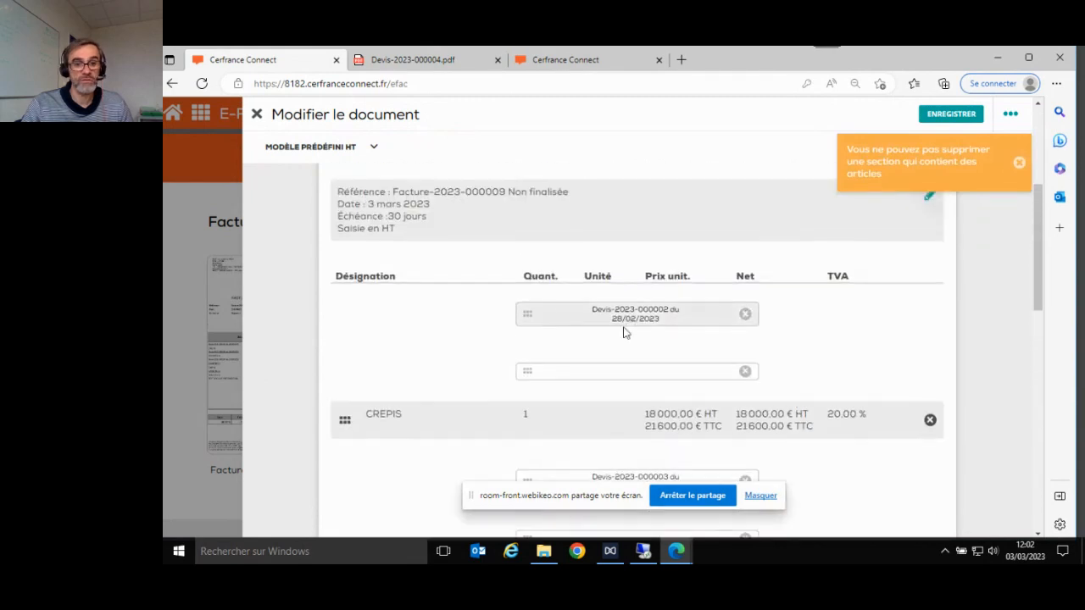
scroll(640, 343, down, 3)
scroll(639, 343, down, 1)
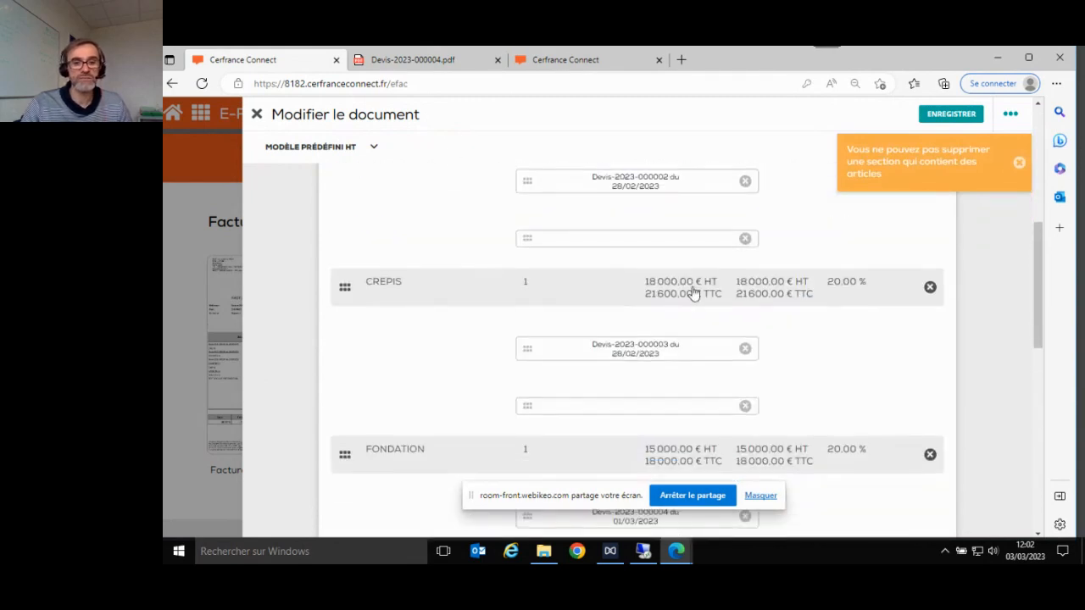
scroll(618, 308, down, 3)
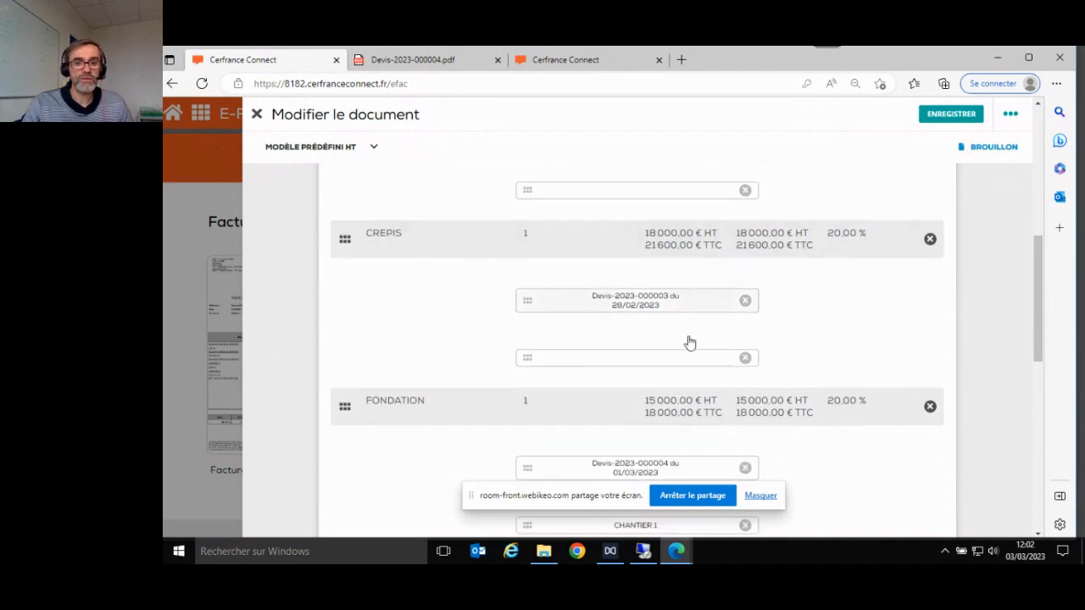
scroll(673, 348, down, 3)
scroll(644, 369, down, 3)
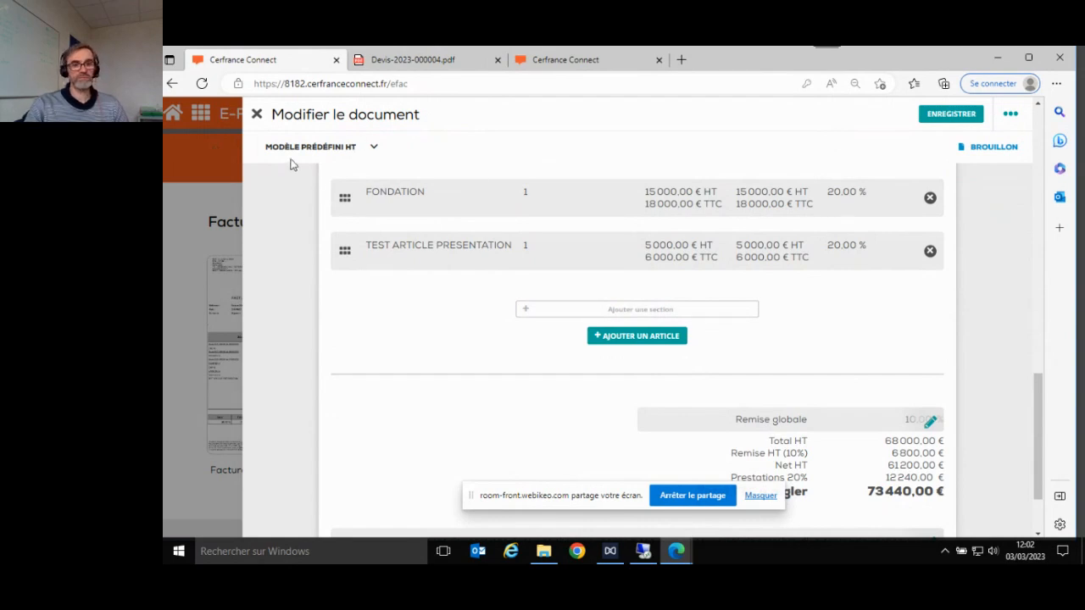
click(257, 116)
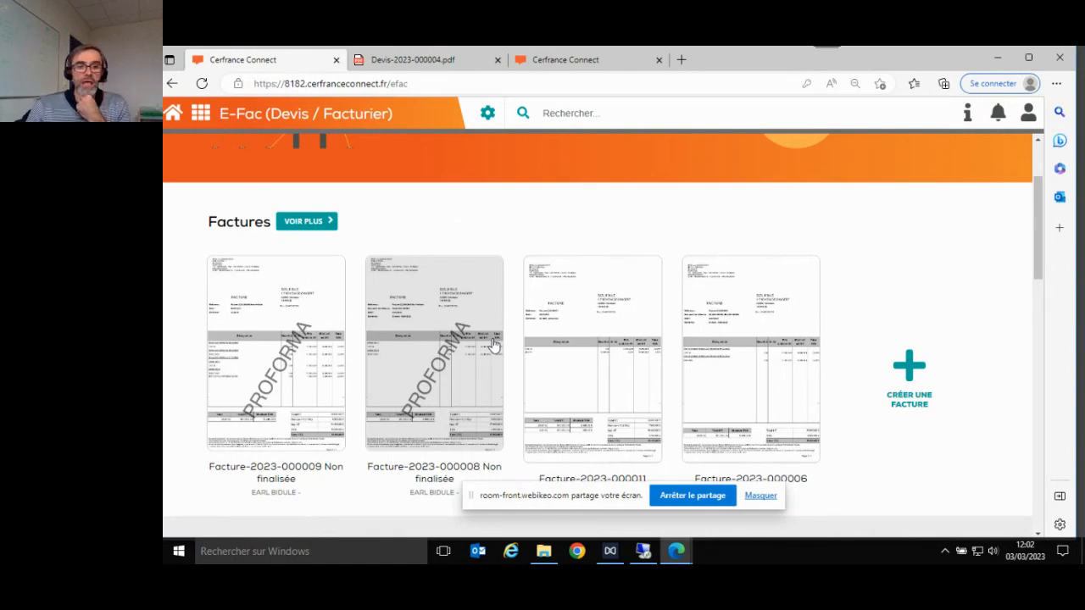
- Review the E-Fac dashboard's quotes and delivery notes, then return to the Cerfrance Connect home page
scroll(493, 343, down, 5)
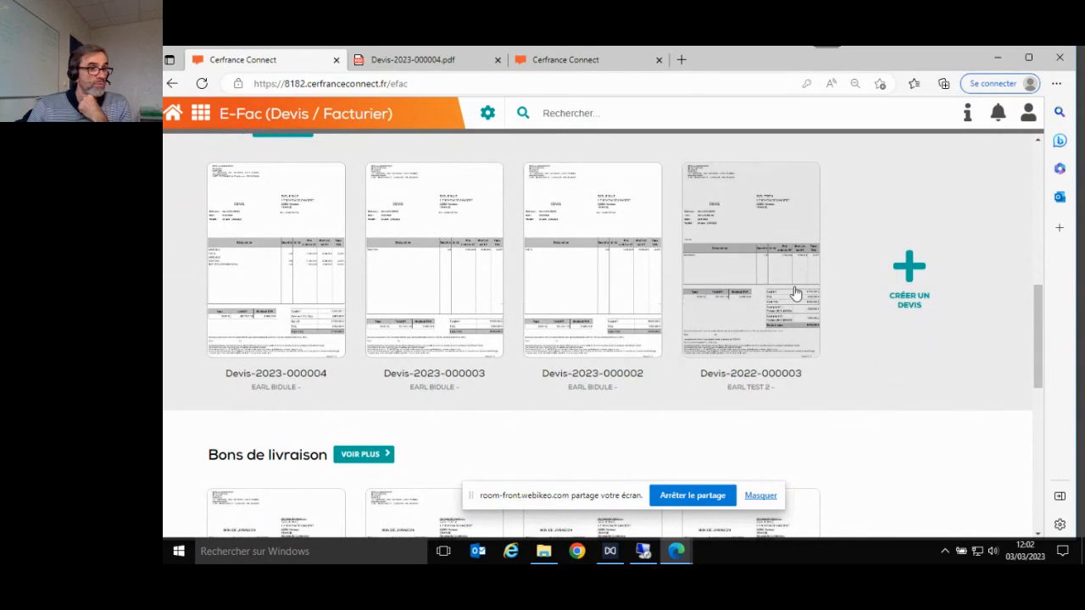
scroll(593, 335, down, 3)
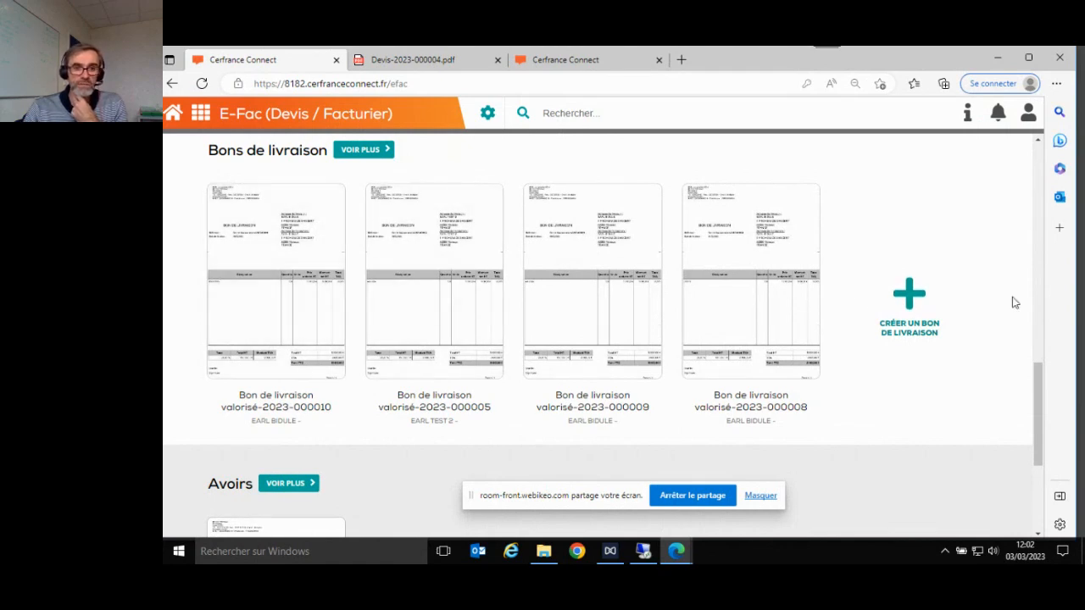
scroll(875, 359, up, 1)
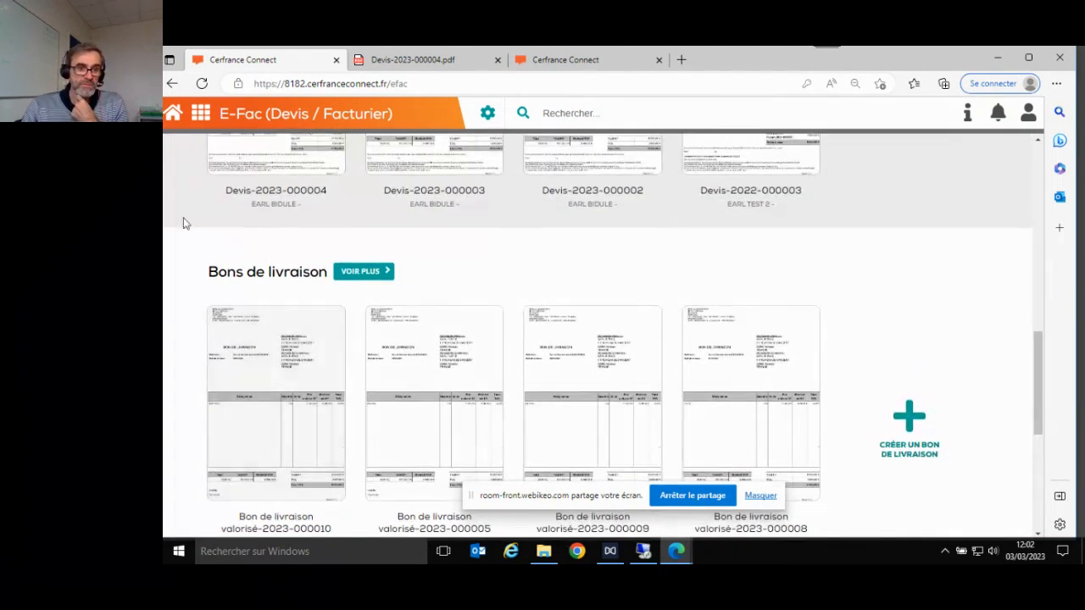
click(174, 115)
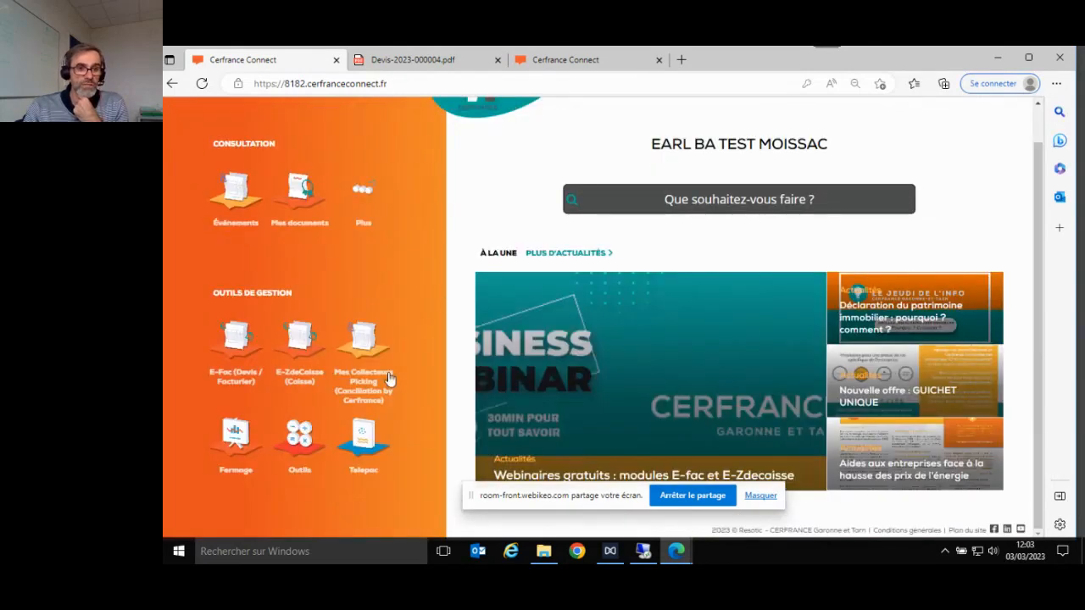
- Reopen E-Fac (Devis / Facturier) and browse its Factures, Devis, Bons de livraison and Avoirs sections
click(238, 342)
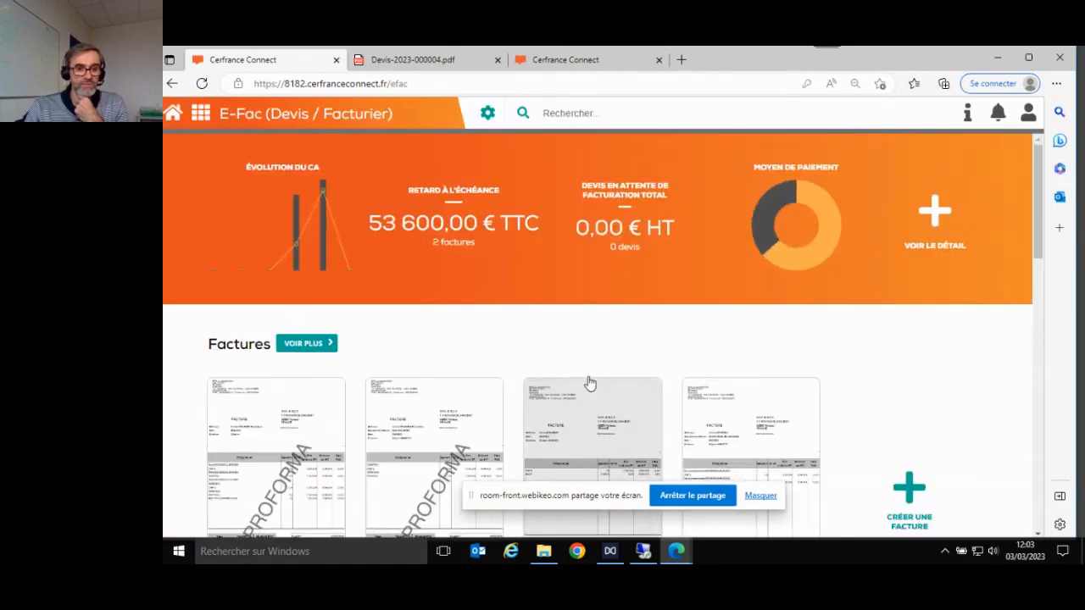
scroll(590, 390, down, 3)
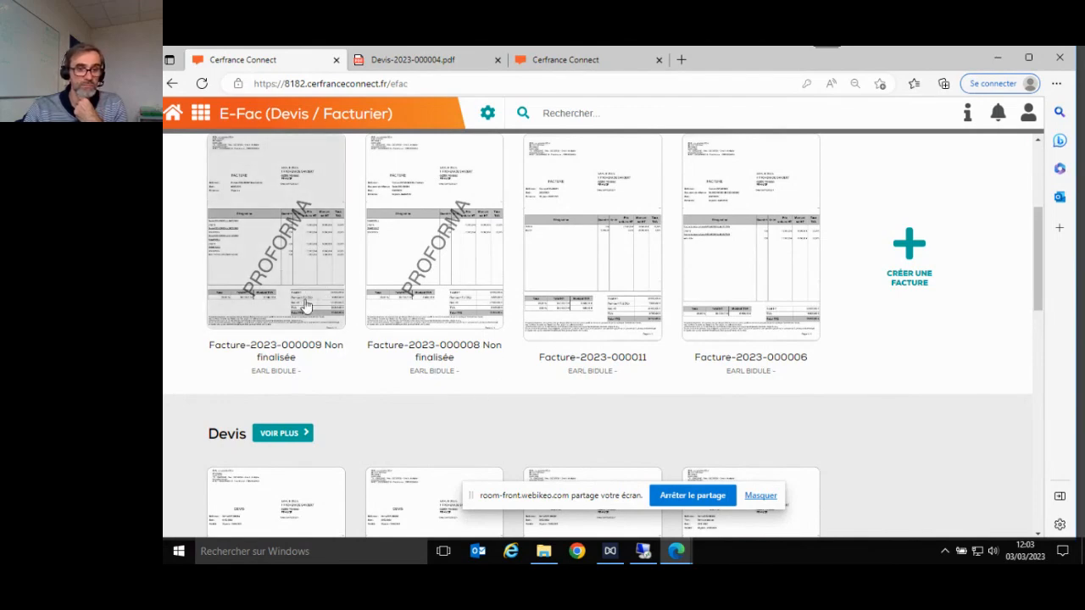
scroll(310, 314, down, 1)
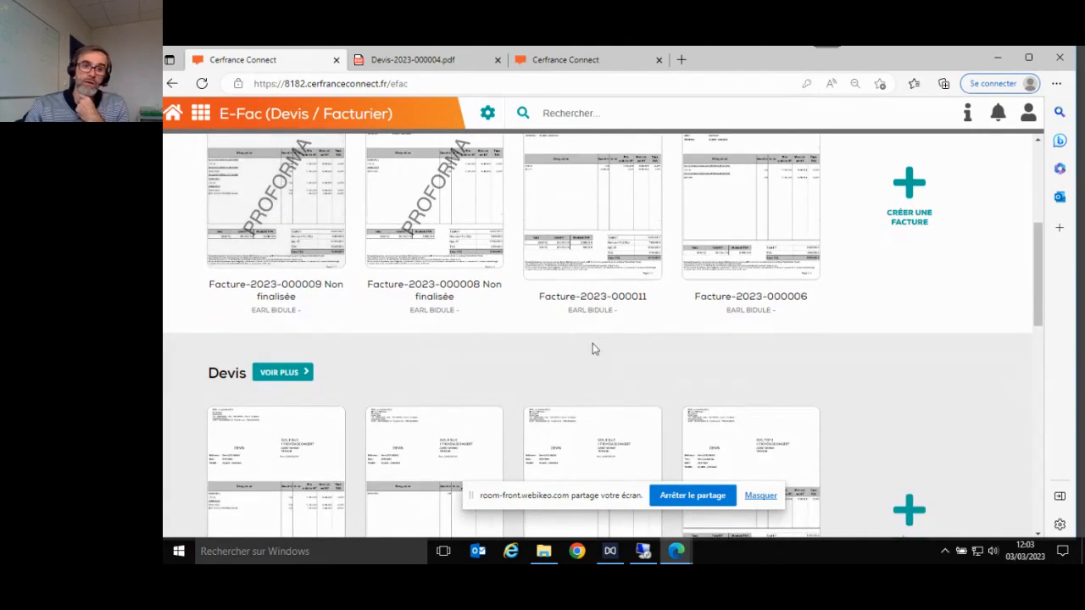
scroll(495, 377, down, 8)
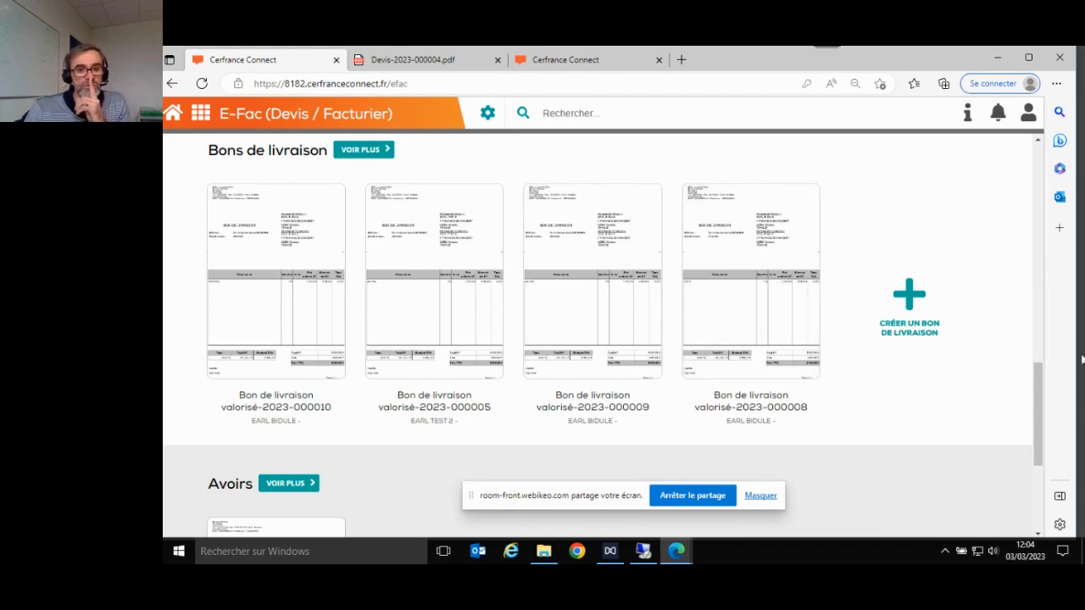
scroll(902, 391, down, 3)
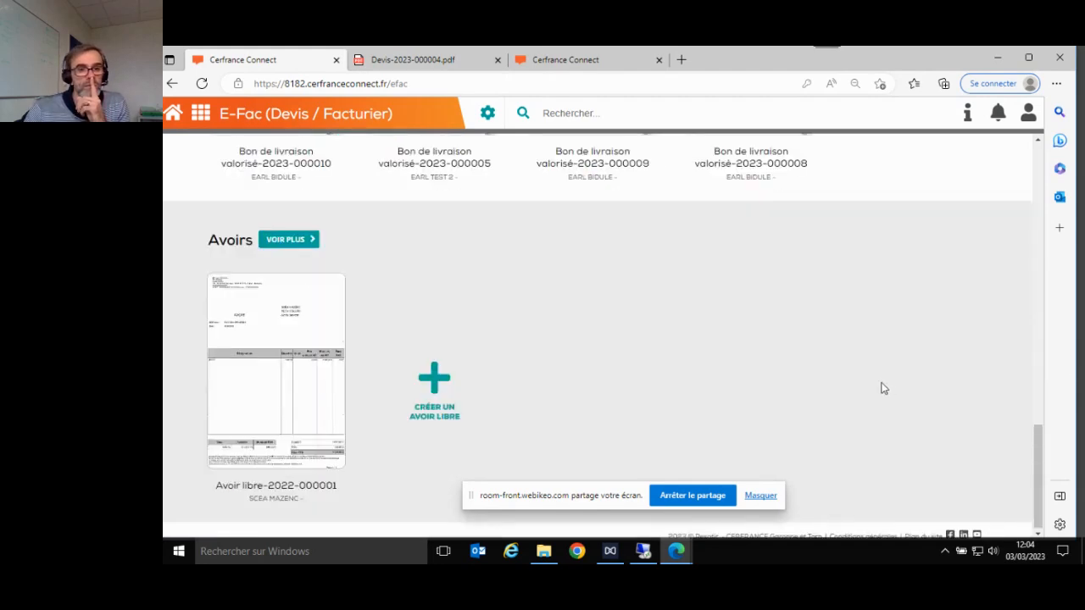
scroll(886, 388, up, 7)
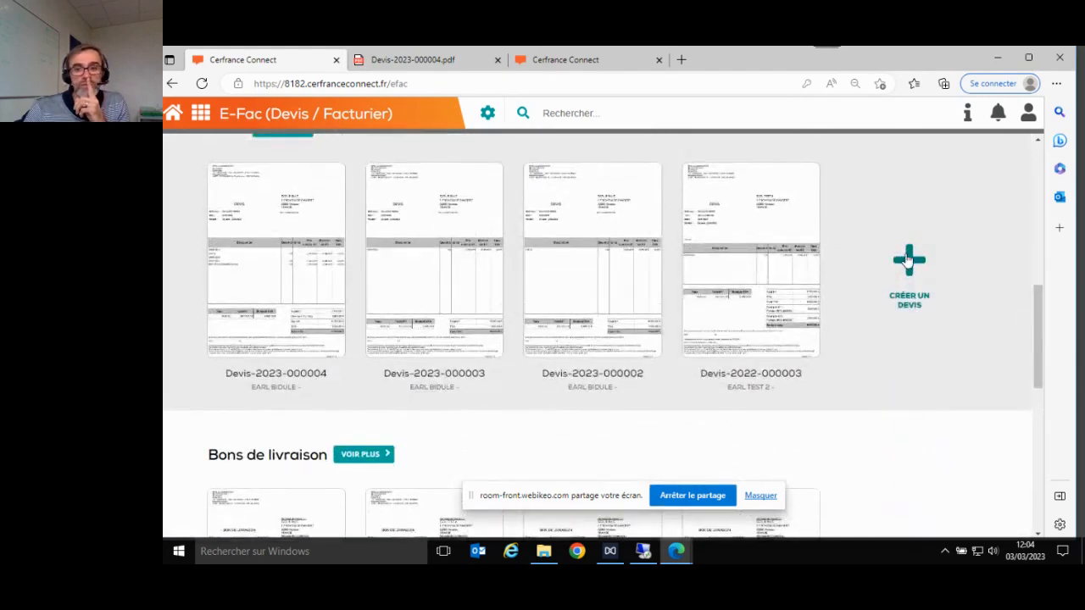
- Start a new quote and add a FONDATION article line at 15 000,00 € HT
click(904, 307)
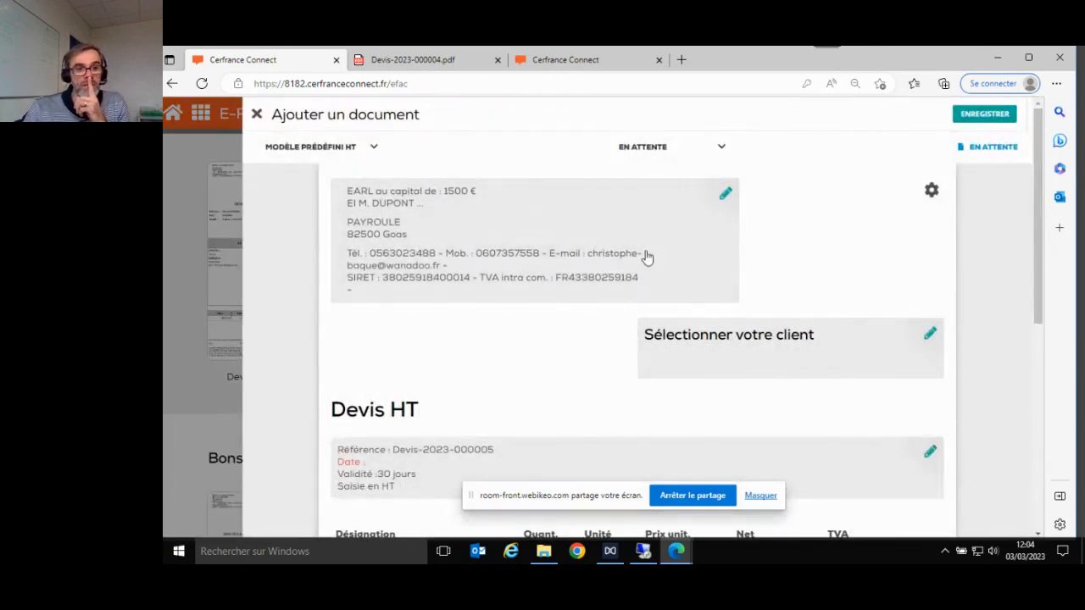
scroll(707, 234, down, 6)
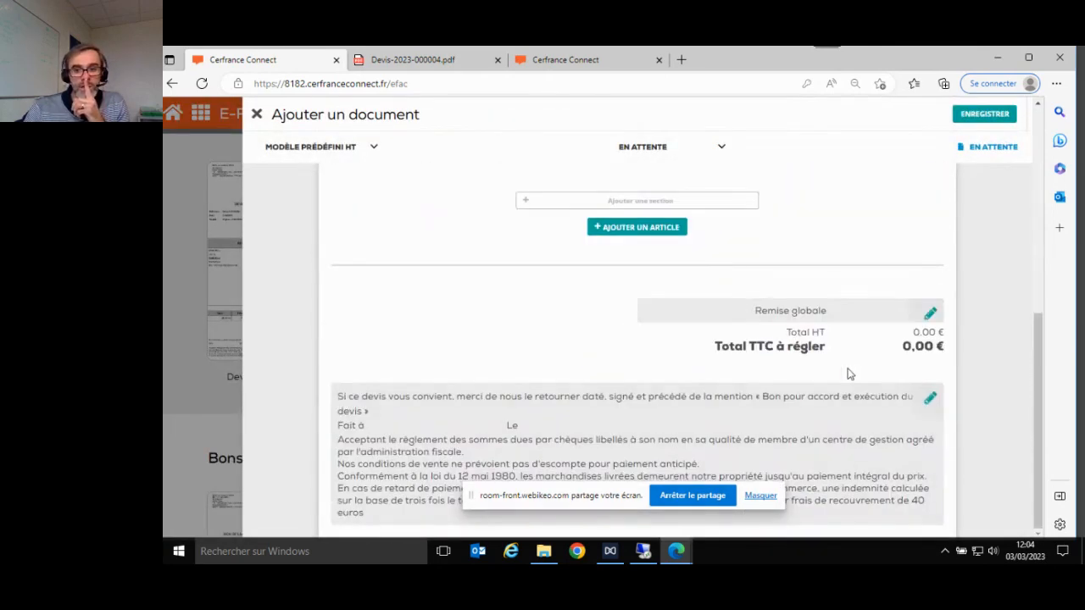
scroll(922, 368, up, 6)
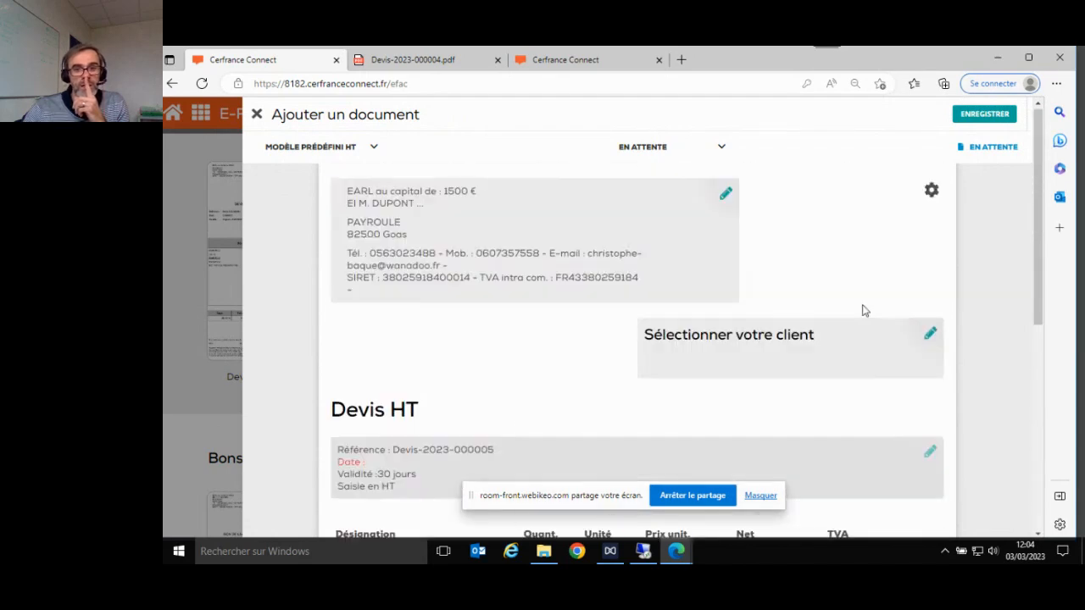
scroll(867, 381, down, 3)
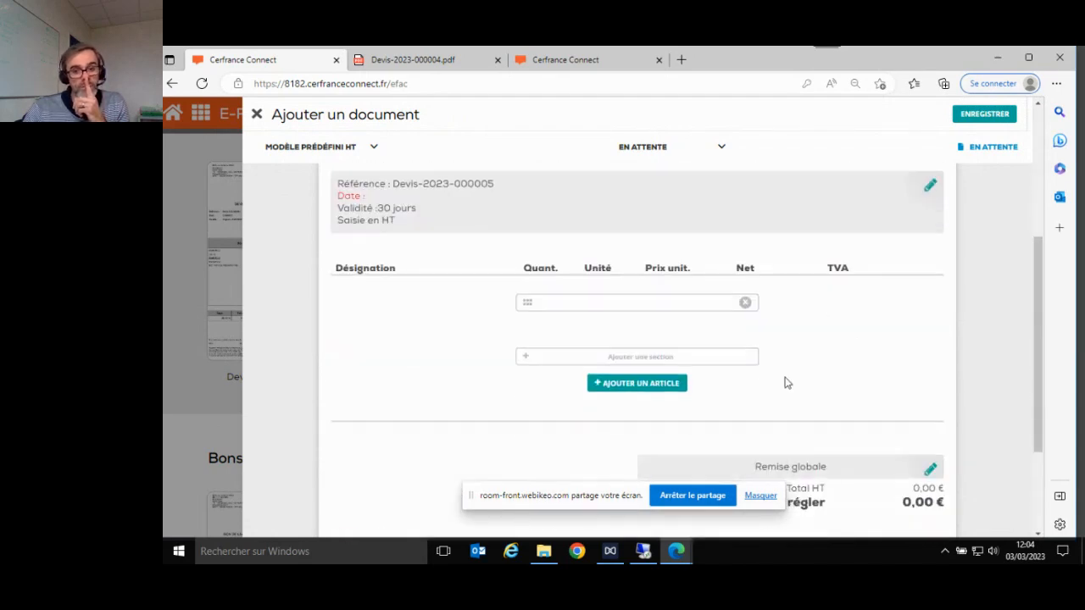
click(634, 386)
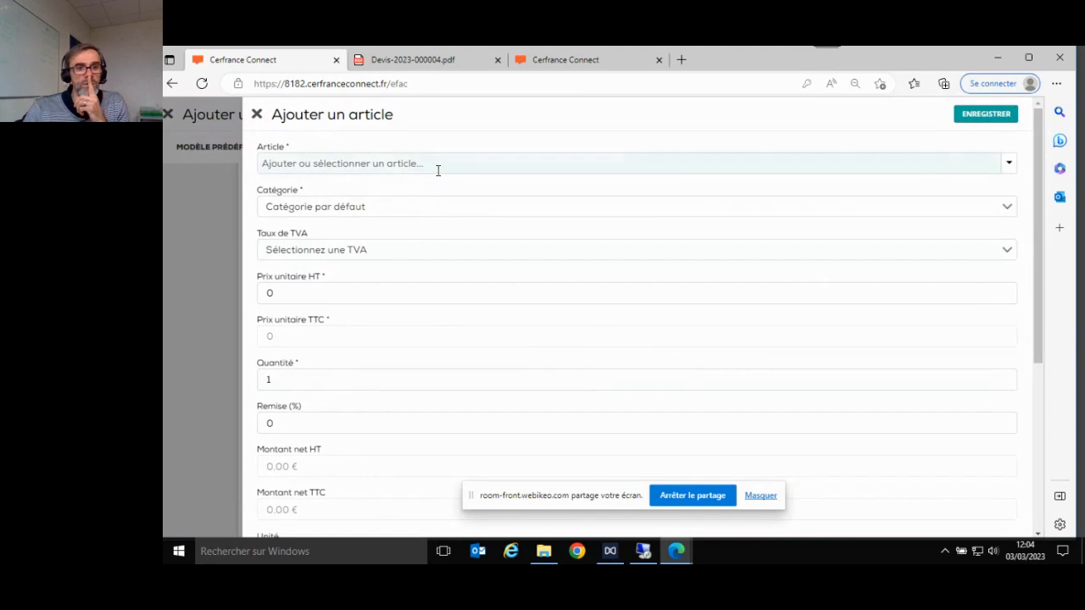
click(436, 164)
click(417, 206)
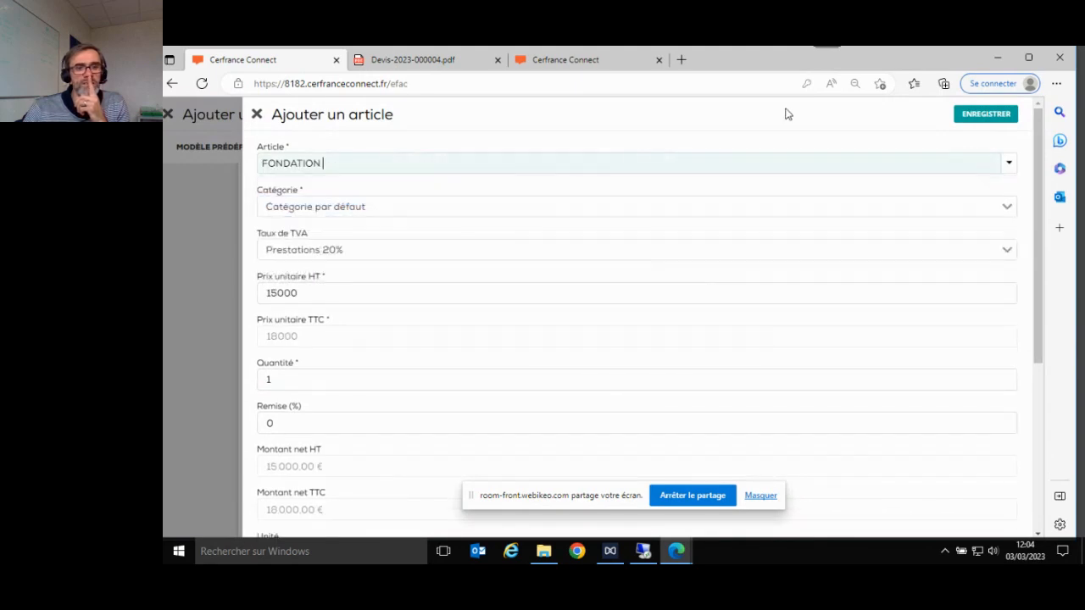
click(981, 113)
scroll(865, 364, down, 3)
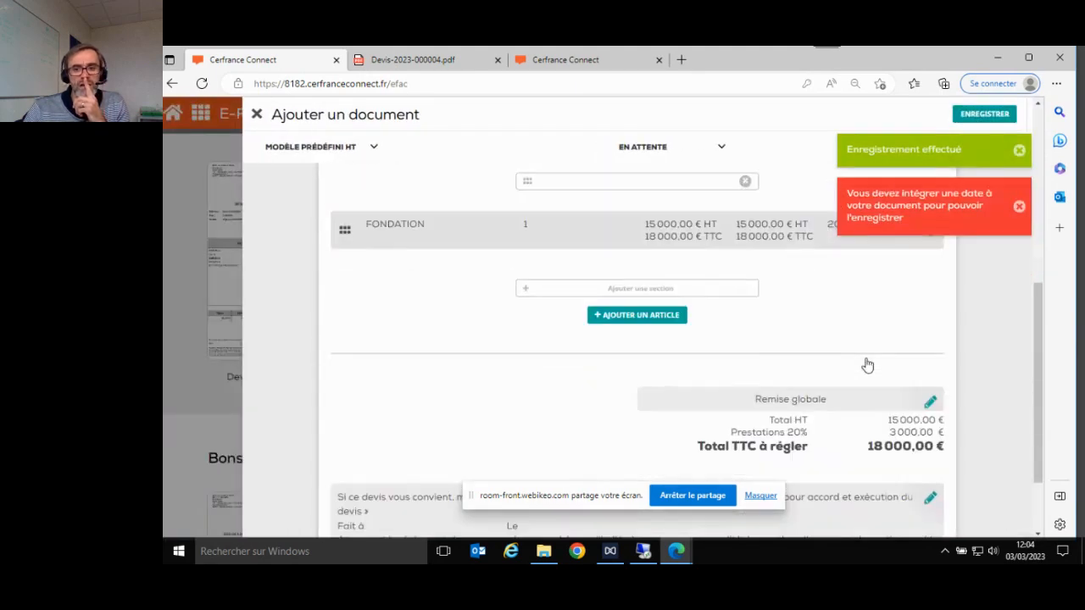
scroll(808, 299, up, 5)
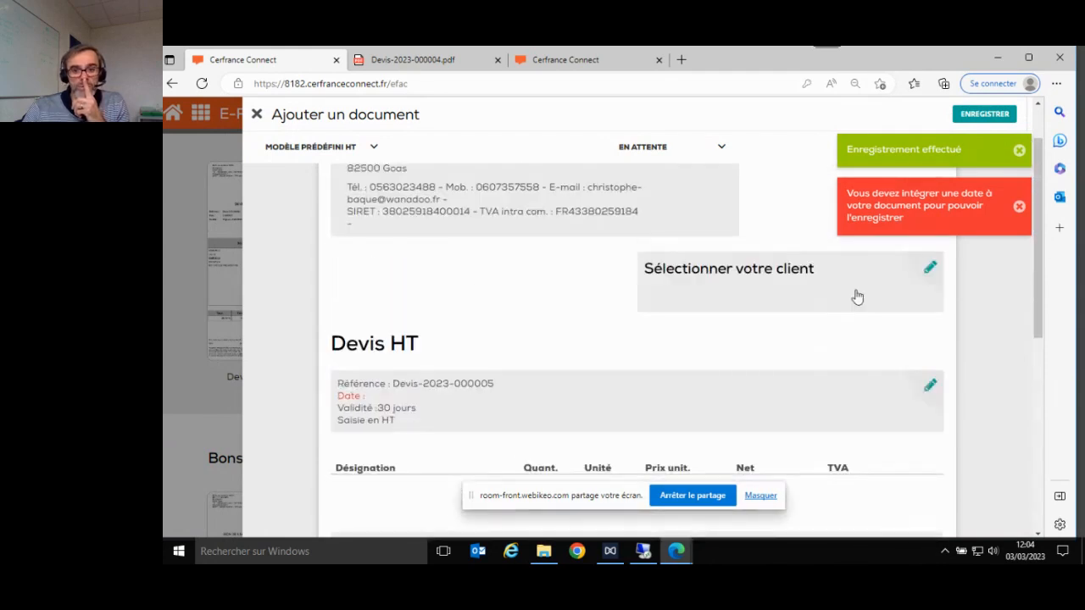
click(930, 270)
click(467, 164)
click(455, 192)
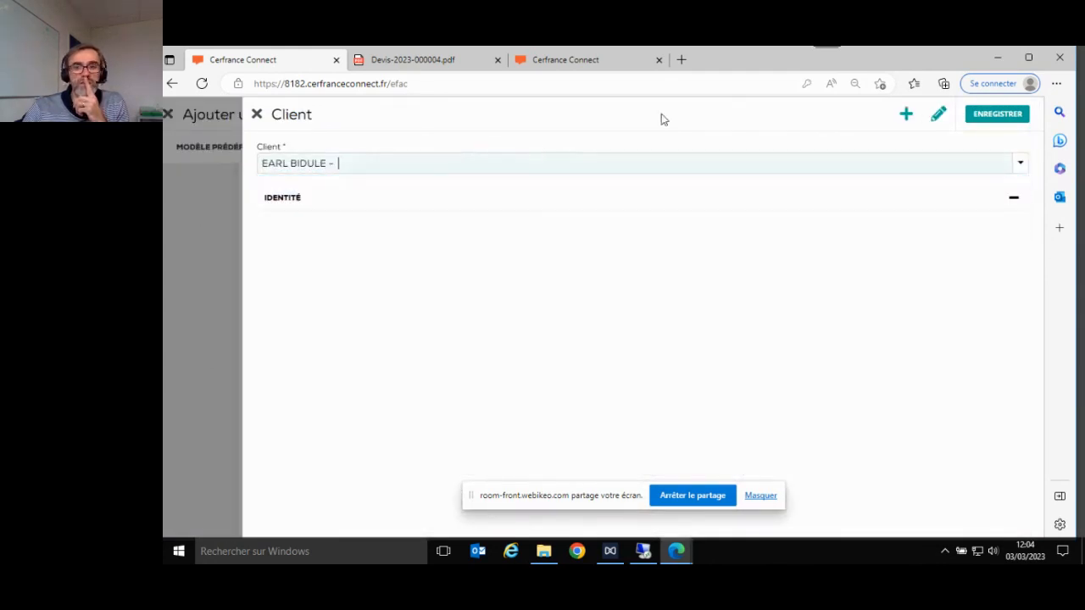
click(985, 114)
scroll(791, 300, down, 2)
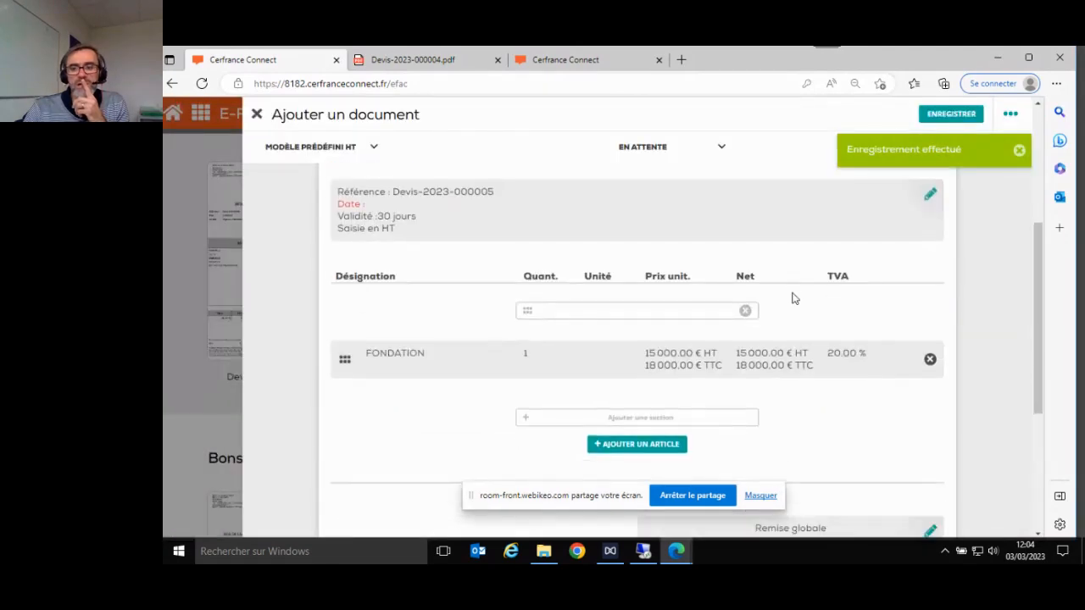
scroll(793, 299, down, 2)
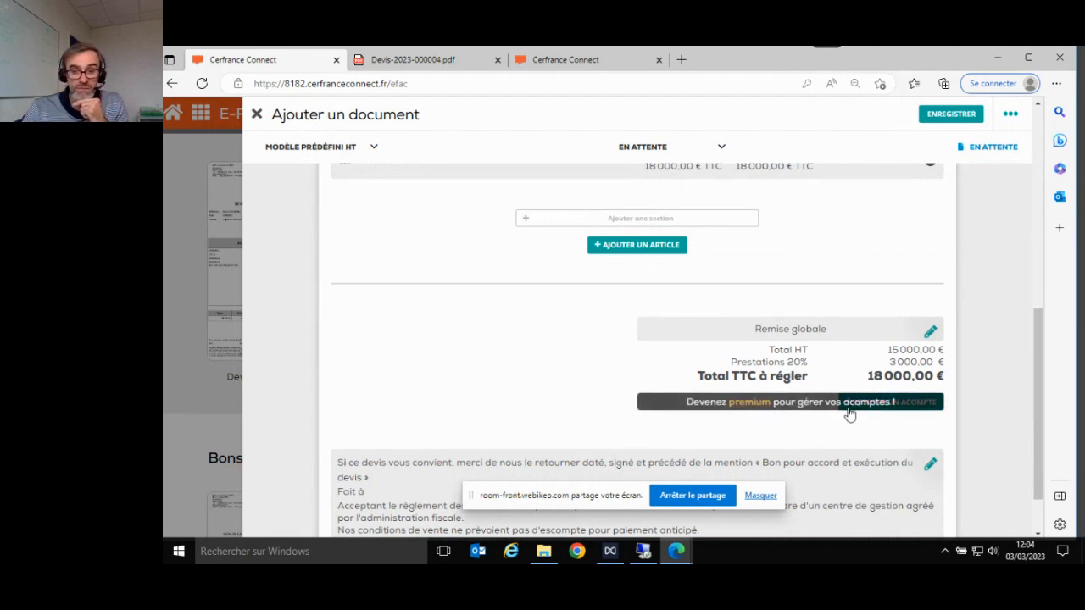
- Close the Ajouter un document editor for the new quote
click(760, 496)
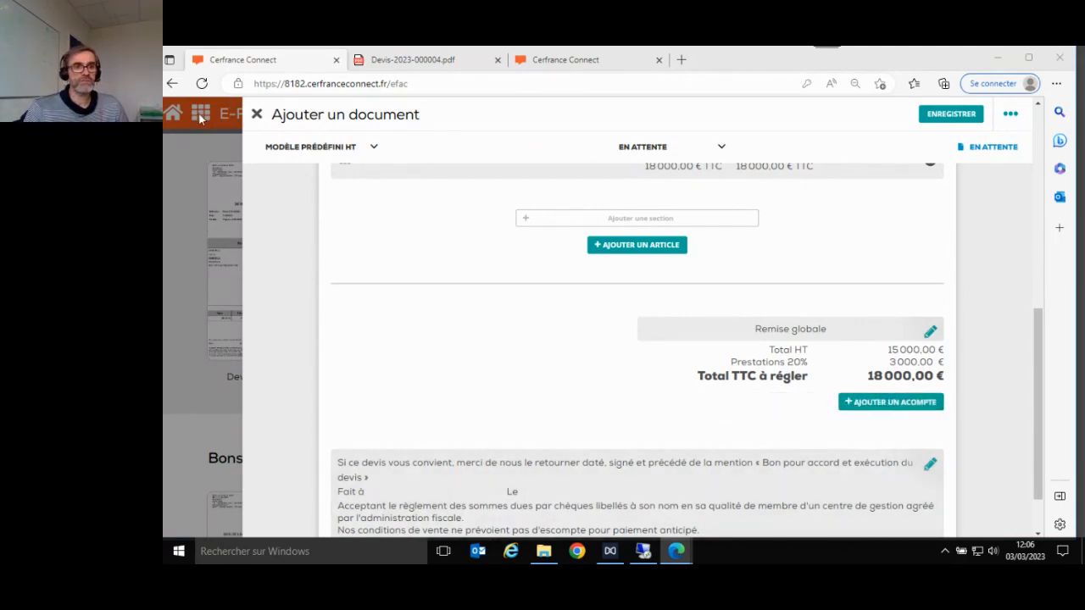
click(256, 113)
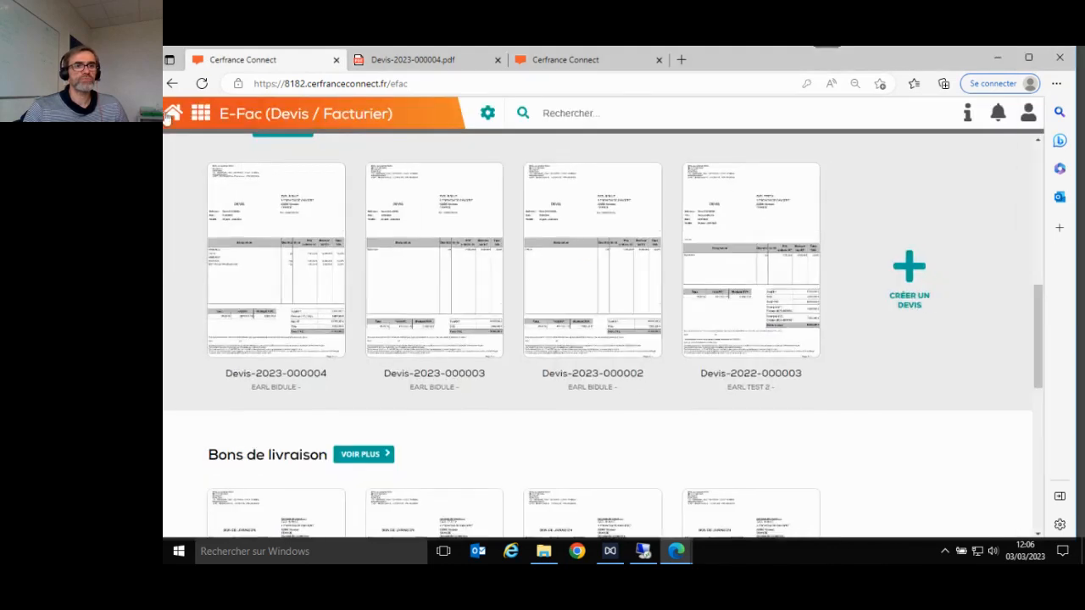
- Return home and open the Actualités article on free E-fac and E-Zdecaisse webinars
click(169, 115)
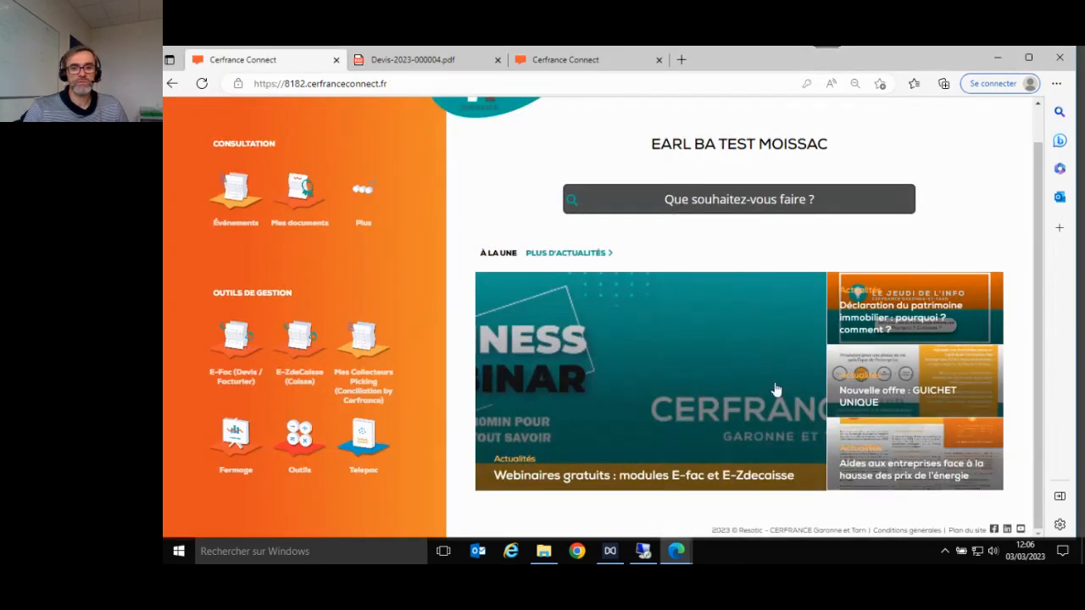
click(696, 410)
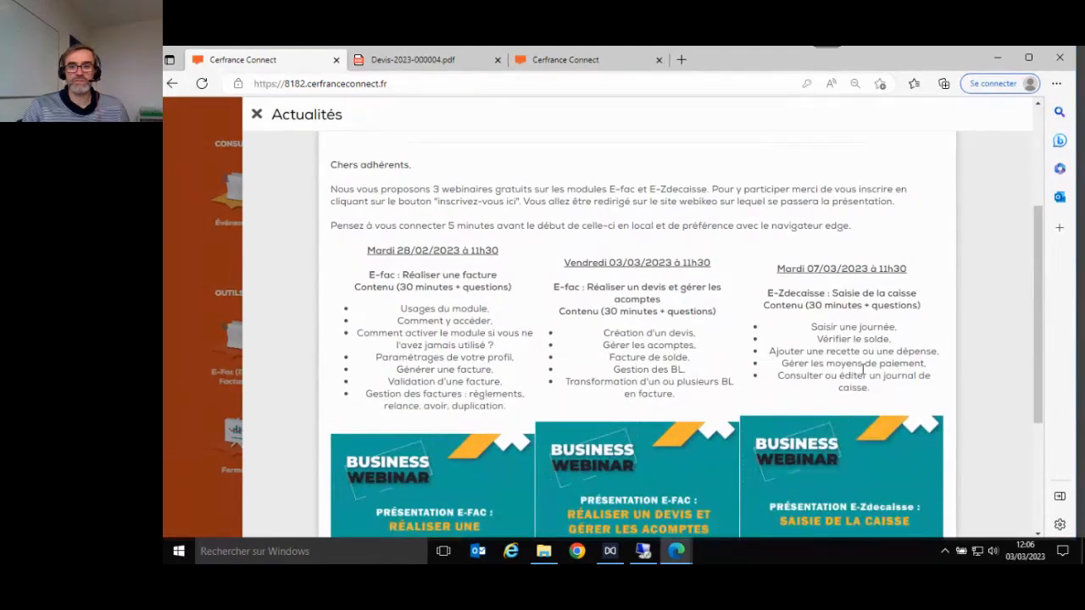